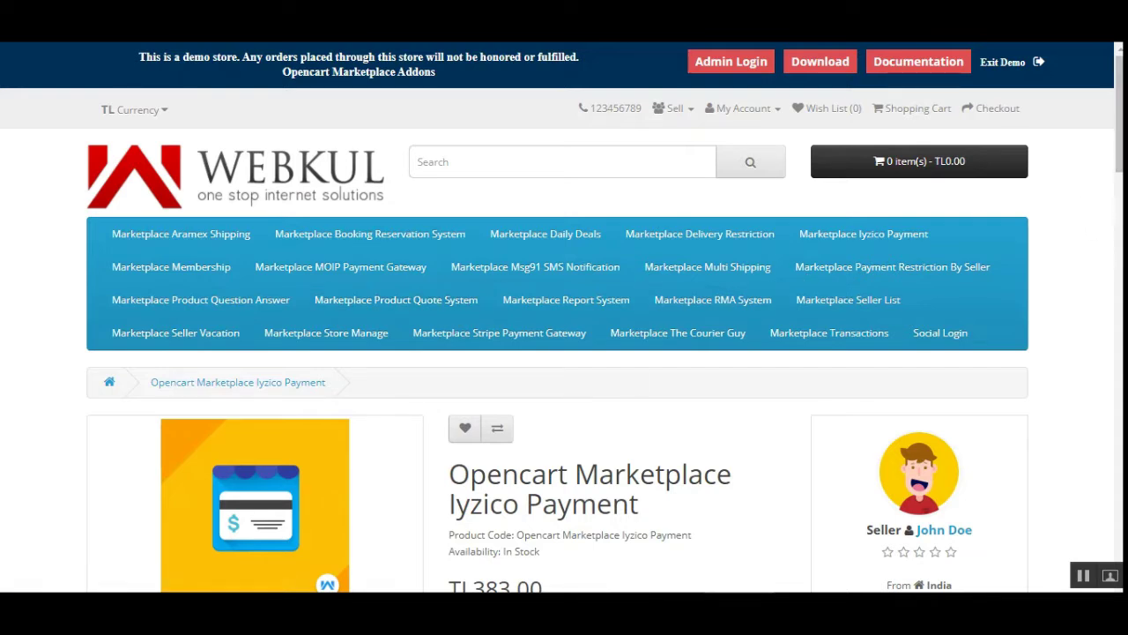
Open the Currency list on the Iyzico Payment page, showing Euro, Pound Sterling, Turkish and US Dollar
{"action": "scroll", "coordinate": [811, 285], "scroll_direction": "down", "scroll_amount": 5}
{"action": "left_click_drag", "start_coordinate": [1119, 211], "coordinate": [1087, 245]}
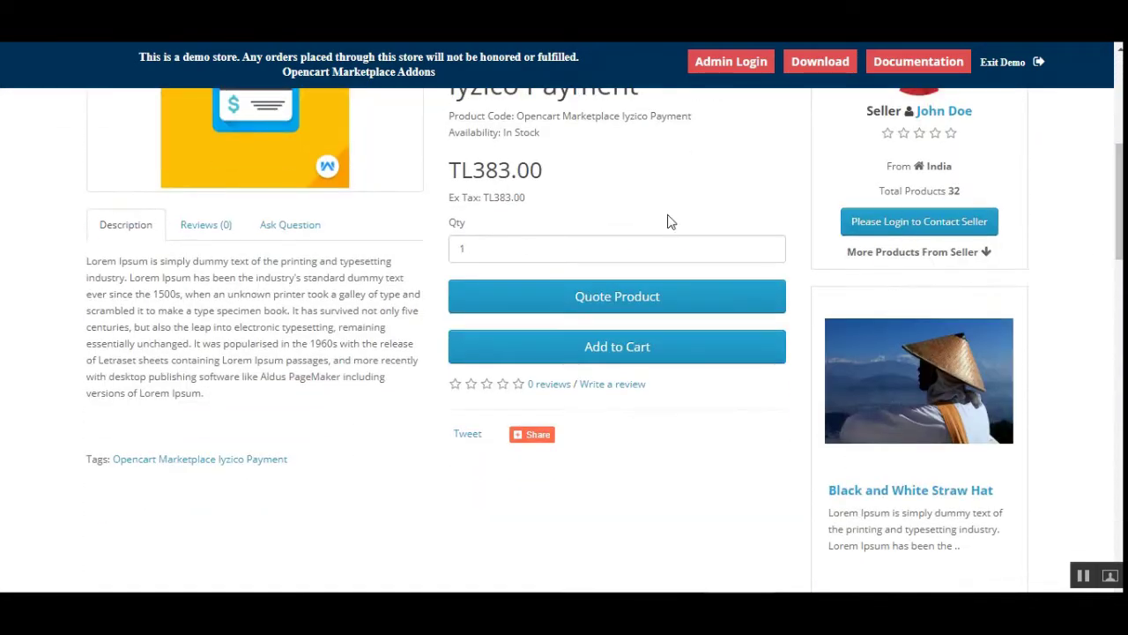
{"action": "scroll", "coordinate": [401, 490], "scroll_direction": "up", "scroll_amount": 2}
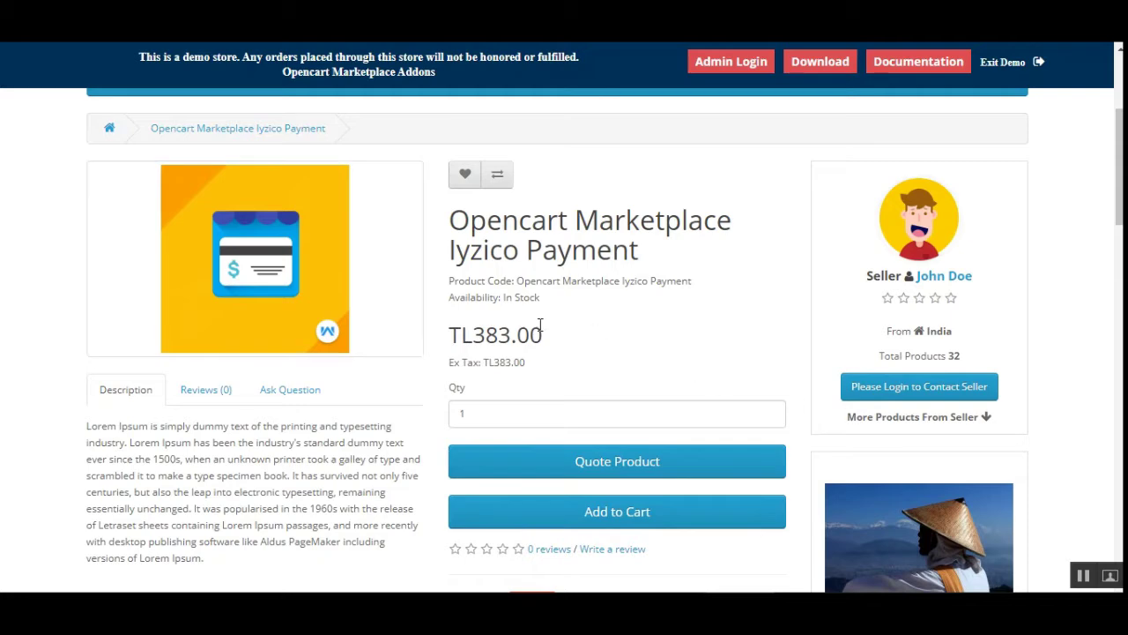
{"action": "left_click_drag", "start_coordinate": [1119, 187], "coordinate": [1120, 139]}
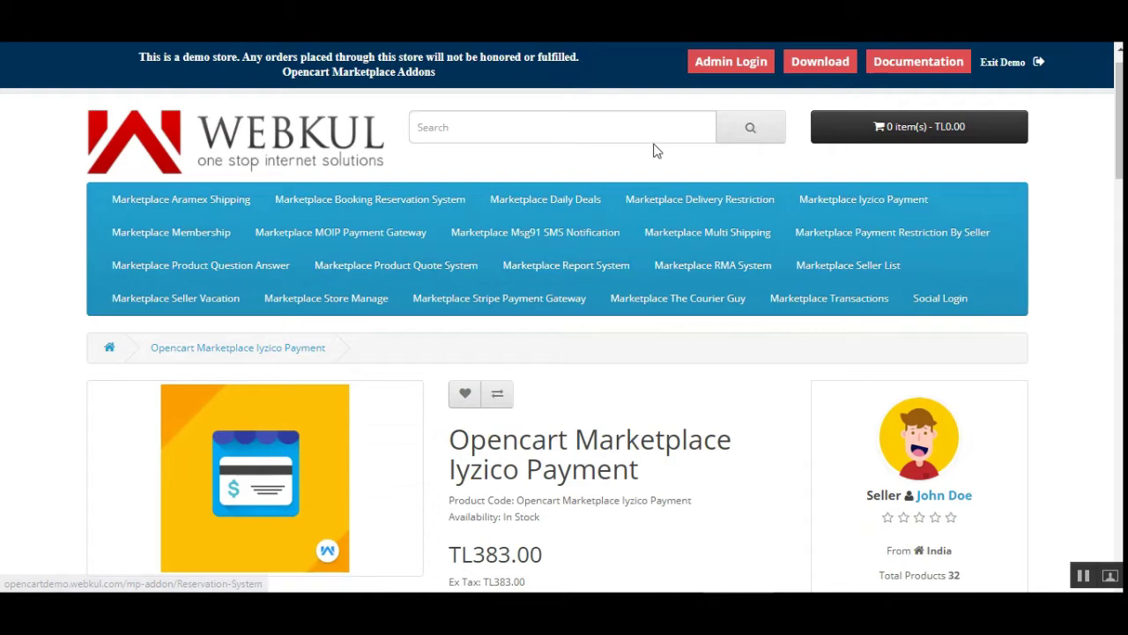
{"action": "scroll", "coordinate": [823, 222], "scroll_direction": "up", "scroll_amount": 1}
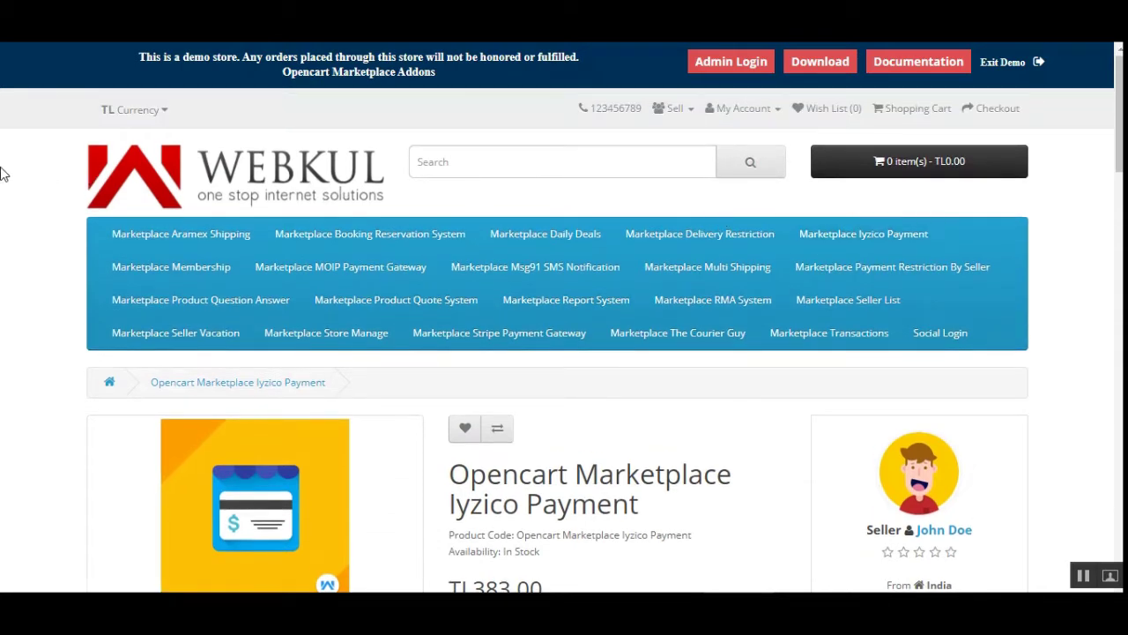
{"action": "left_click", "coordinate": [165, 114]}
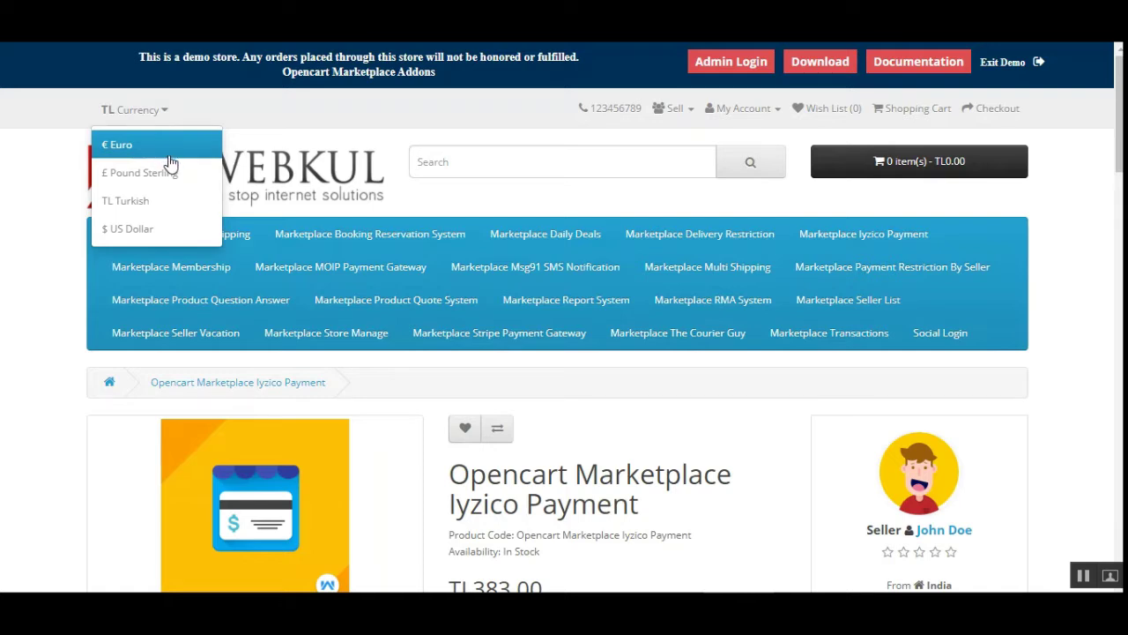
Switch store prices to Turkish lira so Iyzico Payment shows TL383.00
{"action": "left_click", "coordinate": [141, 206]}
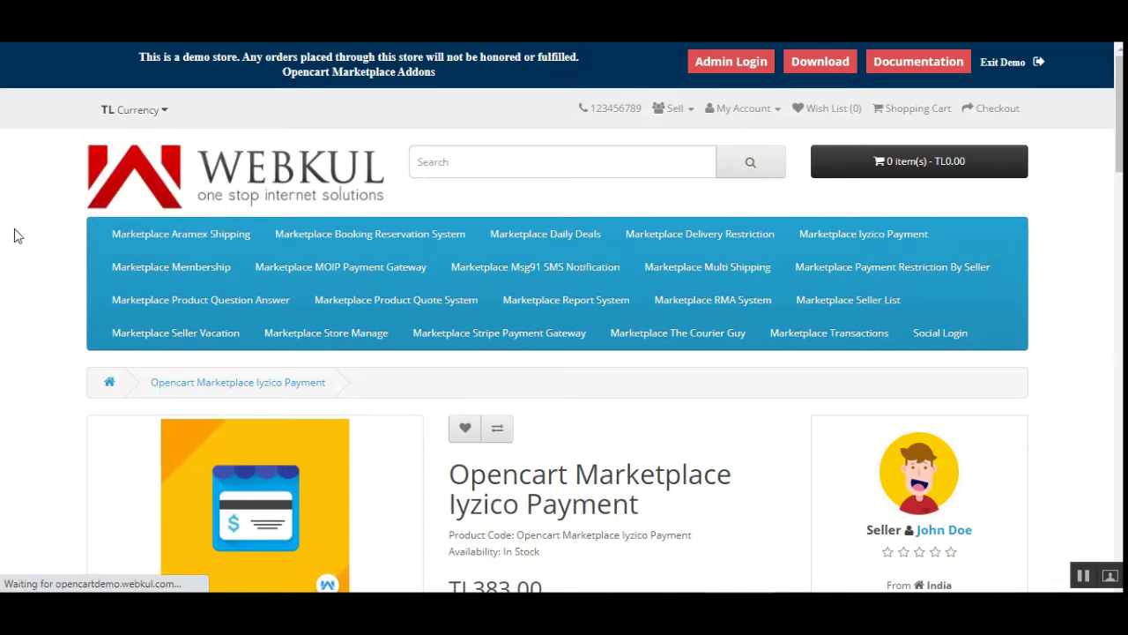
{"action": "left_click", "coordinate": [575, 347]}
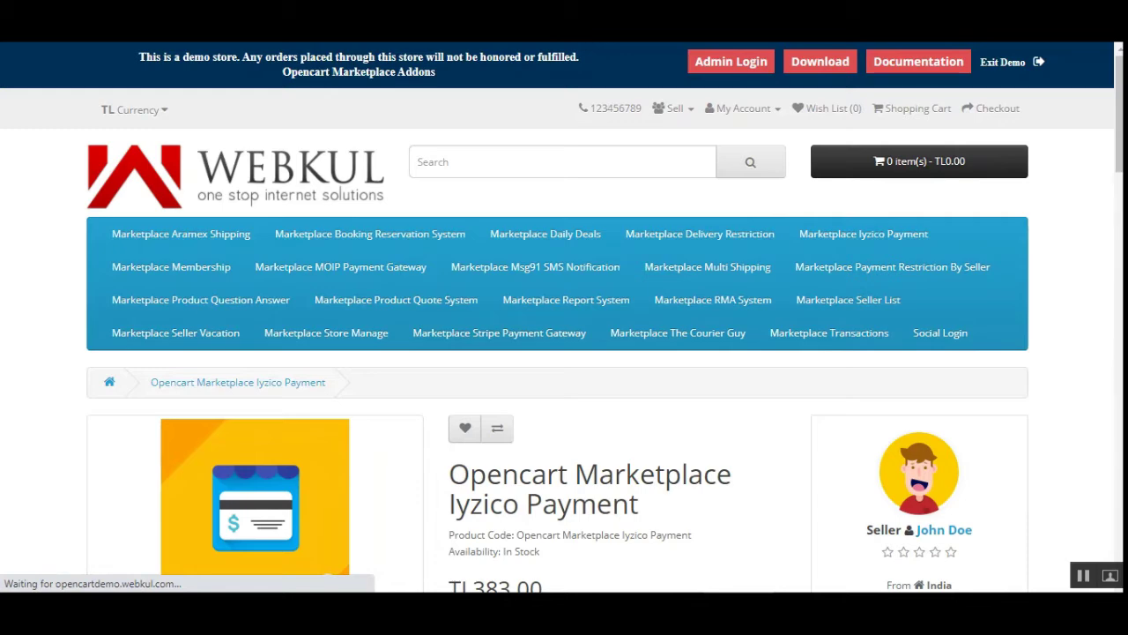
{"action": "scroll", "coordinate": [1048, 255], "scroll_direction": "down", "scroll_amount": 2}
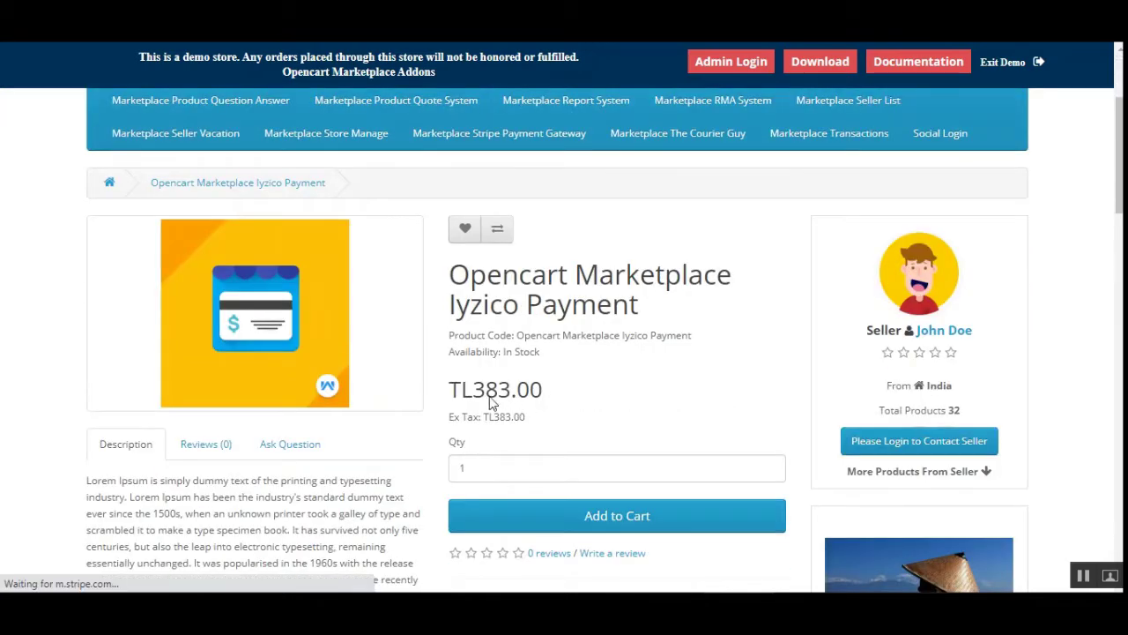
{"action": "left_click_drag", "start_coordinate": [449, 389], "coordinate": [541, 391]}
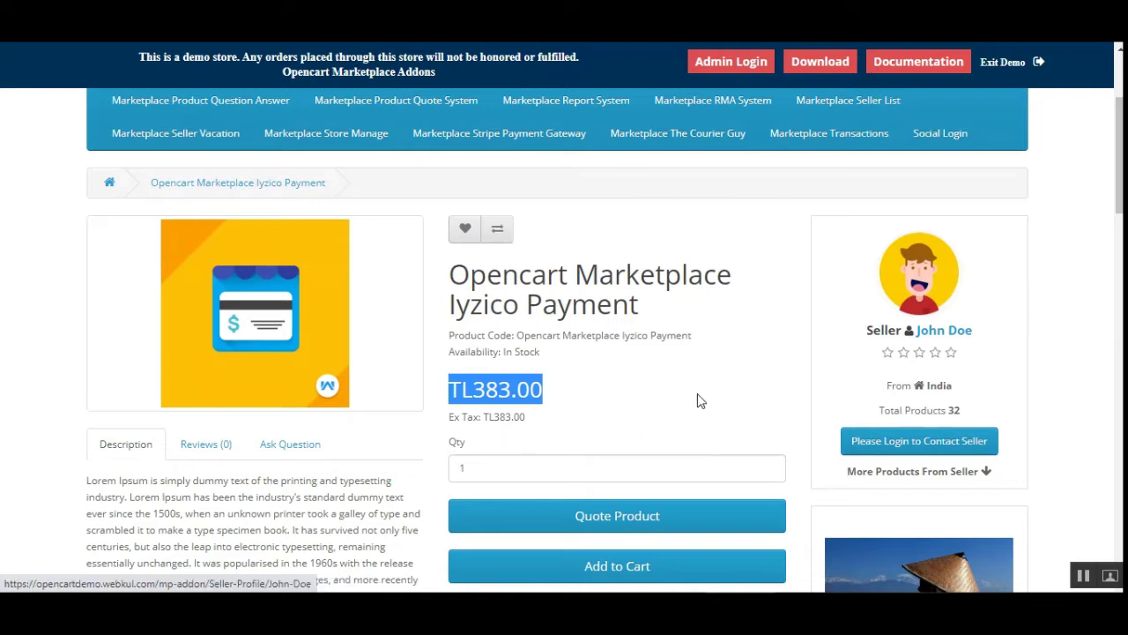
{"action": "left_click_drag", "start_coordinate": [449, 267], "coordinate": [683, 274]}
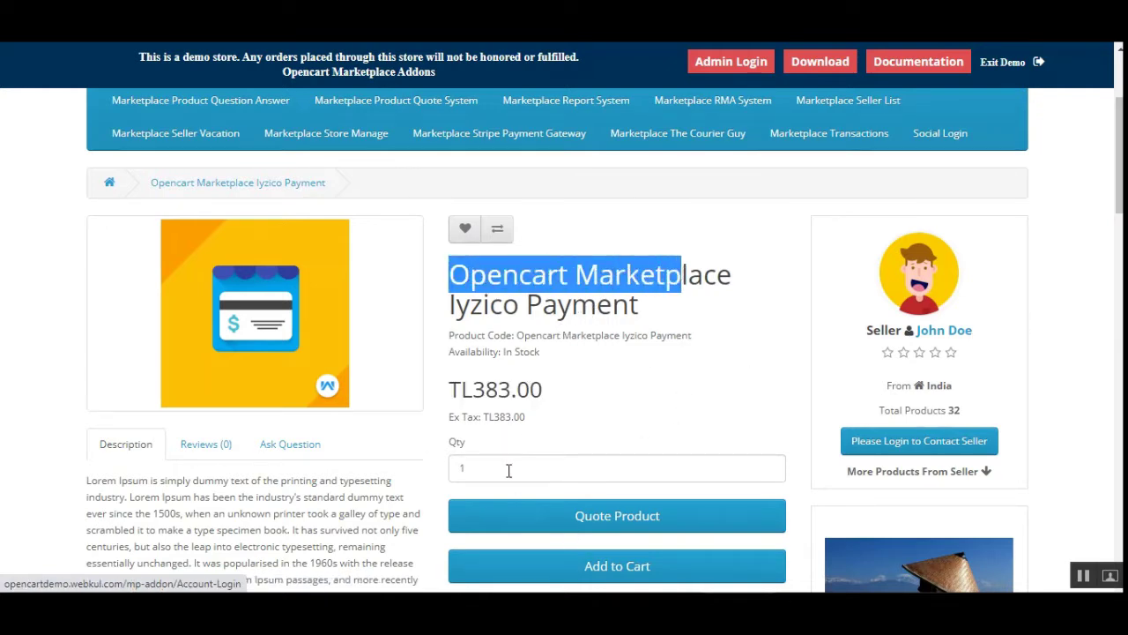
Add the Iyzico Payment product to the cart and view the 1-item TL383.00 cart
{"action": "scroll", "coordinate": [508, 468], "scroll_direction": "down", "scroll_amount": 1}
{"action": "left_click", "coordinate": [624, 493]}
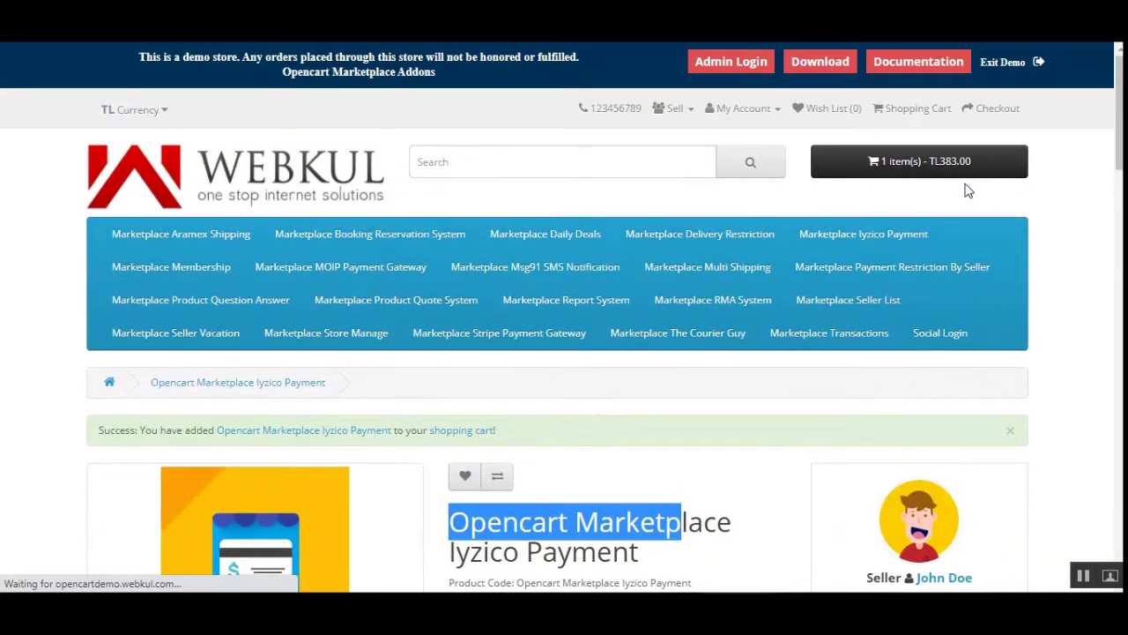
{"action": "left_click", "coordinate": [932, 161]}
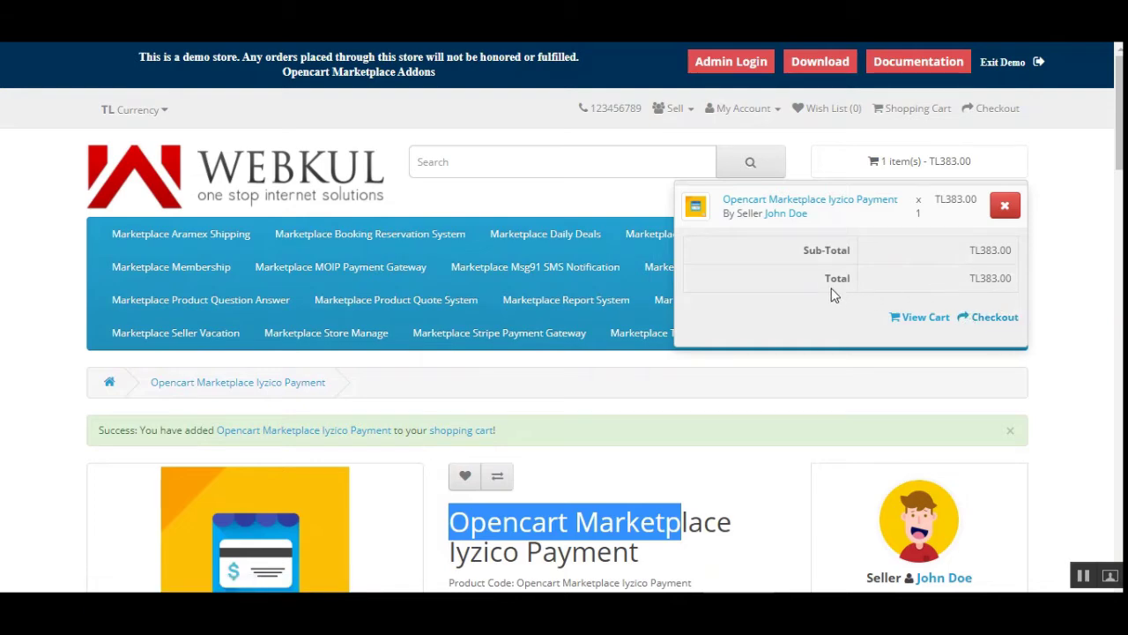
Proceed to checkout and go to the customer login form
{"action": "left_click", "coordinate": [1002, 322]}
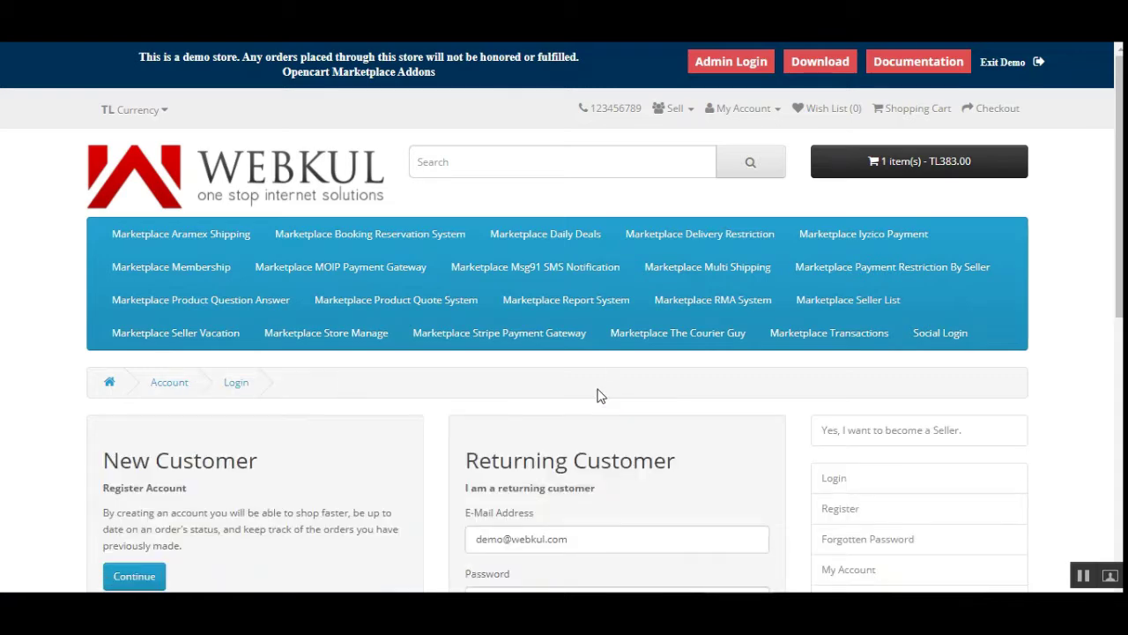
{"action": "scroll", "coordinate": [597, 388], "scroll_direction": "down", "scroll_amount": 1}
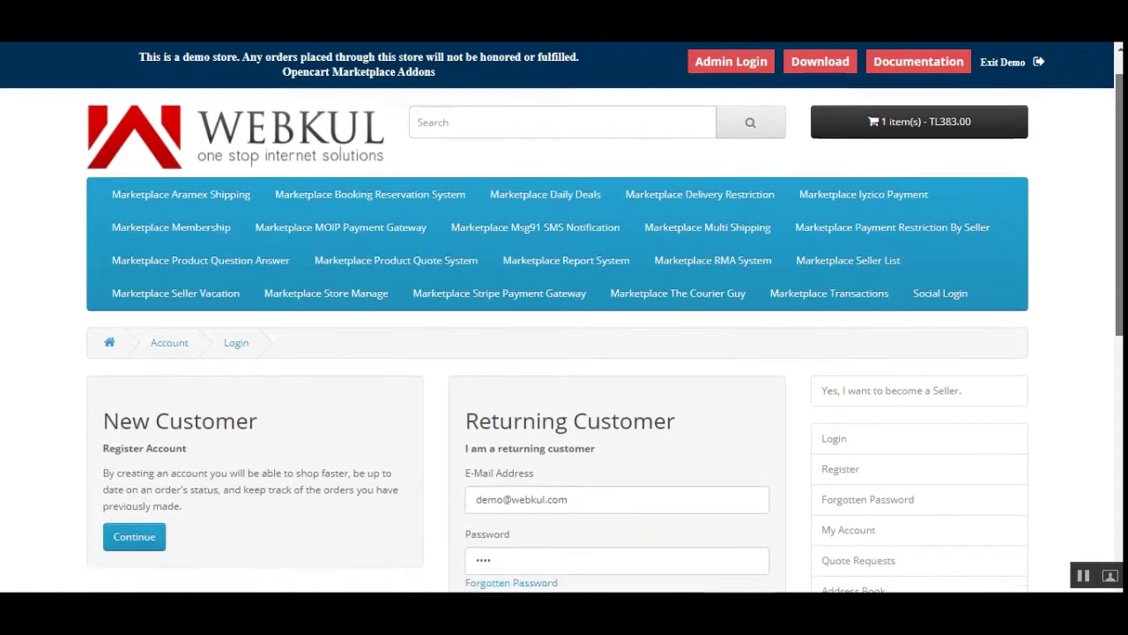
{"action": "scroll", "coordinate": [596, 388], "scroll_direction": "up", "scroll_amount": 1}
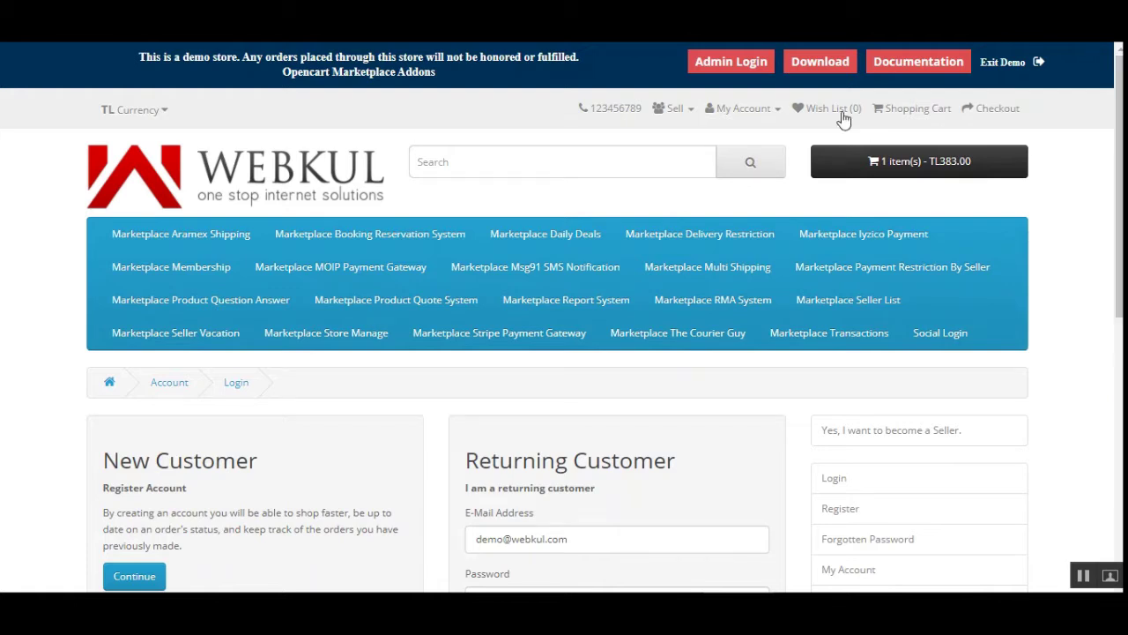
{"action": "left_click", "coordinate": [779, 115]}
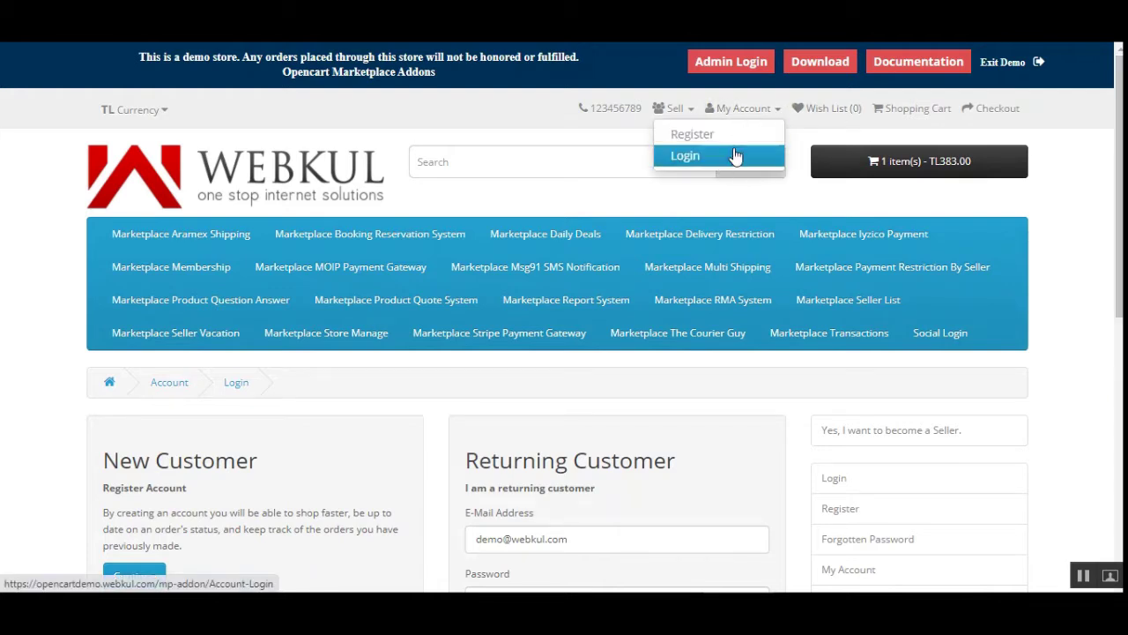
{"action": "left_click", "coordinate": [319, 439]}
{"action": "scroll", "coordinate": [315, 432], "scroll_direction": "down", "scroll_amount": 3}
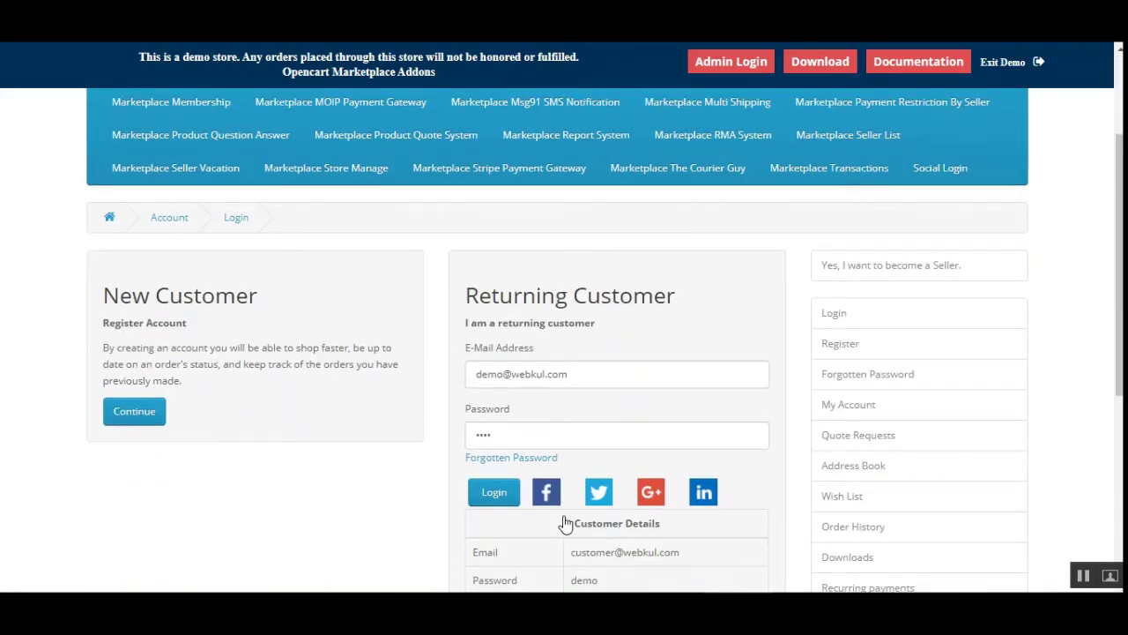
{"action": "scroll", "coordinate": [556, 440], "scroll_direction": "down", "scroll_amount": 3}
{"action": "scroll", "coordinate": [564, 430], "scroll_direction": "up", "scroll_amount": 1}
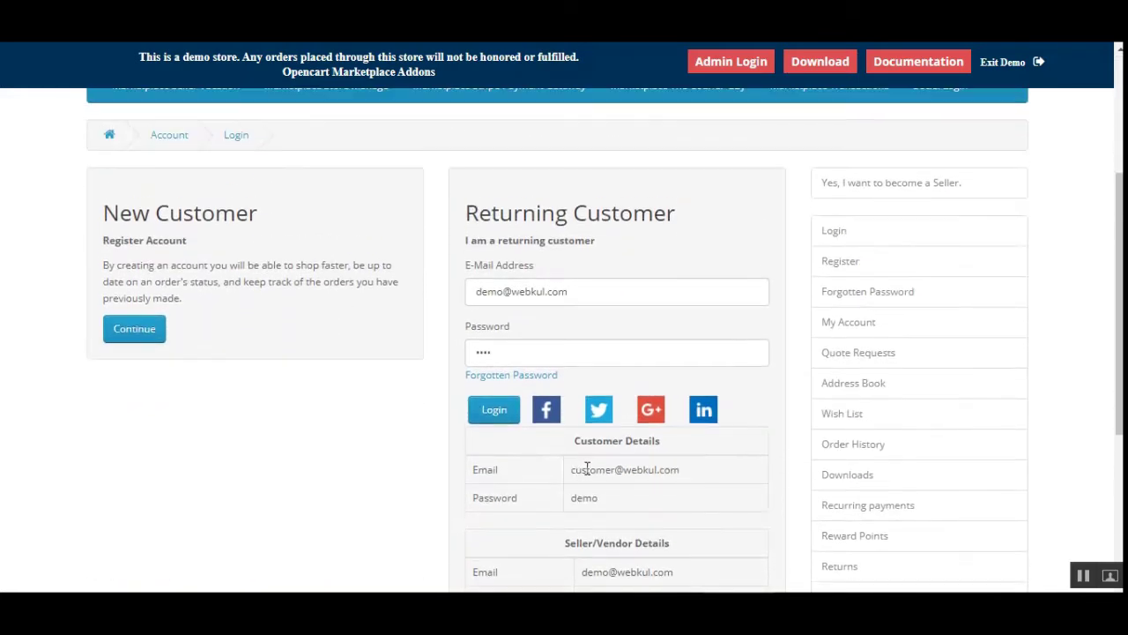
Change the E-Mail to the demo customer address, autofill the password and log in
{"action": "double_click", "coordinate": [589, 468]}
{"action": "right_click", "coordinate": [578, 469]}
{"action": "left_click", "coordinate": [604, 485]}
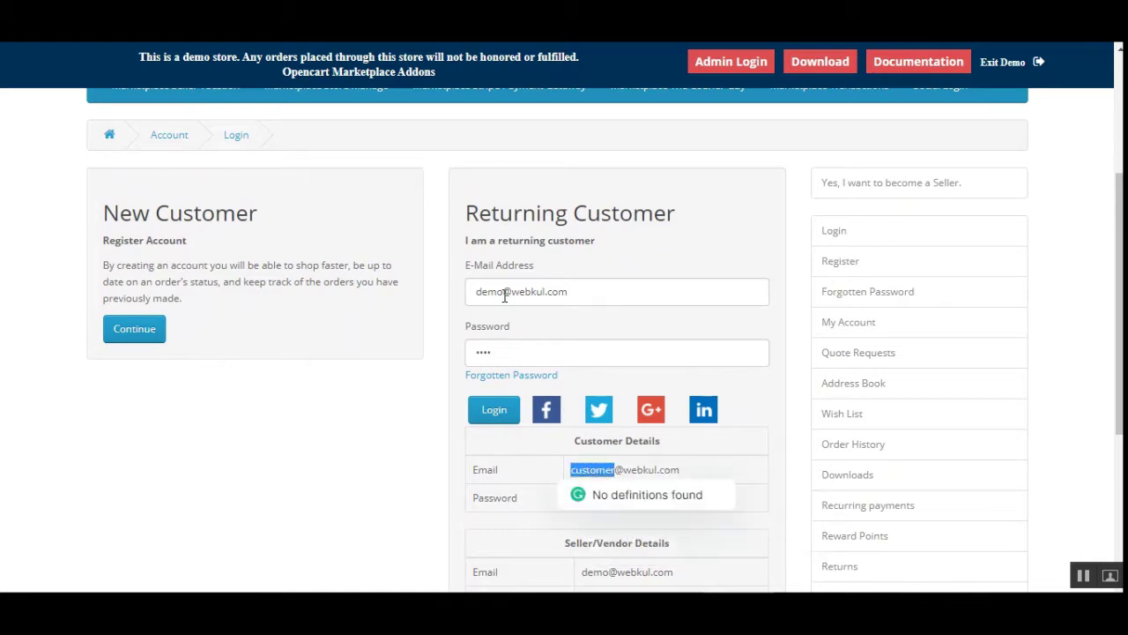
{"action": "left_click_drag", "start_coordinate": [503, 292], "coordinate": [467, 294]}
{"action": "key", "text": "ctrl+v"}
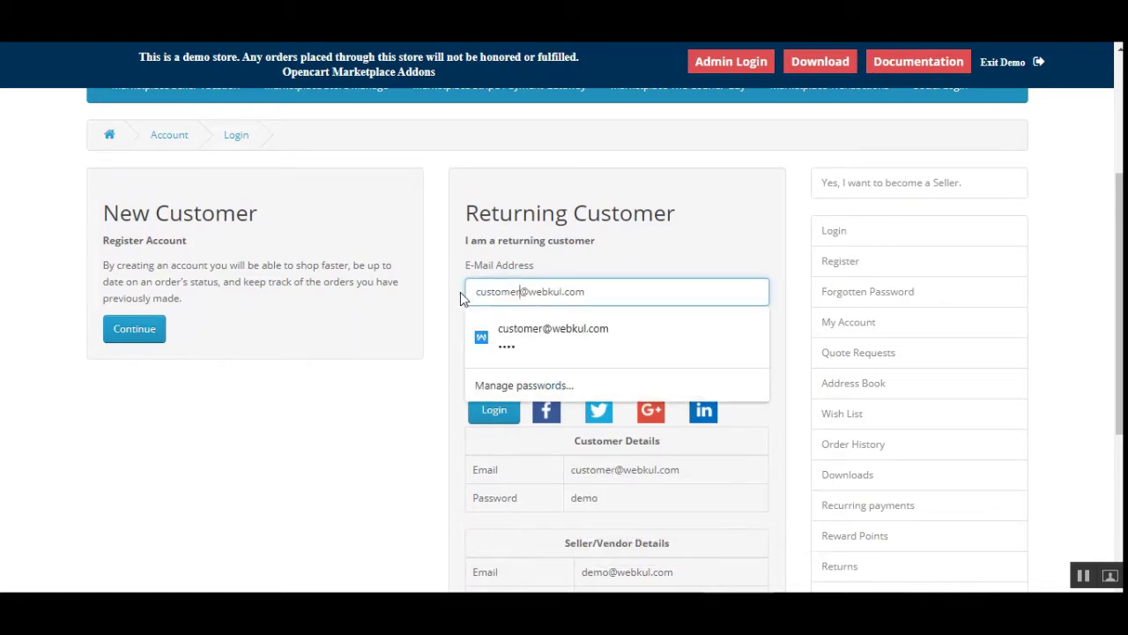
{"action": "left_click", "coordinate": [468, 326]}
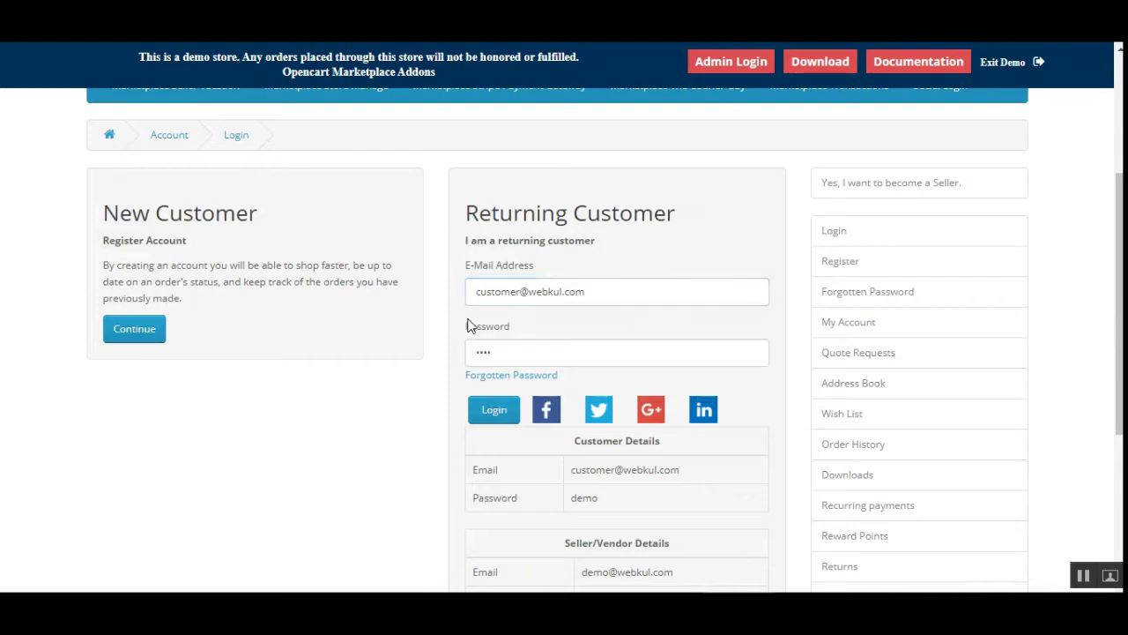
{"action": "left_click", "coordinate": [496, 408]}
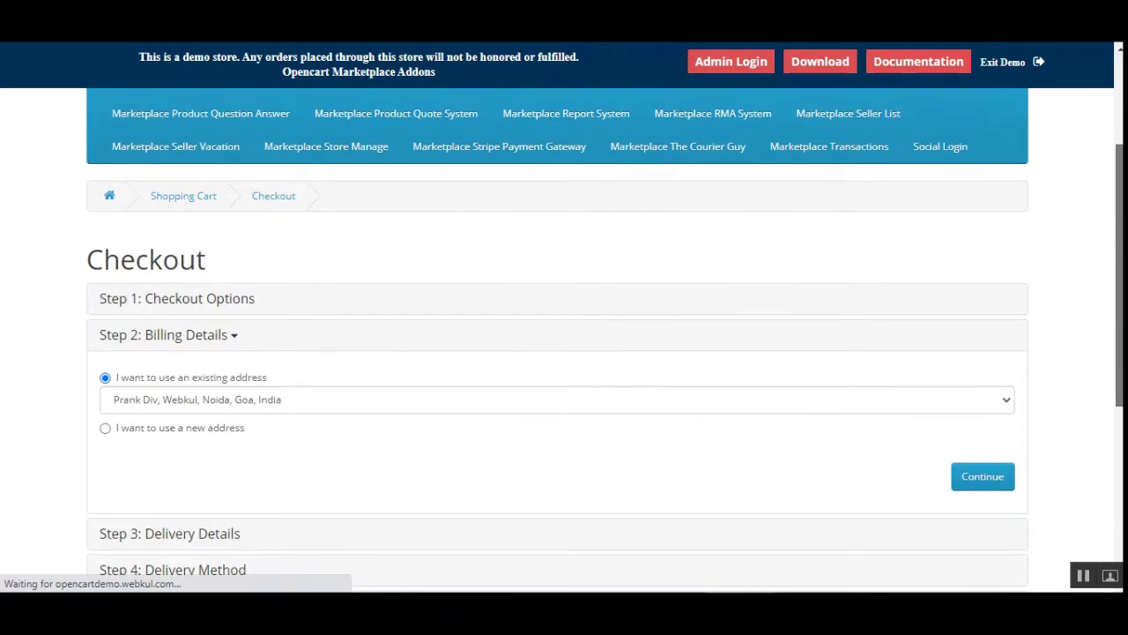
Choose the second saved address for billing and continue
{"action": "scroll", "coordinate": [352, 327], "scroll_direction": "up", "scroll_amount": 3}
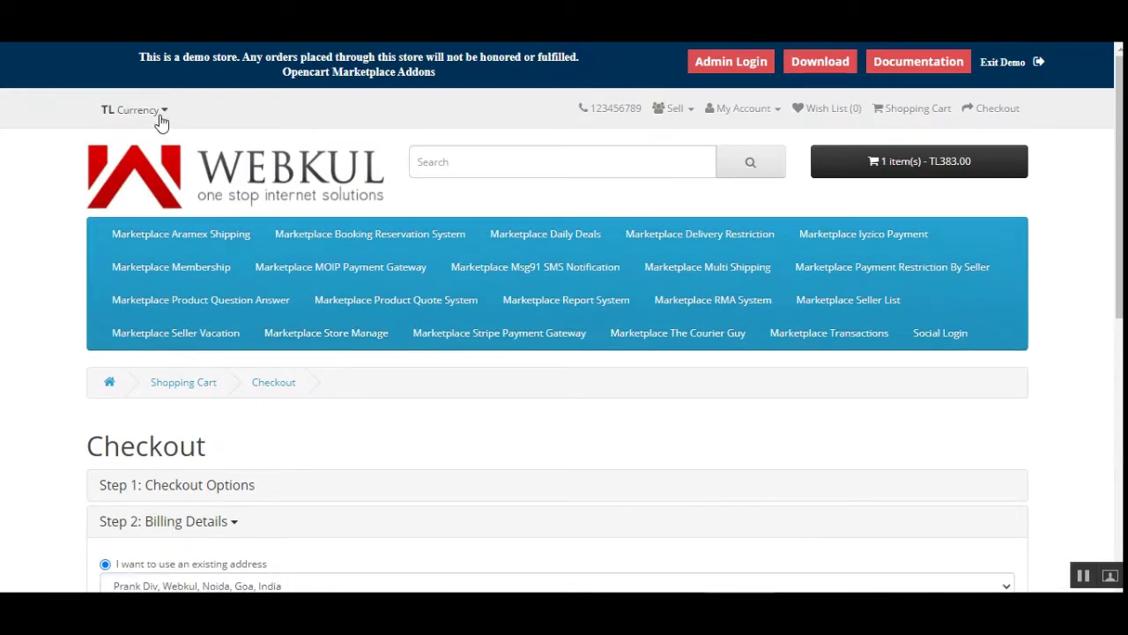
{"action": "left_click_drag", "start_coordinate": [964, 300], "coordinate": [981, 344]}
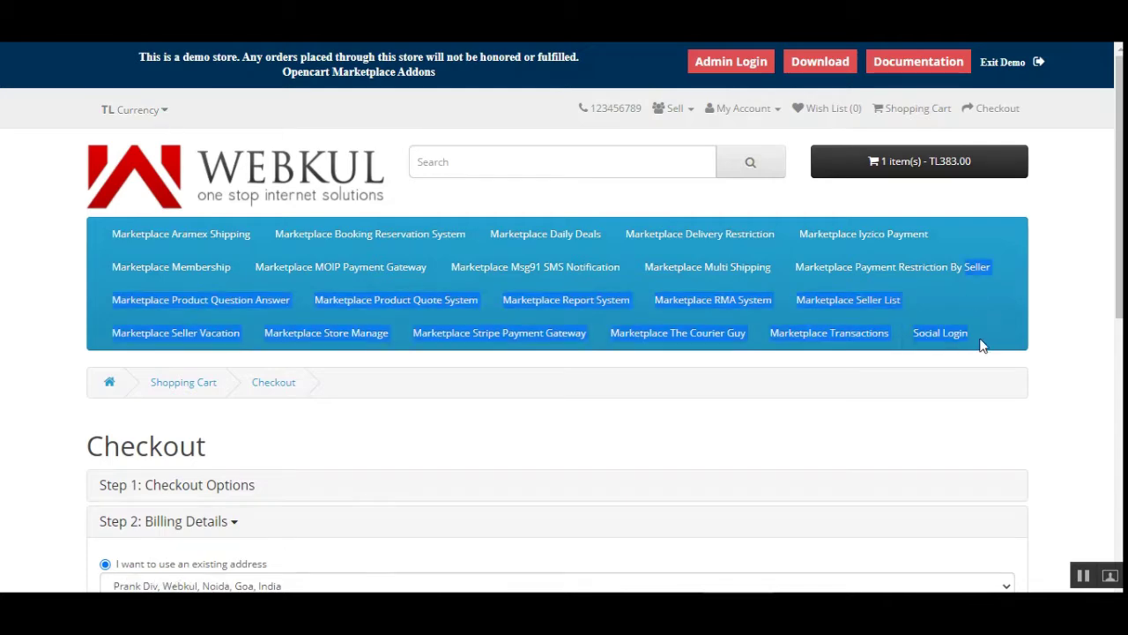
{"action": "left_click", "coordinate": [1010, 335]}
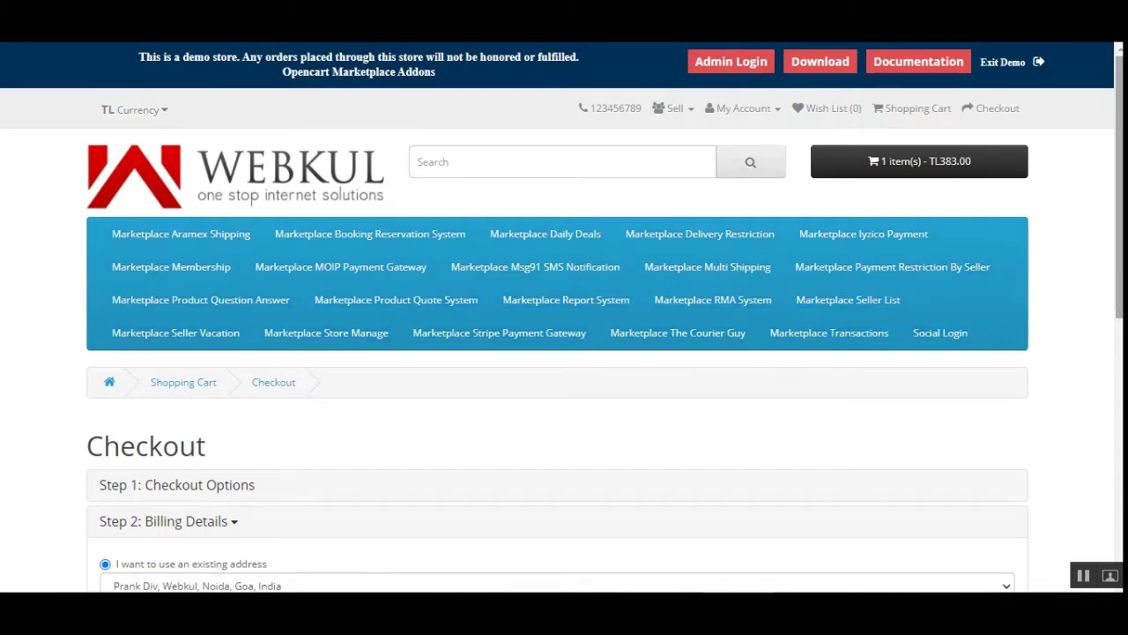
{"action": "left_click_drag", "start_coordinate": [1119, 236], "coordinate": [1119, 367]}
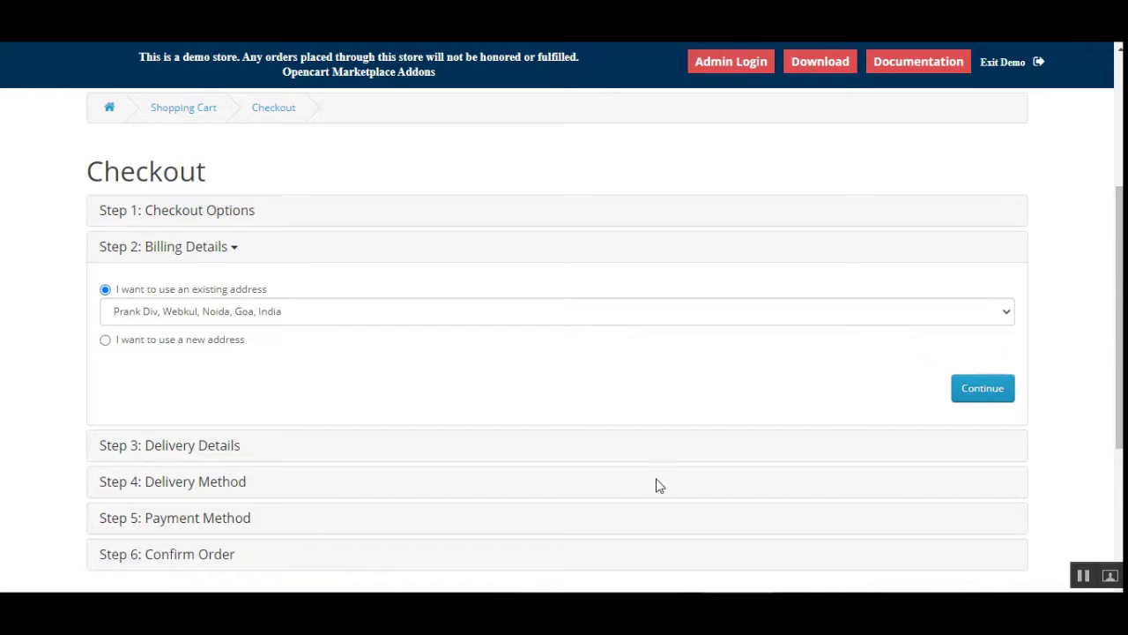
{"action": "scroll", "coordinate": [557, 352], "scroll_direction": "down", "scroll_amount": 1}
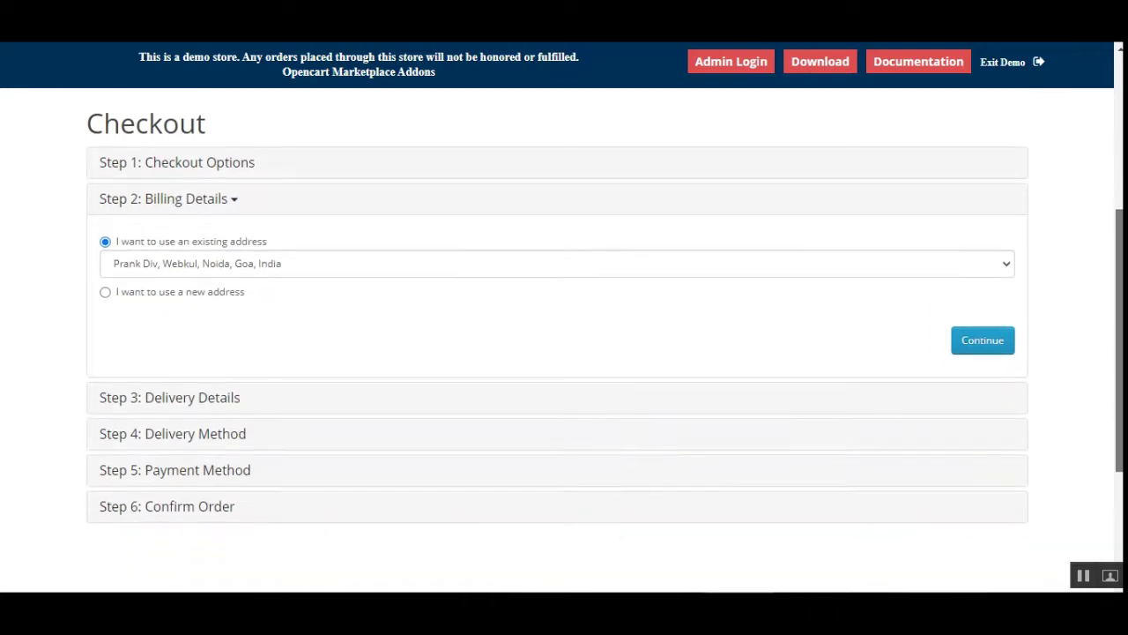
{"action": "left_click", "coordinate": [344, 270]}
{"action": "left_click", "coordinate": [376, 302]}
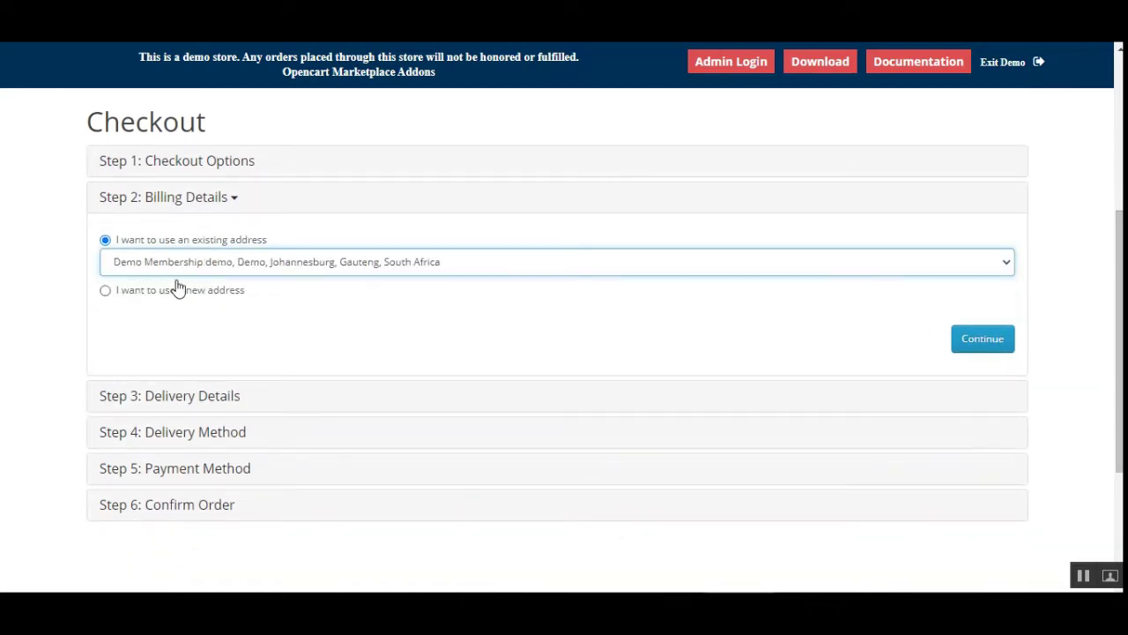
{"action": "left_click", "coordinate": [981, 342]}
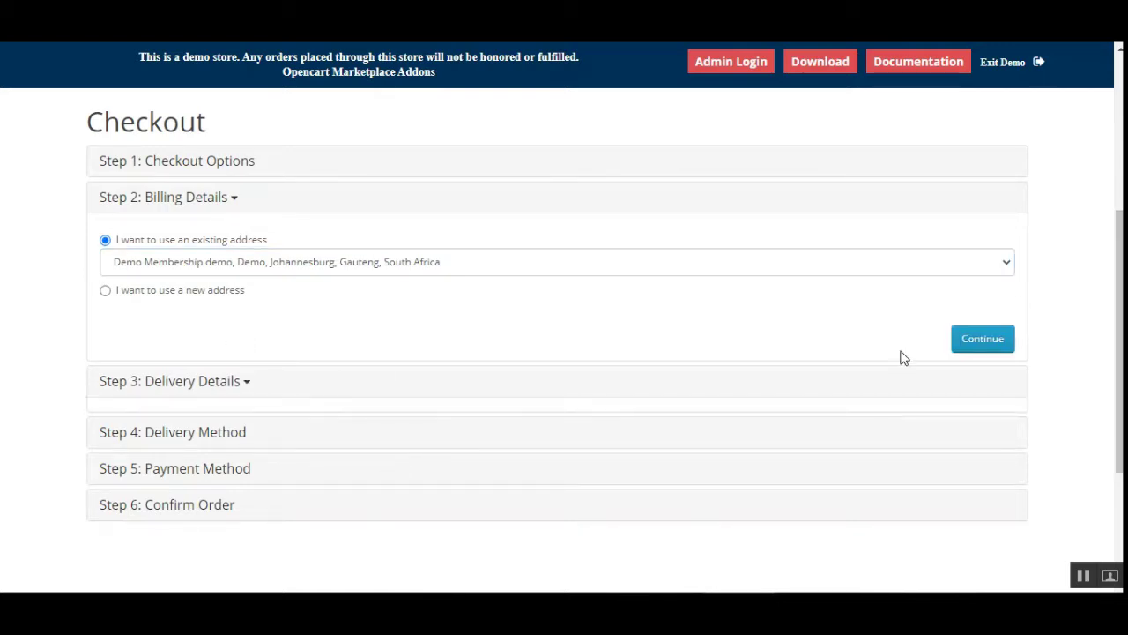
Use the same second saved address for delivery and continue
{"action": "left_click", "coordinate": [331, 300]}
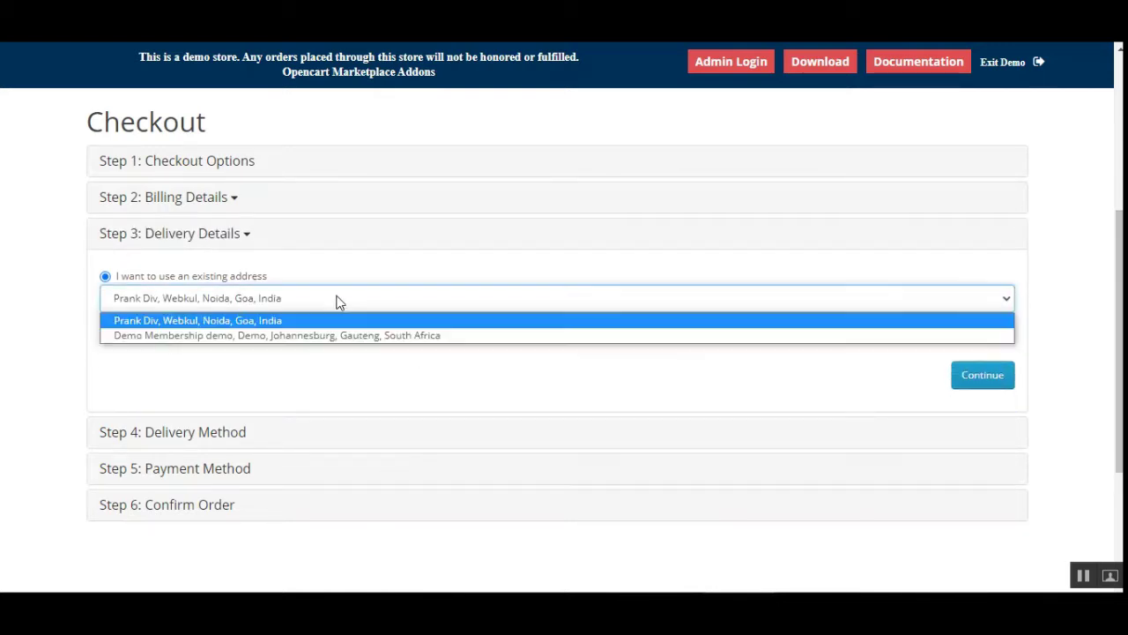
{"action": "left_click", "coordinate": [333, 333]}
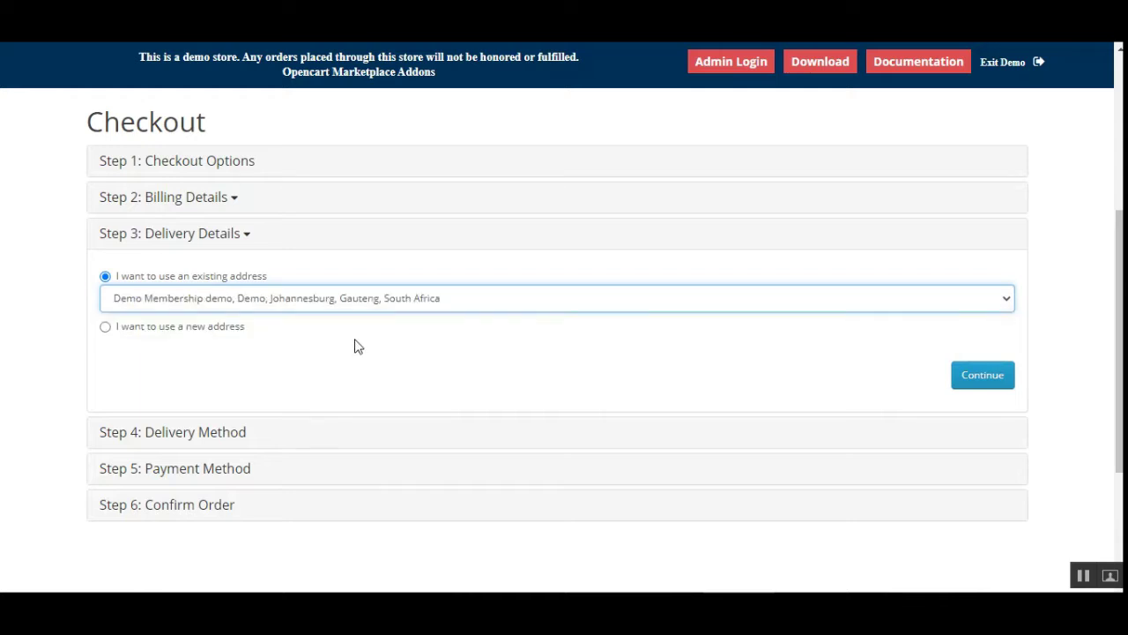
{"action": "left_click", "coordinate": [983, 378]}
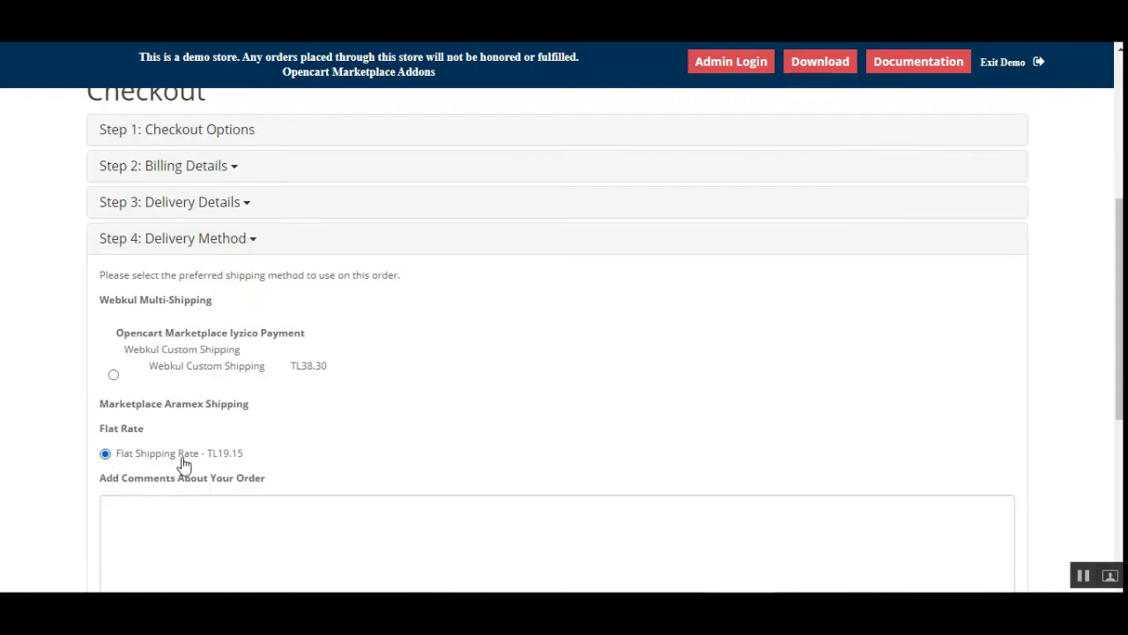
Confirm the Flat Shipping Rate delivery method to reach Payment Method with Iyzico selected
{"action": "scroll", "coordinate": [1111, 423], "scroll_direction": "down", "scroll_amount": 4}
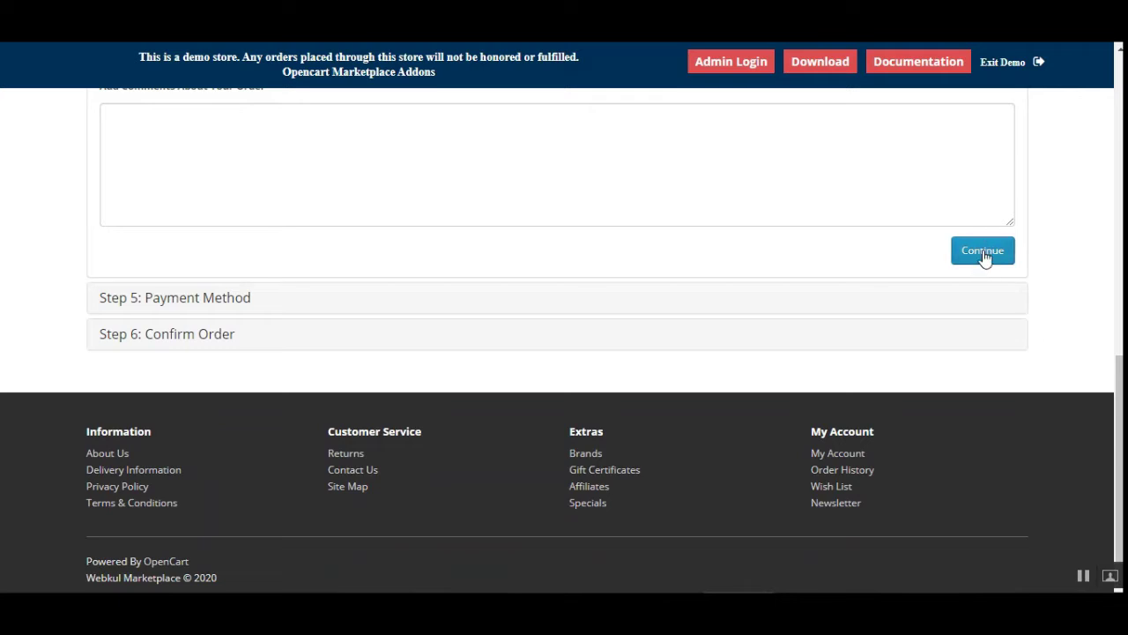
{"action": "left_click", "coordinate": [985, 253]}
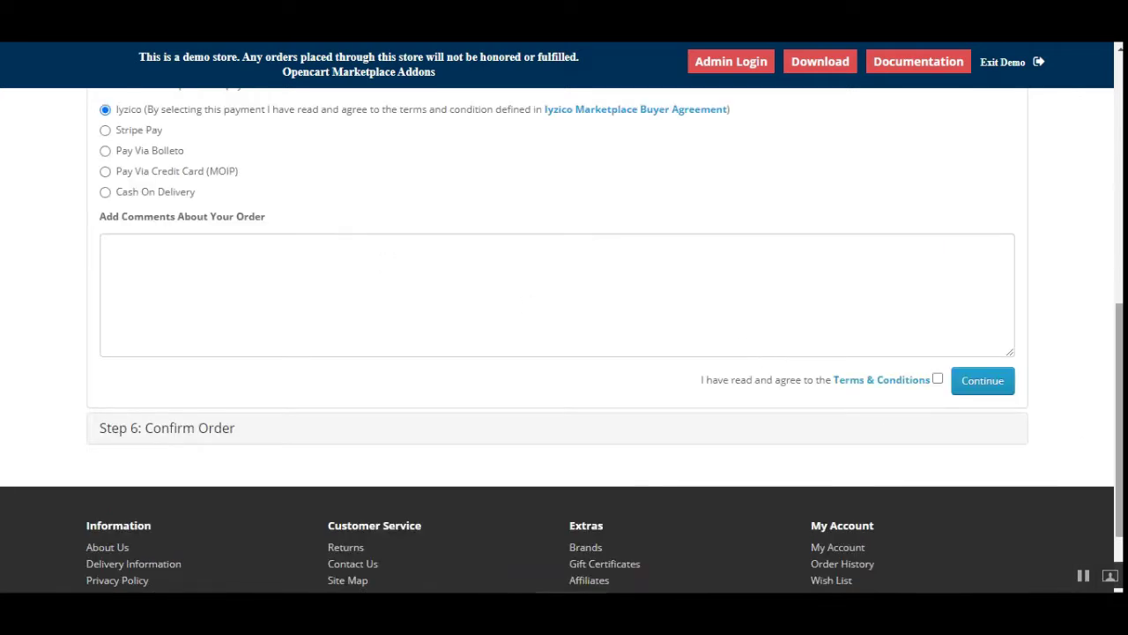
{"action": "left_click_drag", "start_coordinate": [1119, 450], "coordinate": [1119, 373]}
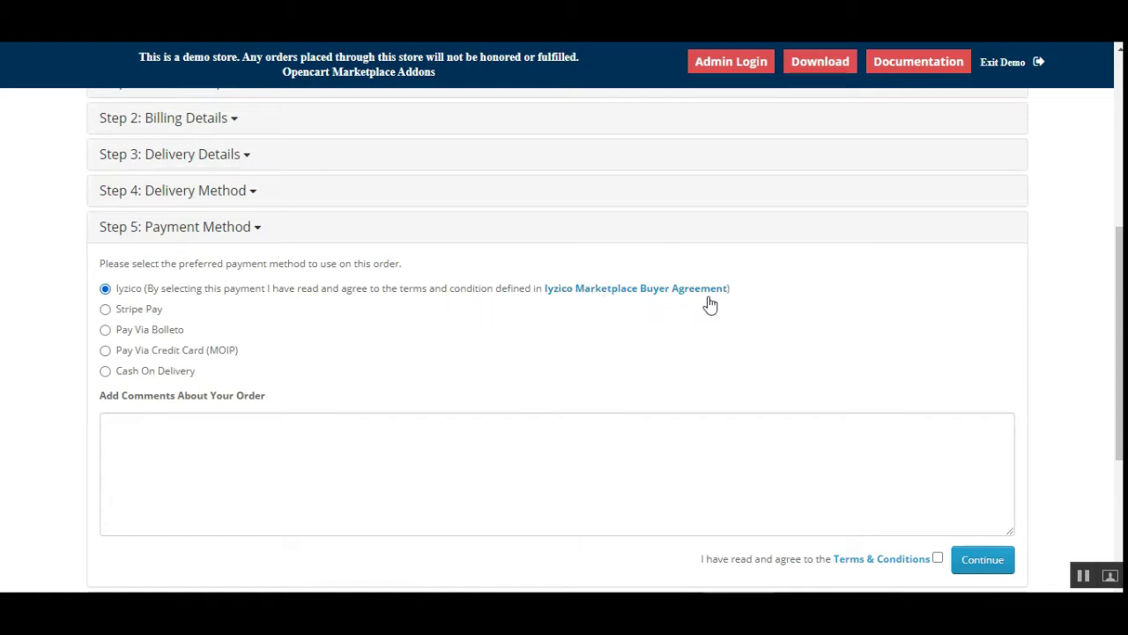
{"action": "right_click", "coordinate": [605, 291]}
{"action": "left_click", "coordinate": [634, 303]}
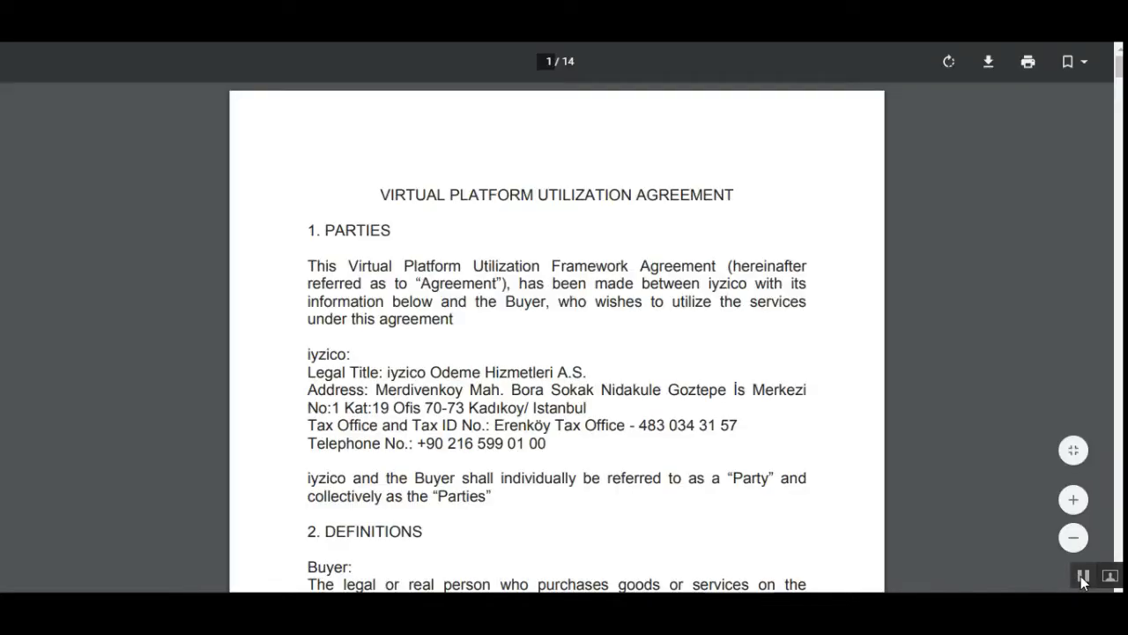
{"action": "scroll", "coordinate": [556, 445], "scroll_direction": "down", "scroll_amount": 8}
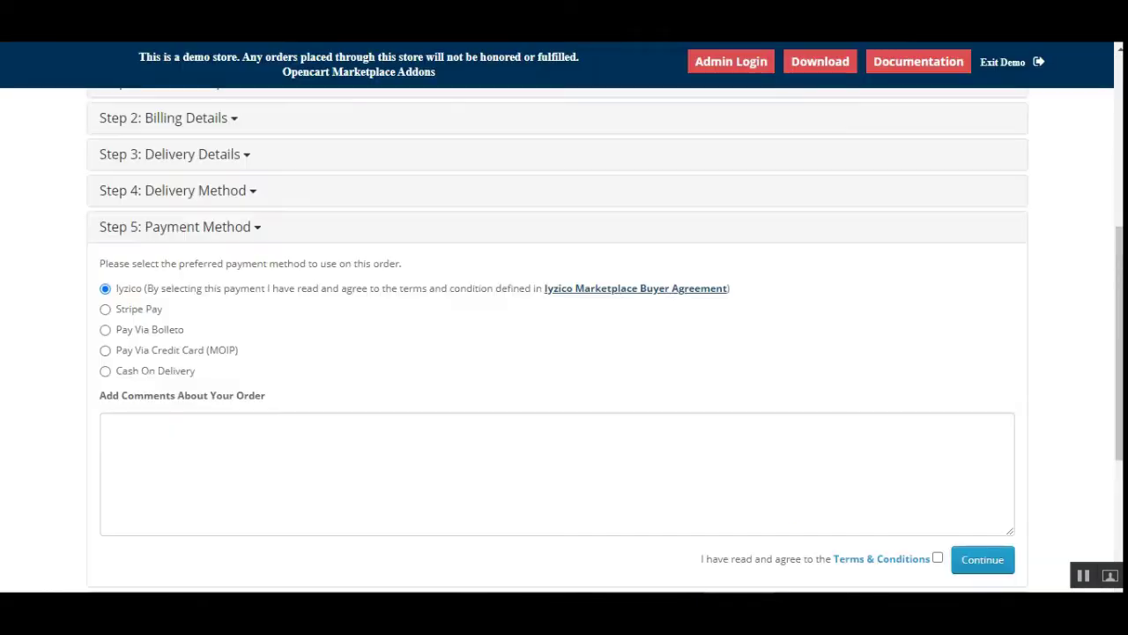
Accept the Terms & Conditions and continue to the Confirm Order step
{"action": "scroll", "coordinate": [270, 466], "scroll_direction": "down", "scroll_amount": 2}
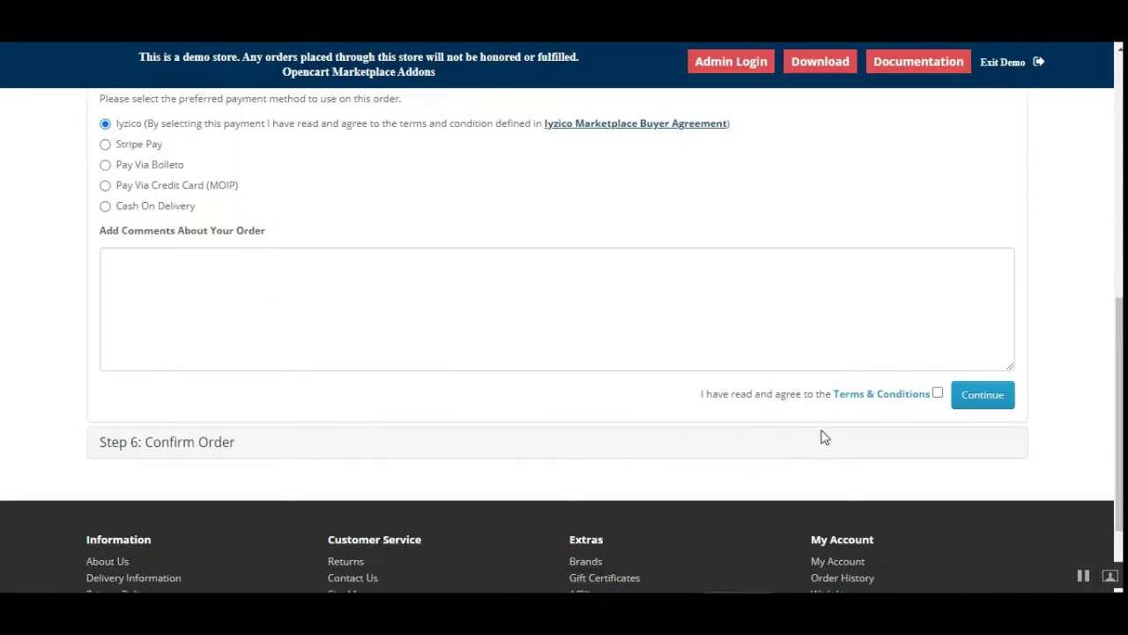
{"action": "left_click", "coordinate": [938, 394]}
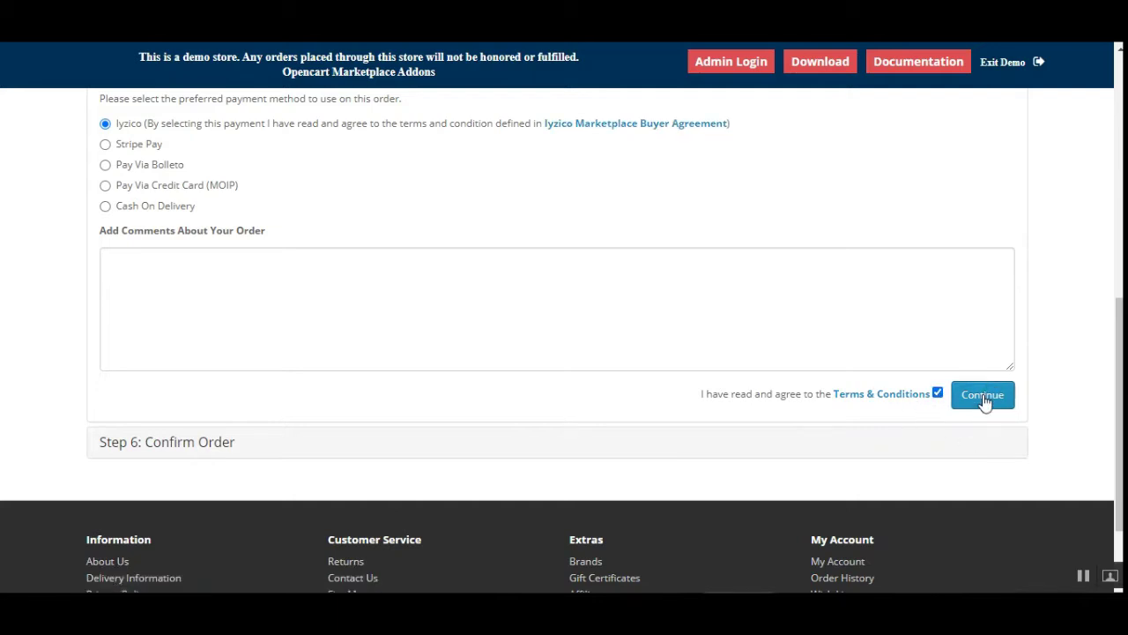
{"action": "left_click", "coordinate": [984, 395]}
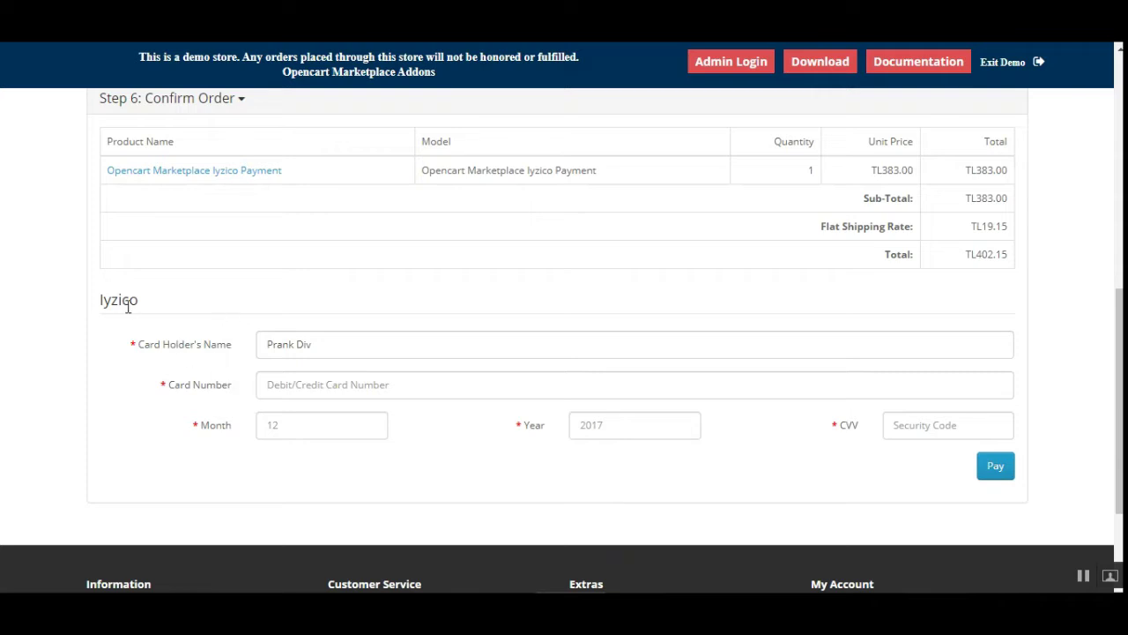
Point out the Iyzico payment heading and Card Holder's Name label on the TL402.15 order
{"action": "left_click_drag", "start_coordinate": [99, 306], "coordinate": [148, 318]}
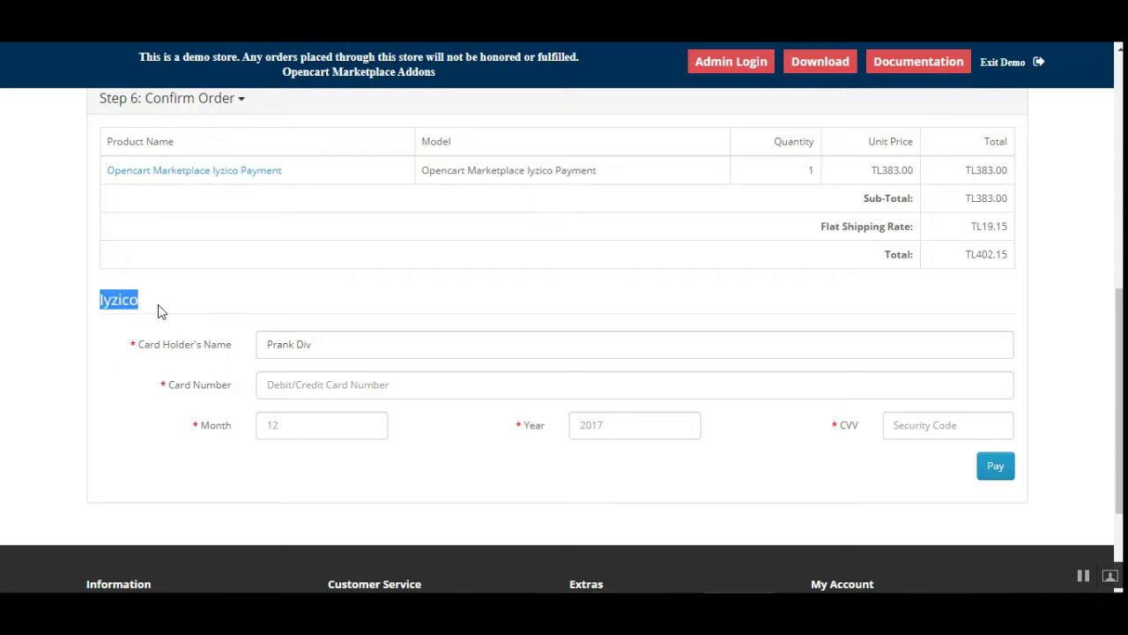
{"action": "left_click", "coordinate": [119, 316]}
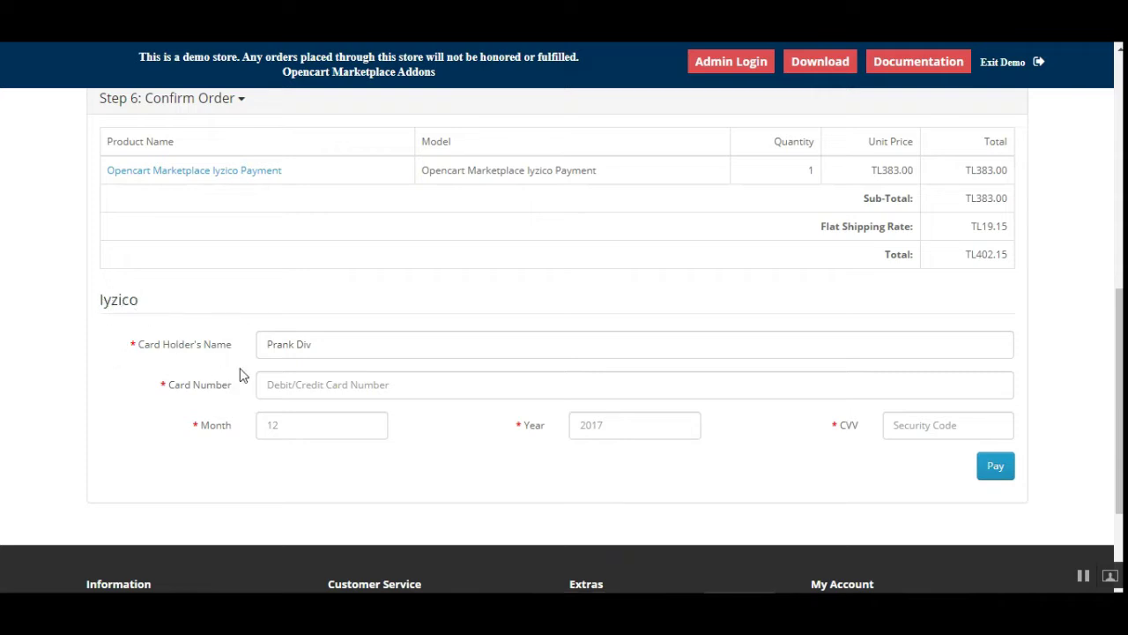
{"action": "left_click_drag", "start_coordinate": [150, 346], "coordinate": [211, 389]}
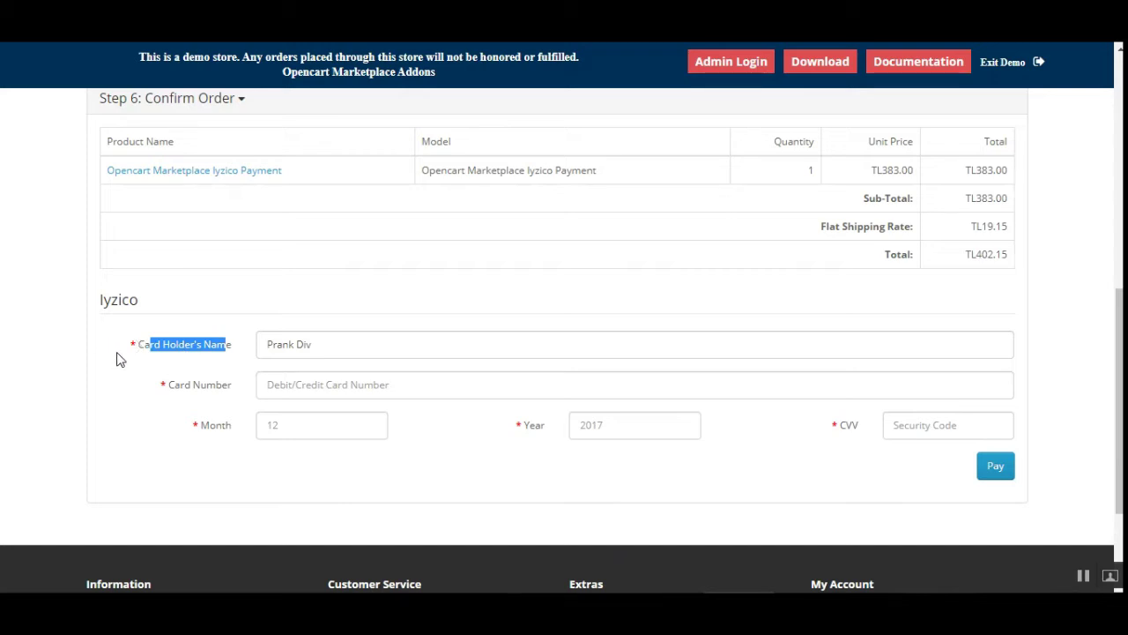
{"action": "left_click", "coordinate": [118, 351]}
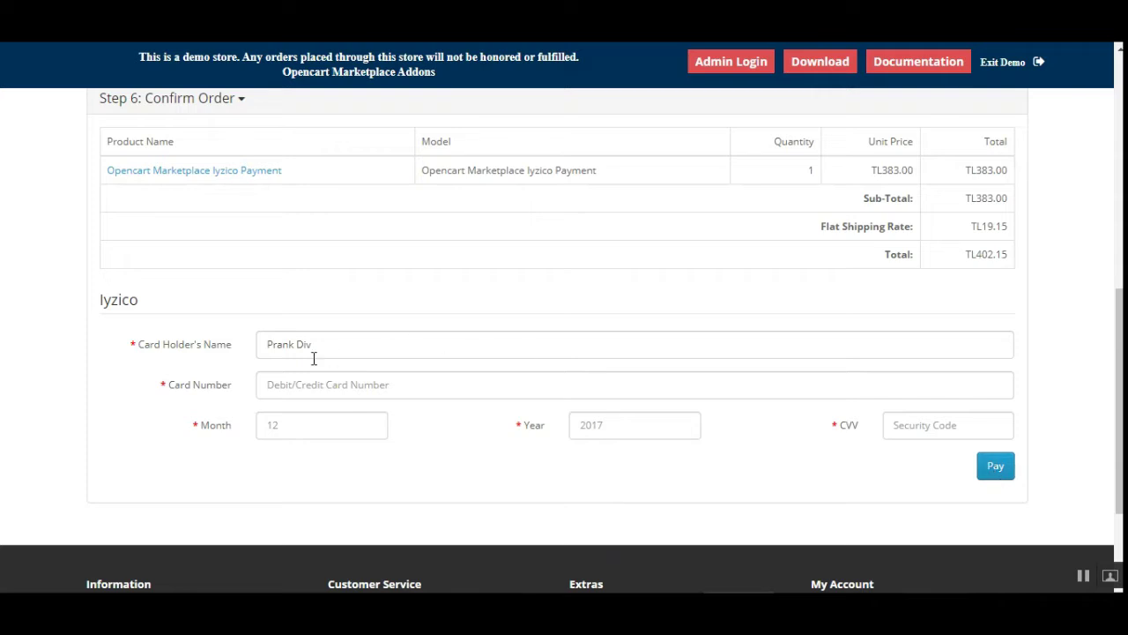
Clear and replace the prefilled Card Holder's Name in the Iyzico card form
{"action": "left_click_drag", "start_coordinate": [350, 349], "coordinate": [194, 340]}
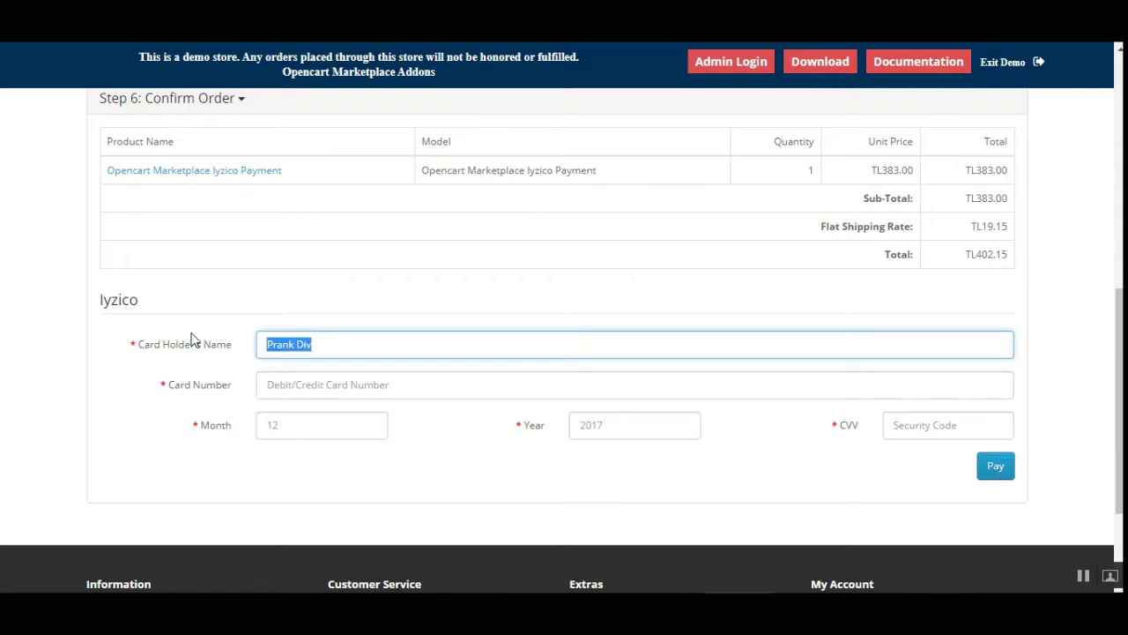
{"action": "key", "text": "BackSpace"}
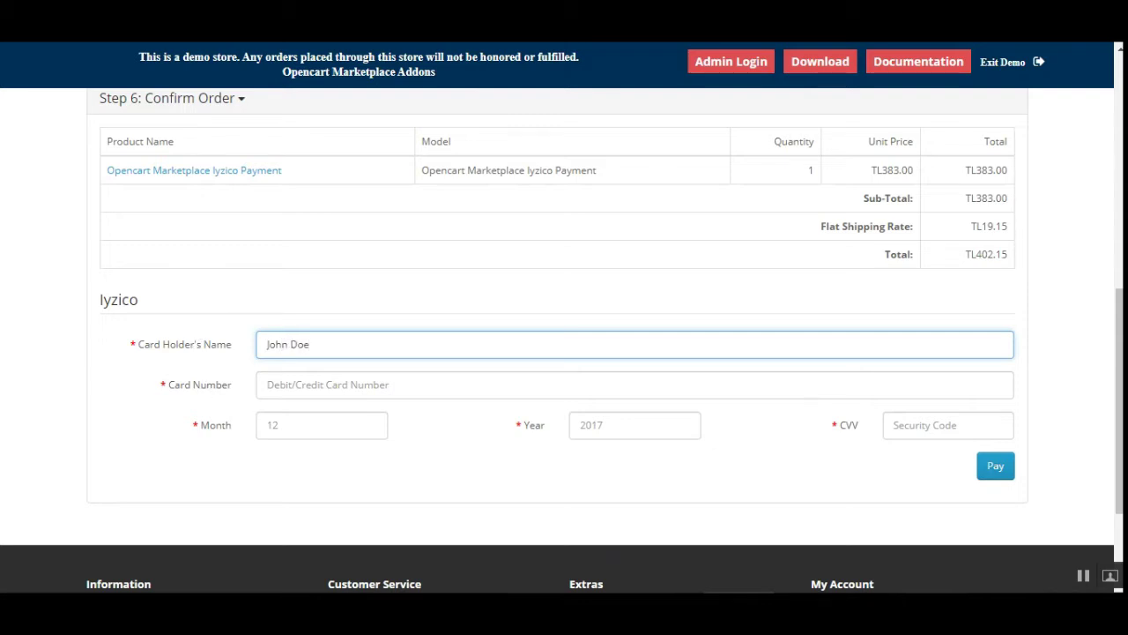
{"action": "left_click", "coordinate": [1055, 436]}
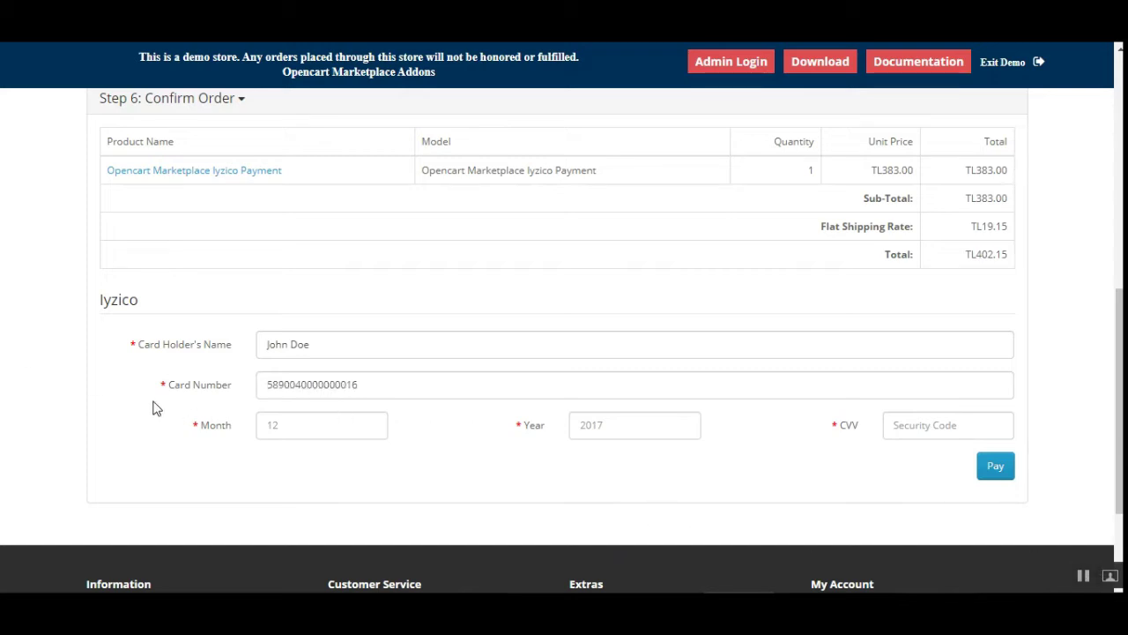
{"action": "left_click", "coordinate": [314, 430]}
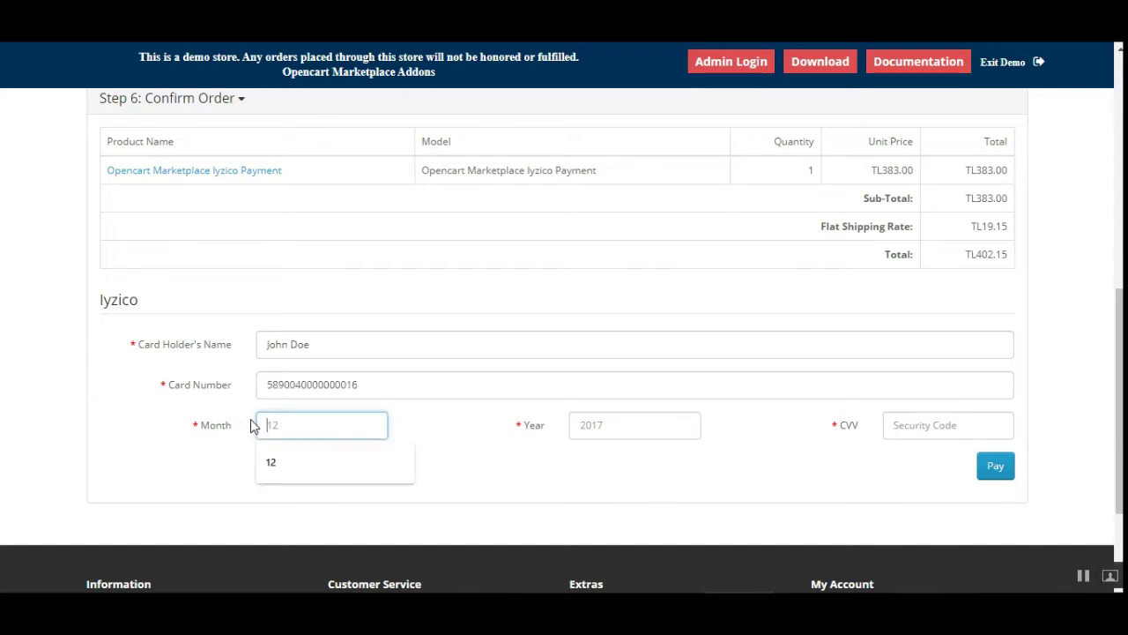
{"action": "key", "text": "Return"}
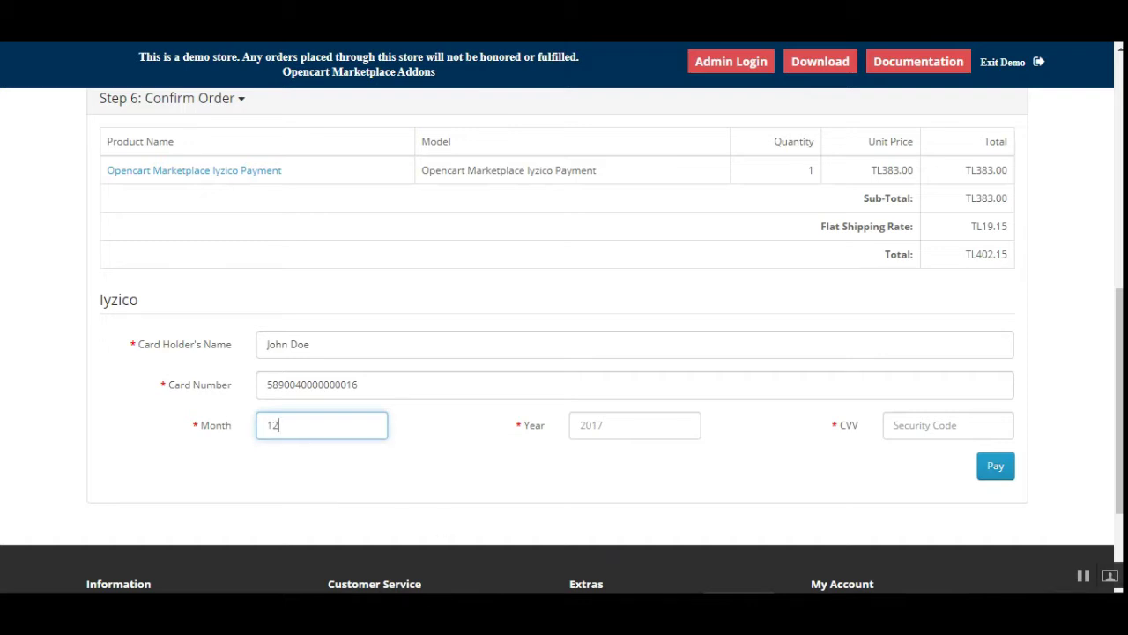
{"action": "left_click", "coordinate": [626, 418]}
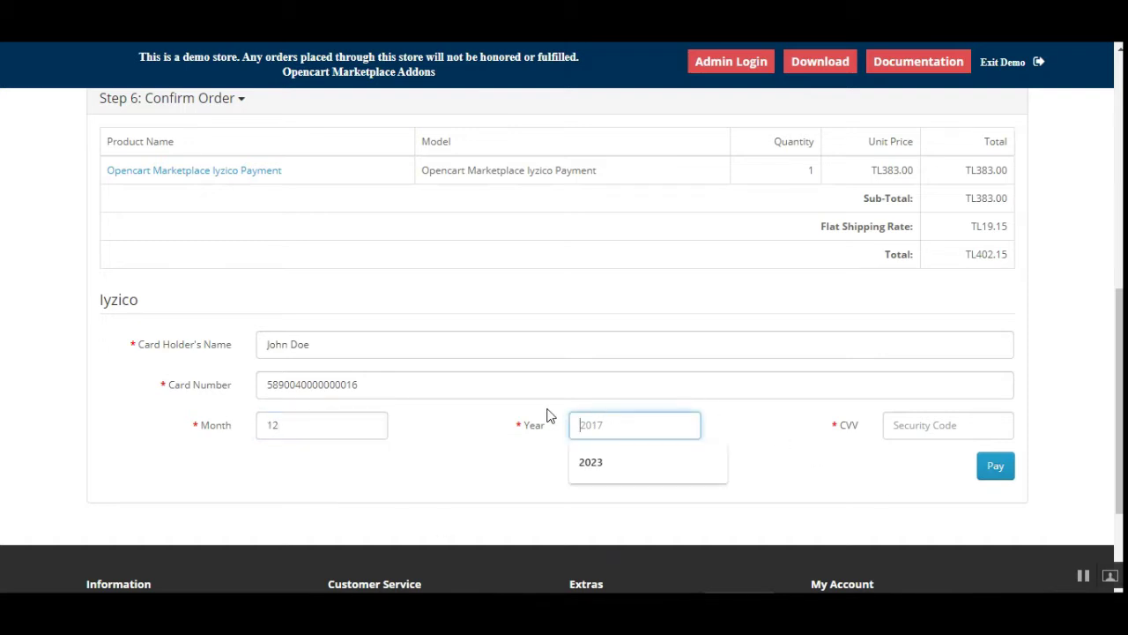
{"action": "type", "text": "2021"}
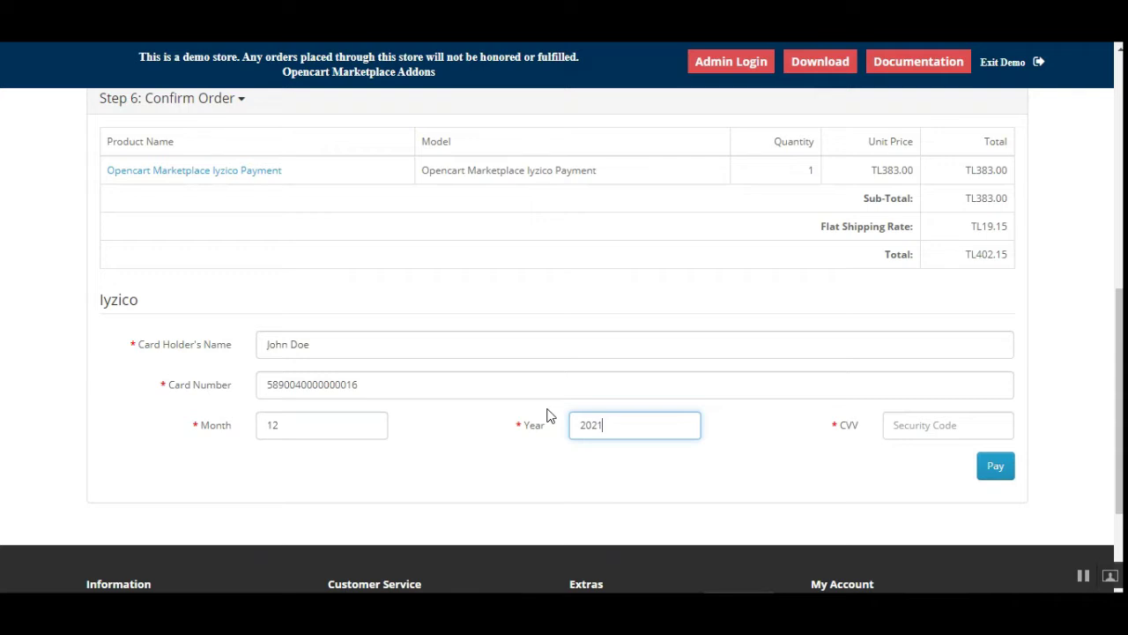
{"action": "left_click", "coordinate": [905, 417]}
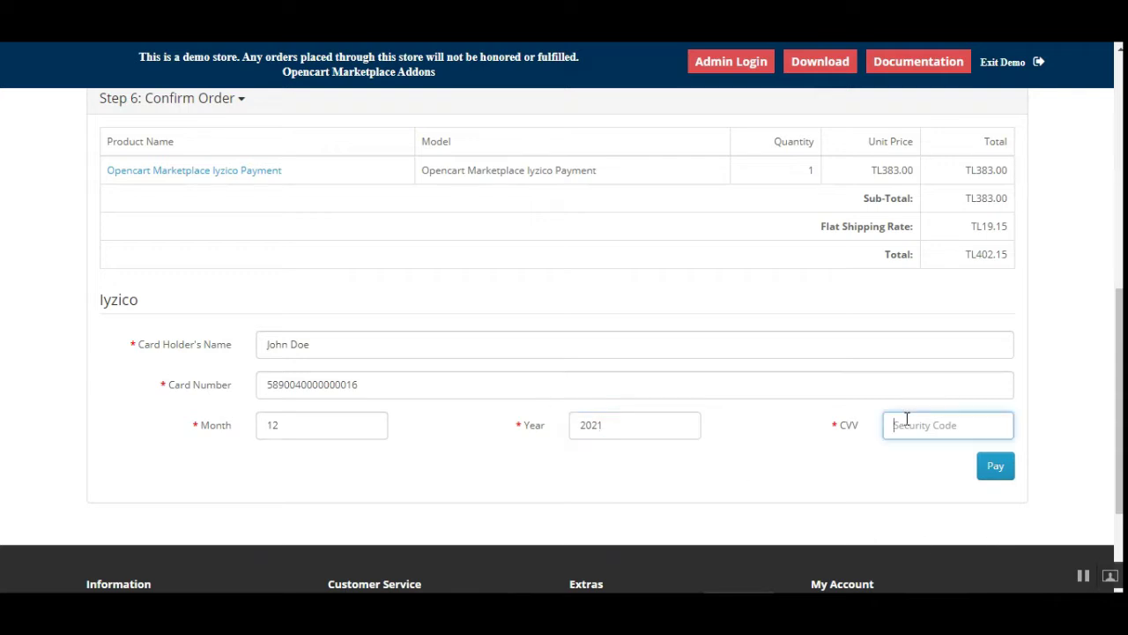
{"action": "type", "text": "123"}
{"action": "left_click", "coordinate": [995, 465]}
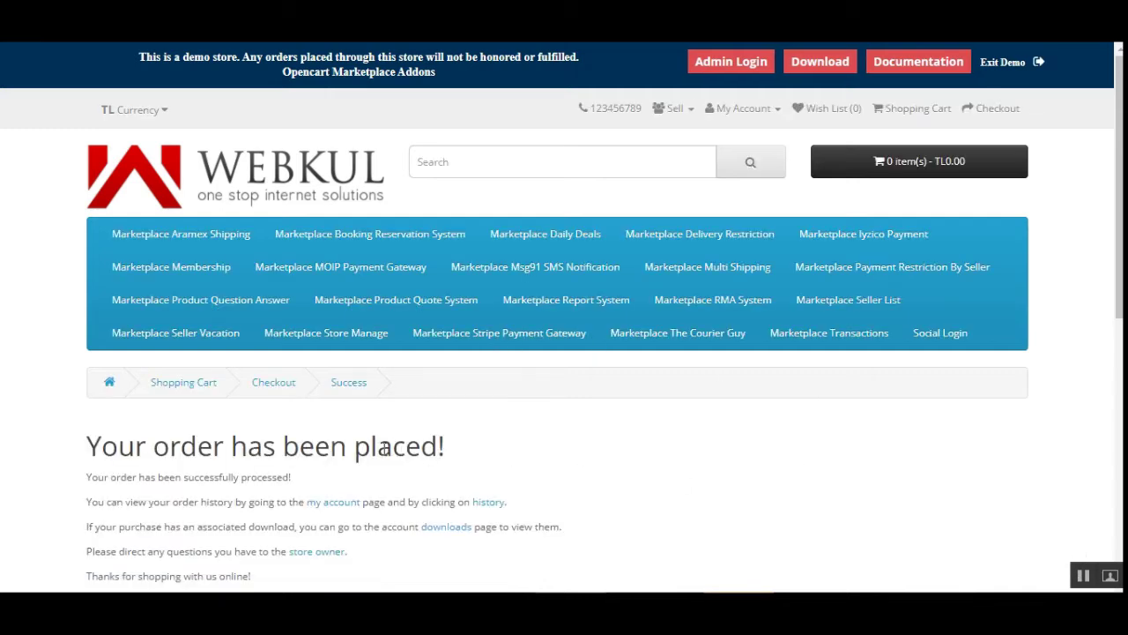
Open the order history link from the Success page in a new tab
{"action": "scroll", "coordinate": [1113, 288], "scroll_direction": "down", "scroll_amount": 2}
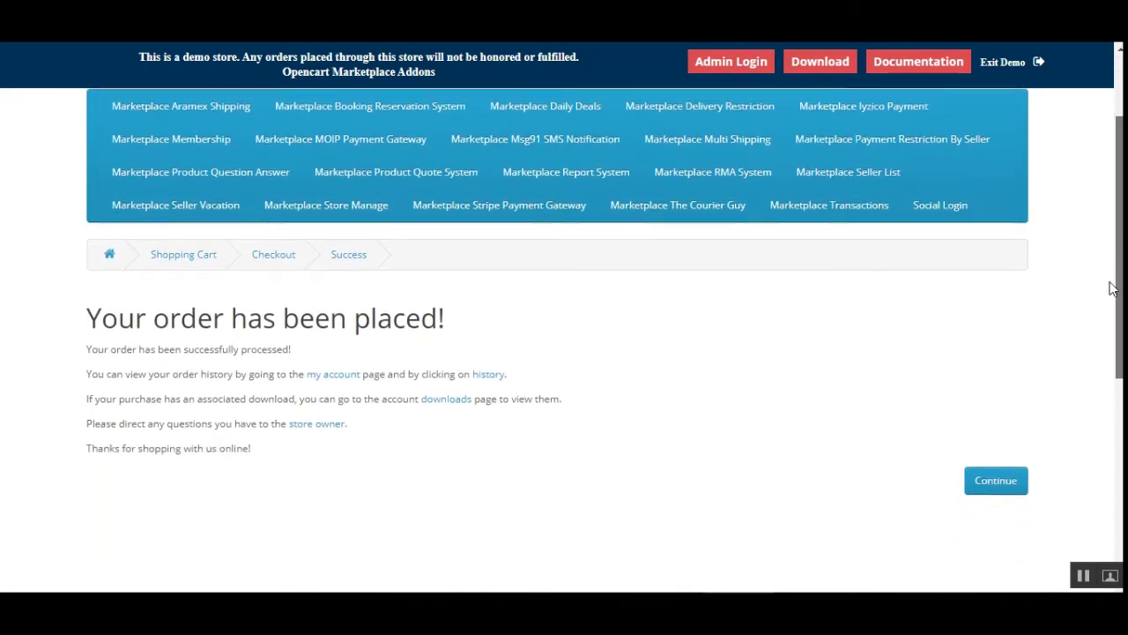
{"action": "scroll", "coordinate": [1113, 288], "scroll_direction": "down", "scroll_amount": 1}
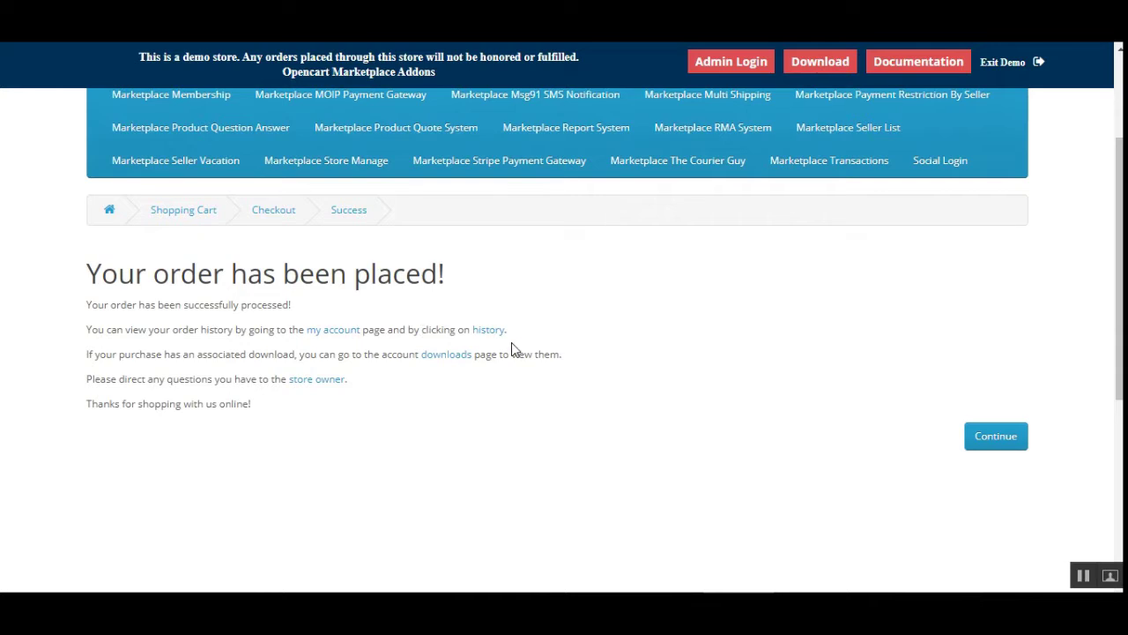
{"action": "right_click", "coordinate": [499, 333]}
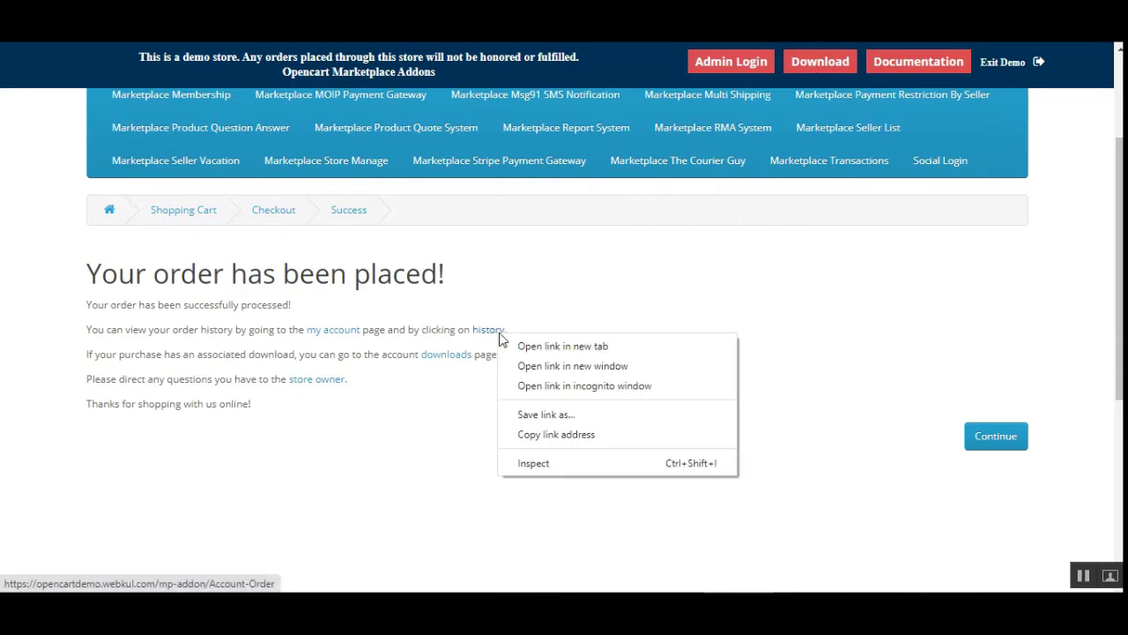
{"action": "left_click", "coordinate": [557, 347]}
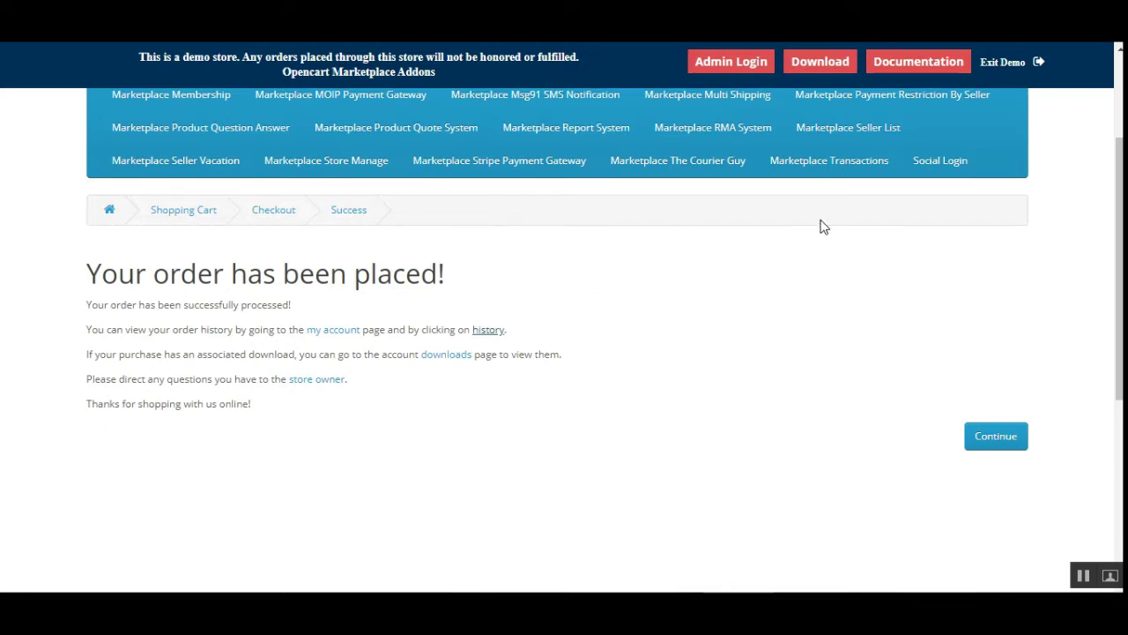
Open Order History and point out order #99's TL402.15 total and 21/08/2020 date
{"action": "left_click", "coordinate": [487, 329]}
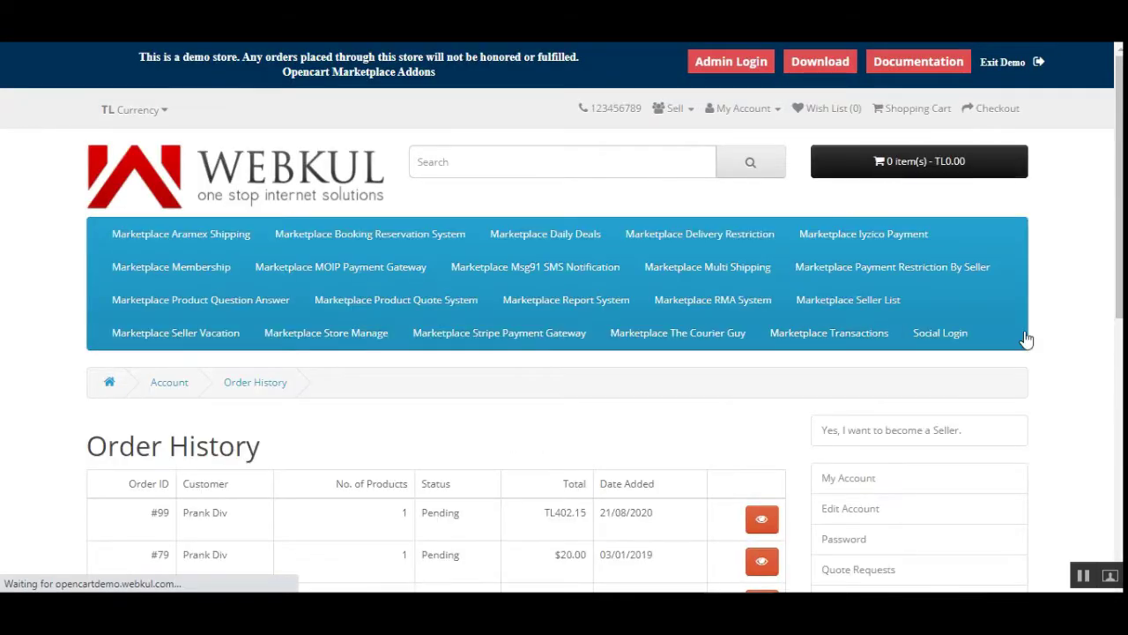
{"action": "scroll", "coordinate": [189, 273], "scroll_direction": "down", "scroll_amount": 3}
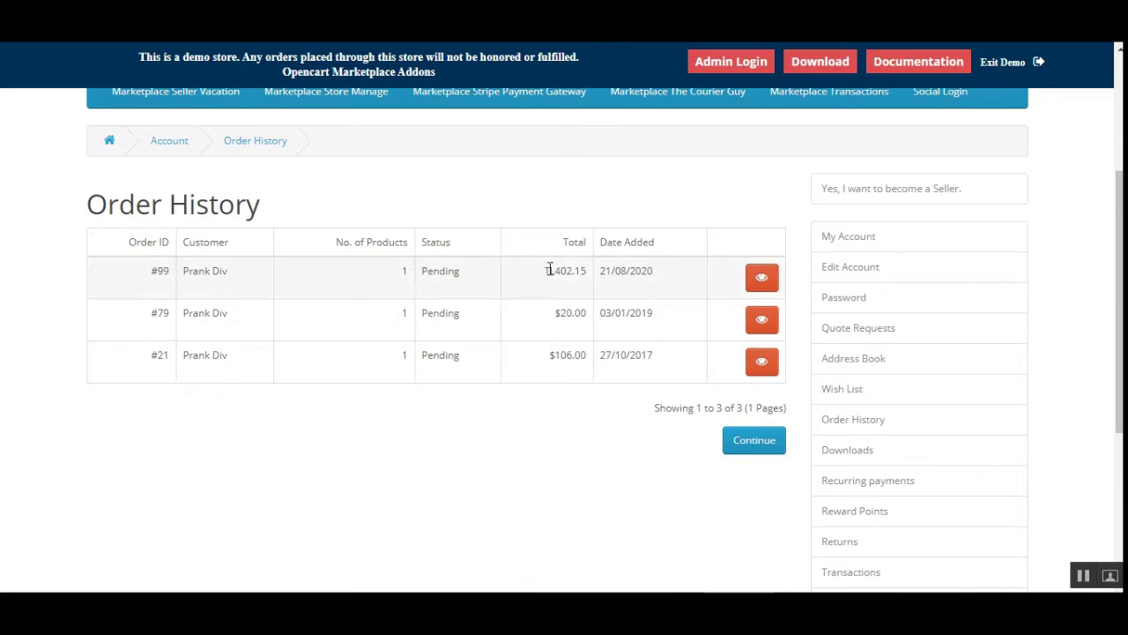
{"action": "left_click_drag", "start_coordinate": [546, 271], "coordinate": [595, 272]}
{"action": "left_click_drag", "start_coordinate": [652, 272], "coordinate": [599, 271]}
View order #99's details, noting the TL383.00 product line and 402.15 order total
{"action": "left_click", "coordinate": [762, 281]}
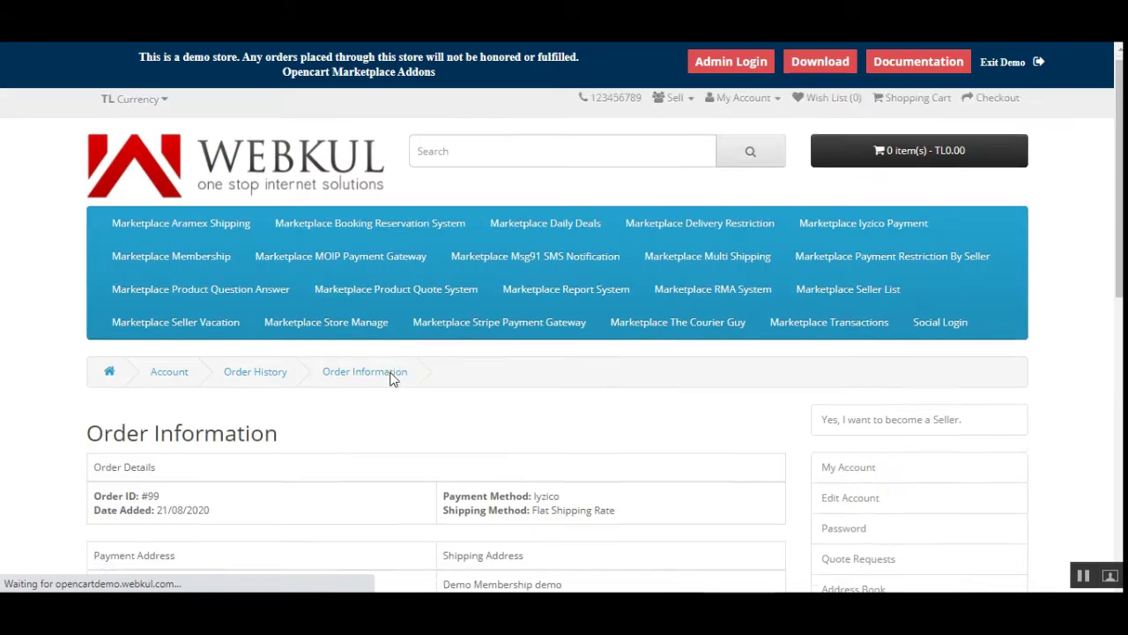
{"action": "scroll", "coordinate": [379, 378], "scroll_direction": "down", "scroll_amount": 3}
{"action": "scroll", "coordinate": [1077, 344], "scroll_direction": "down", "scroll_amount": 3}
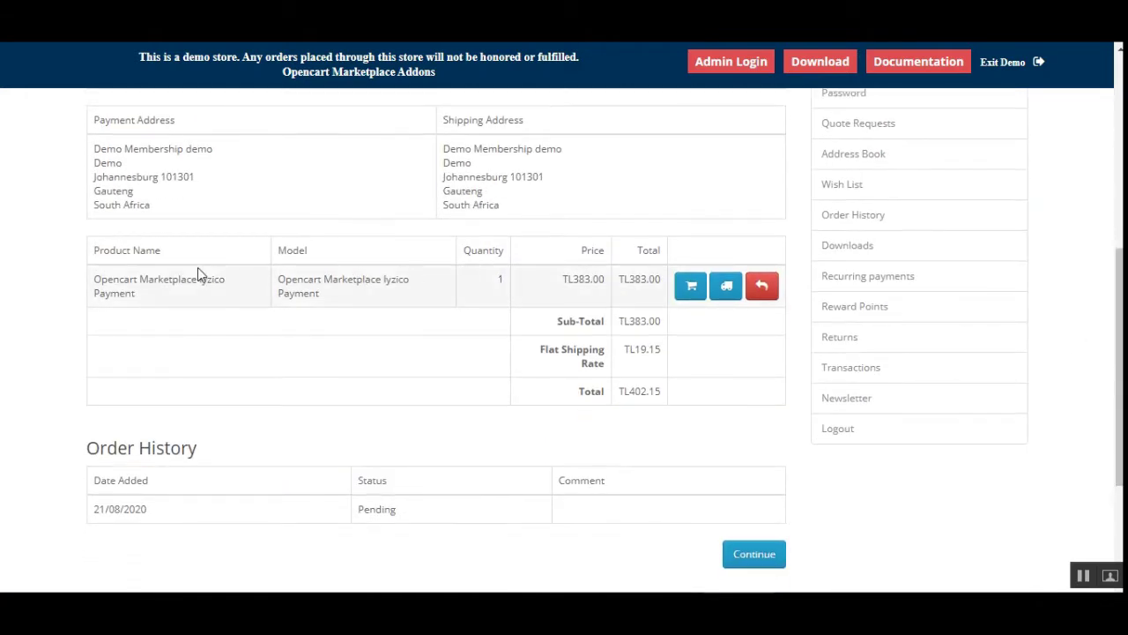
{"action": "left_click_drag", "start_coordinate": [93, 281], "coordinate": [224, 318]}
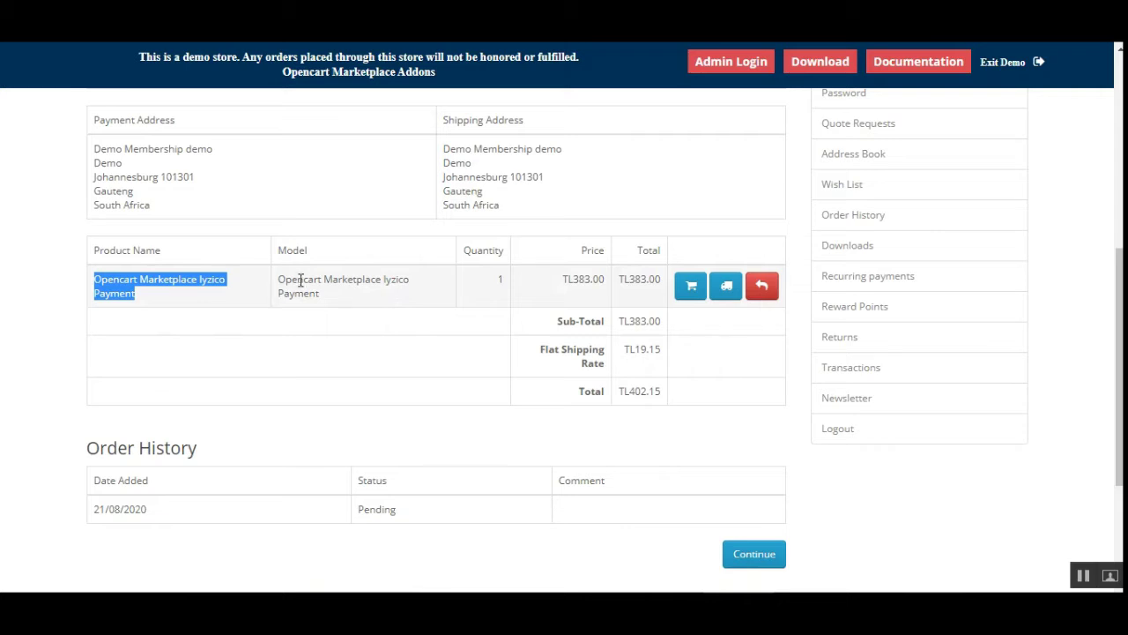
{"action": "left_click_drag", "start_coordinate": [630, 391], "coordinate": [662, 398]}
{"action": "left_click_drag", "start_coordinate": [625, 280], "coordinate": [650, 282]}
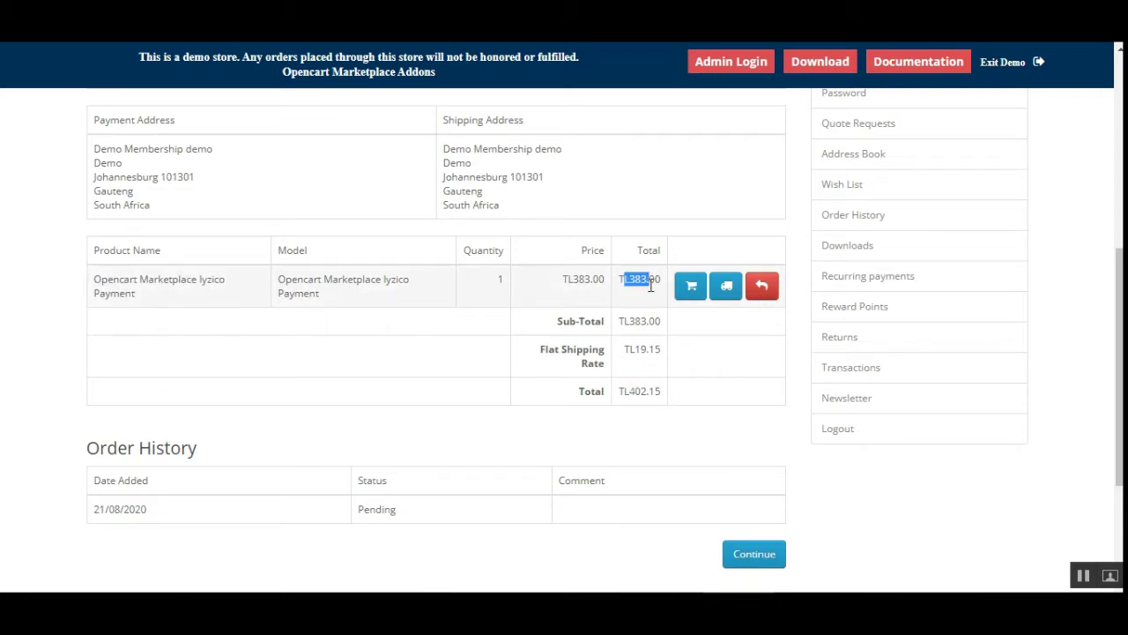
{"action": "left_click", "coordinate": [622, 346]}
{"action": "left_click_drag", "start_coordinate": [622, 351], "coordinate": [654, 352]}
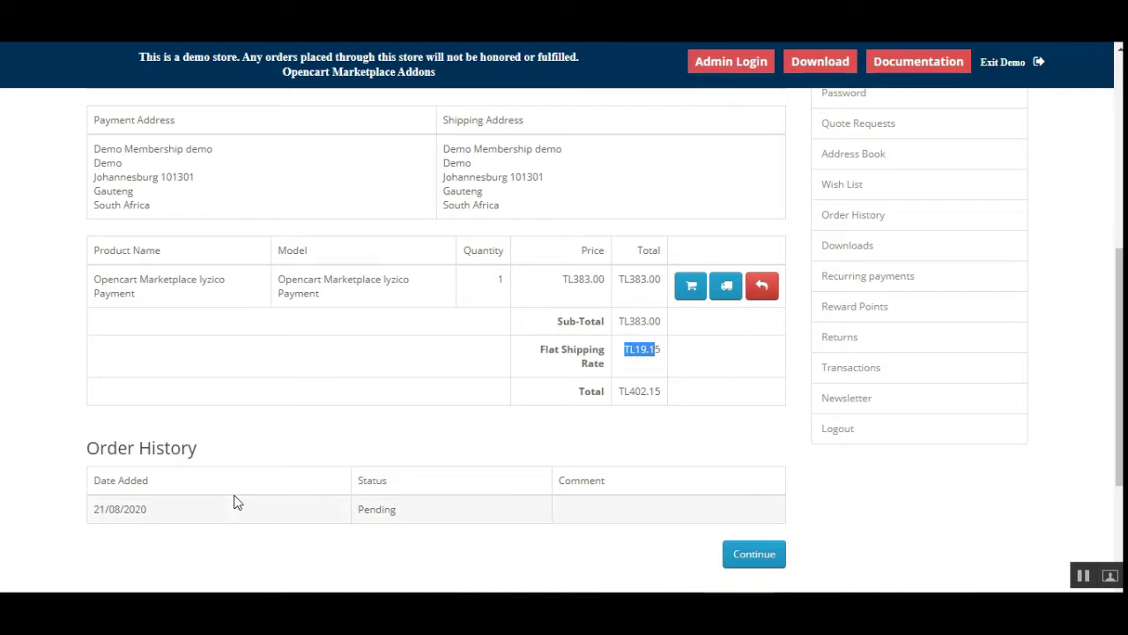
Return to the Order History list, where order #99 is still Pending
{"action": "scroll", "coordinate": [759, 545], "scroll_direction": "down", "scroll_amount": 1}
{"action": "scroll", "coordinate": [758, 537], "scroll_direction": "down", "scroll_amount": 1}
{"action": "left_click", "coordinate": [758, 392]}
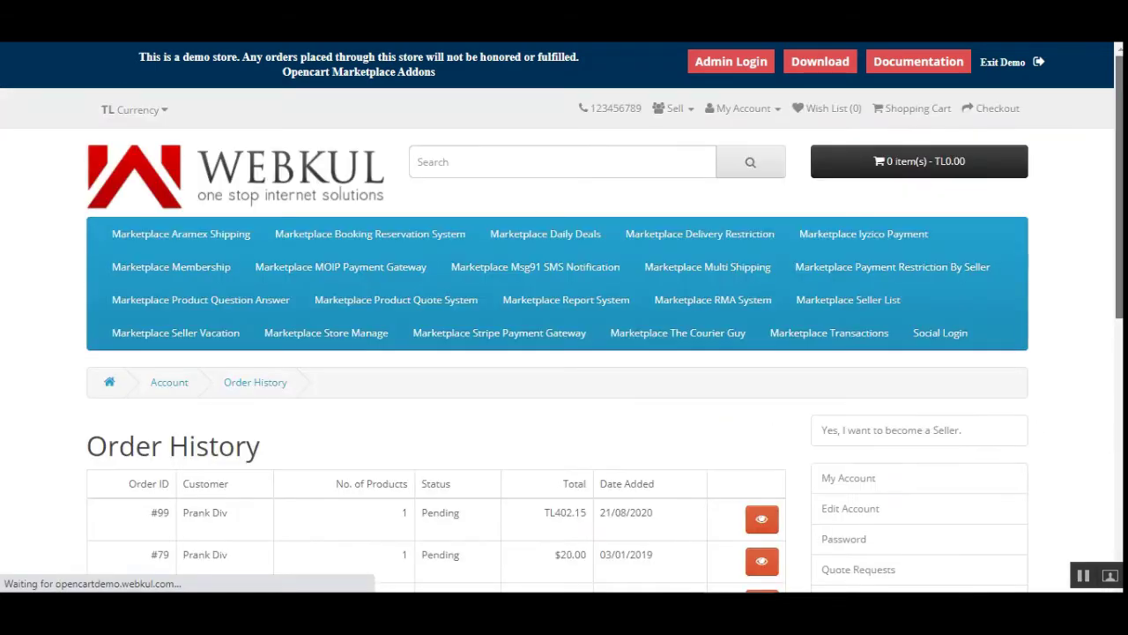
{"action": "scroll", "coordinate": [1121, 381], "scroll_direction": "down", "scroll_amount": 1}
{"action": "scroll", "coordinate": [1121, 381], "scroll_direction": "down", "scroll_amount": 1}
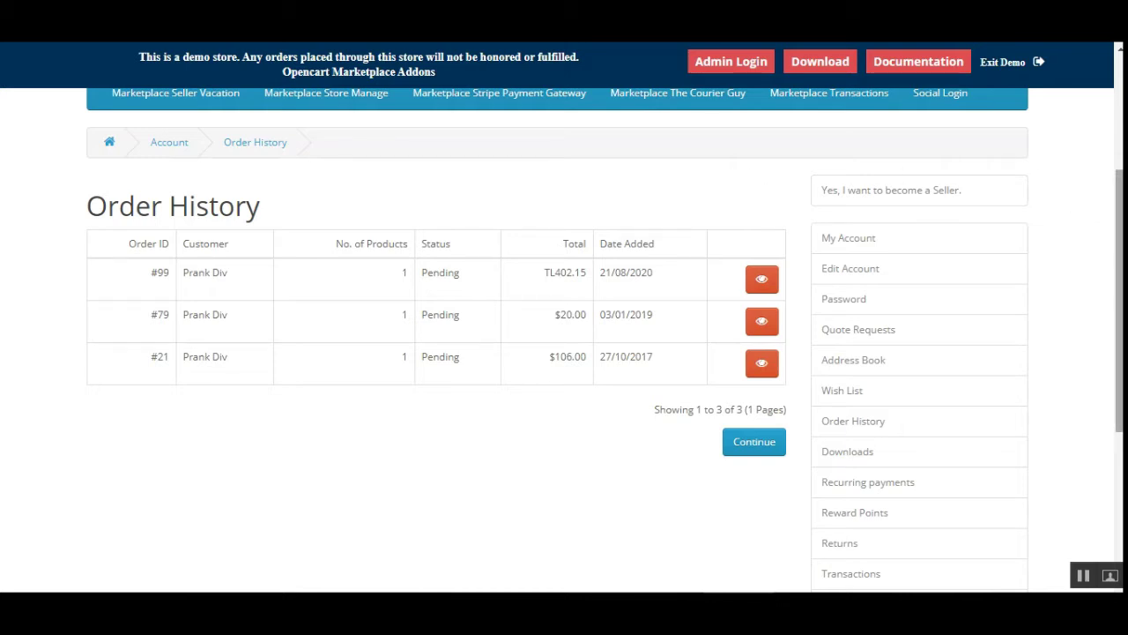
{"action": "scroll", "coordinate": [565, 339], "scroll_direction": "up", "scroll_amount": 3}
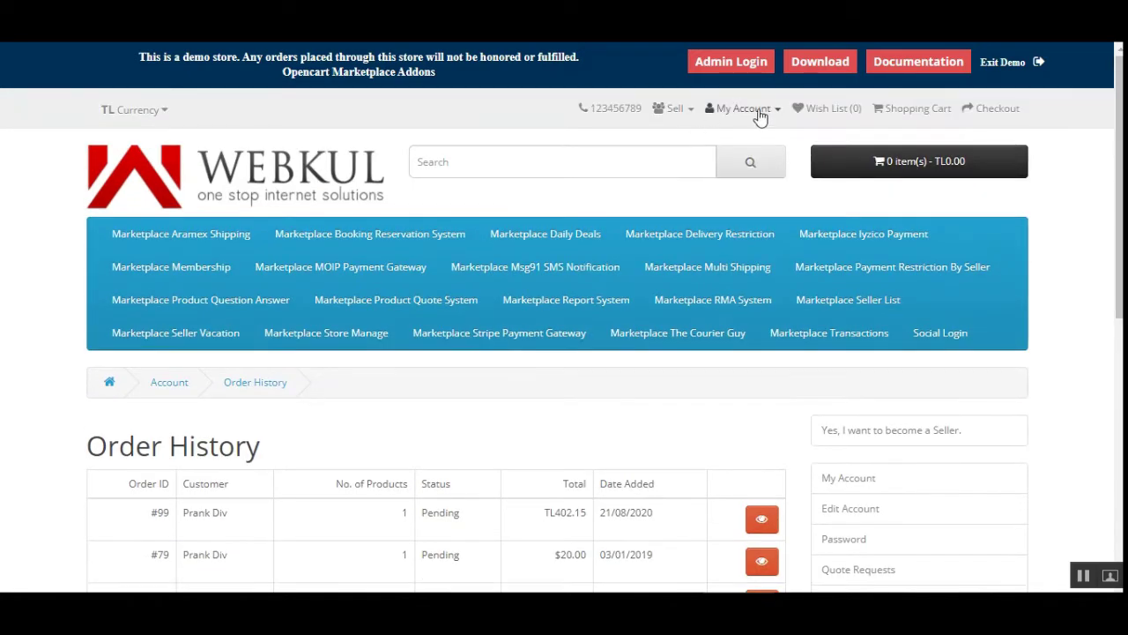
Log out of the customer account and return to the store home
{"action": "left_click", "coordinate": [744, 109]}
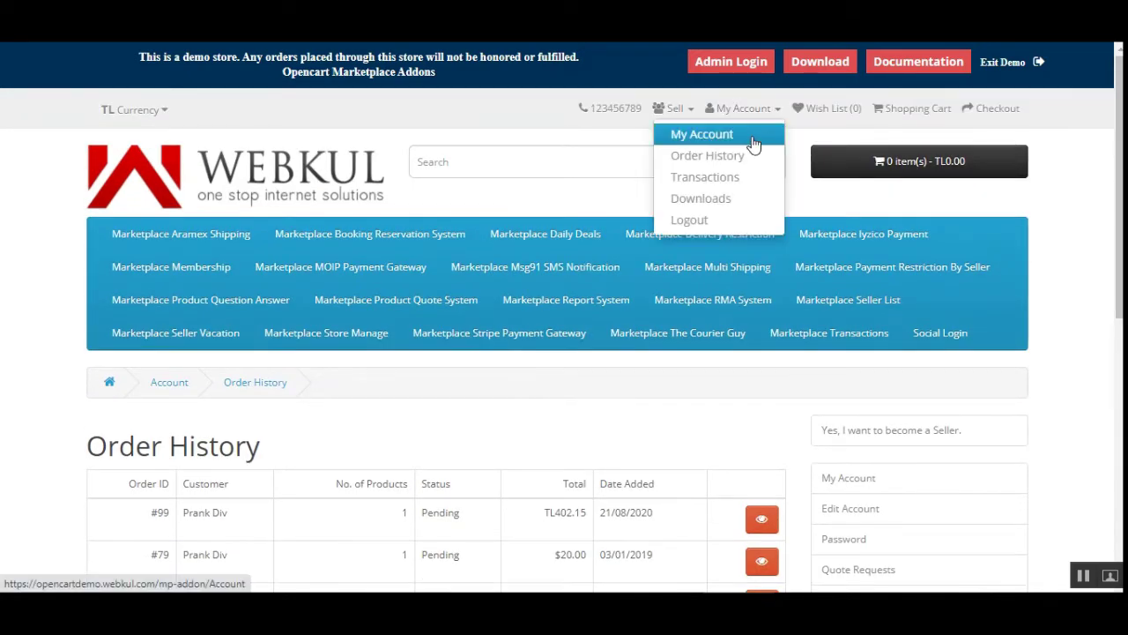
{"action": "left_click", "coordinate": [717, 221]}
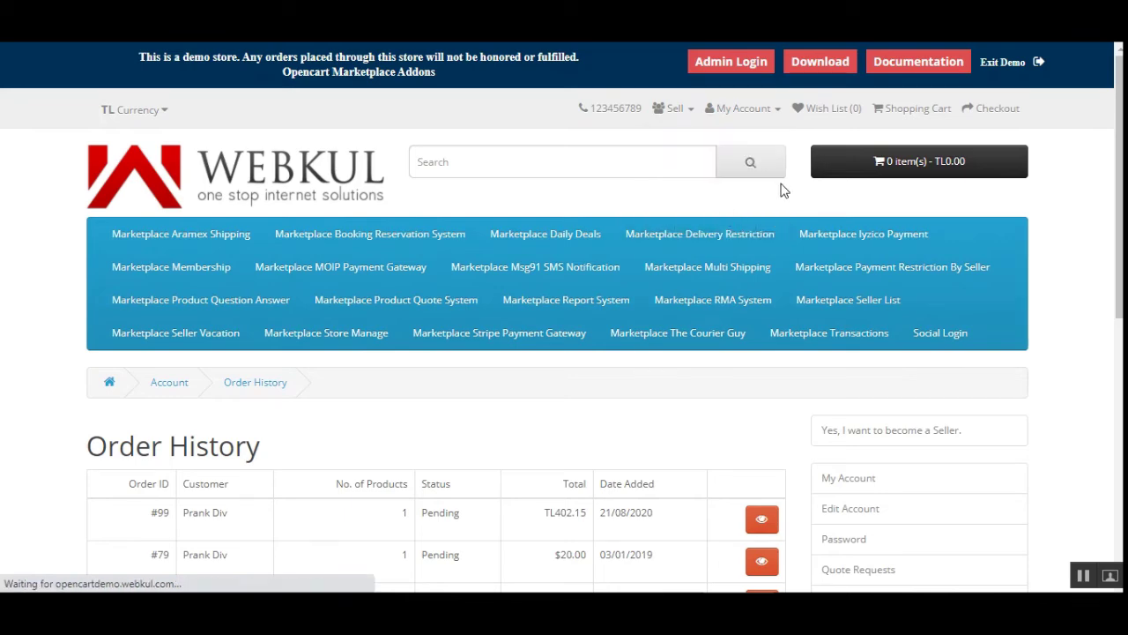
{"action": "scroll", "coordinate": [652, 353], "scroll_direction": "down", "scroll_amount": 3}
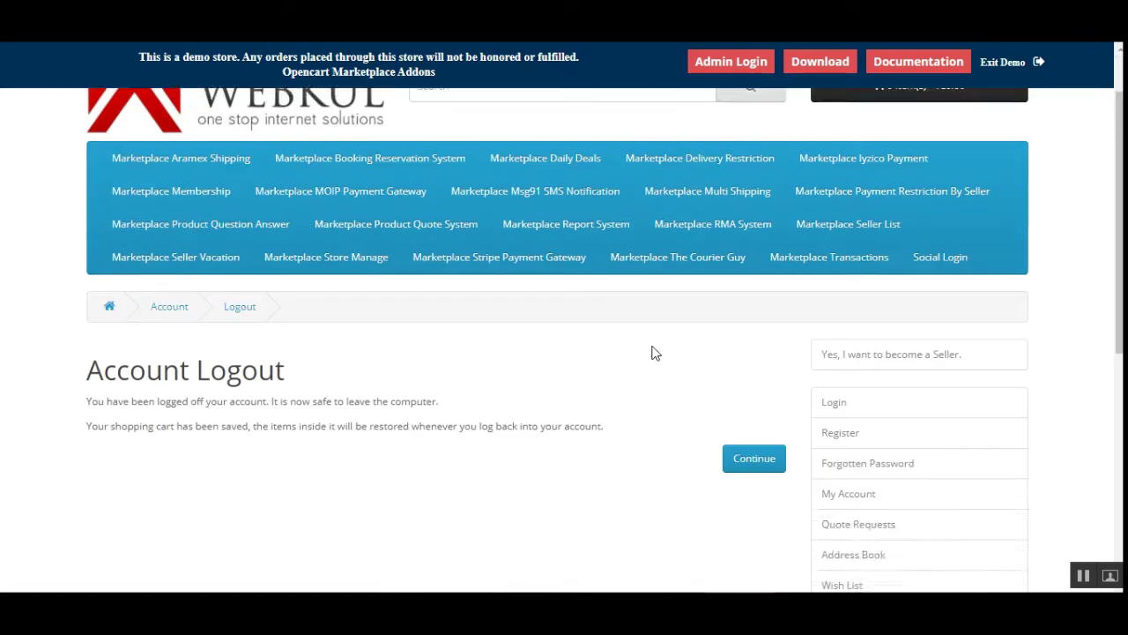
{"action": "left_click", "coordinate": [769, 290]}
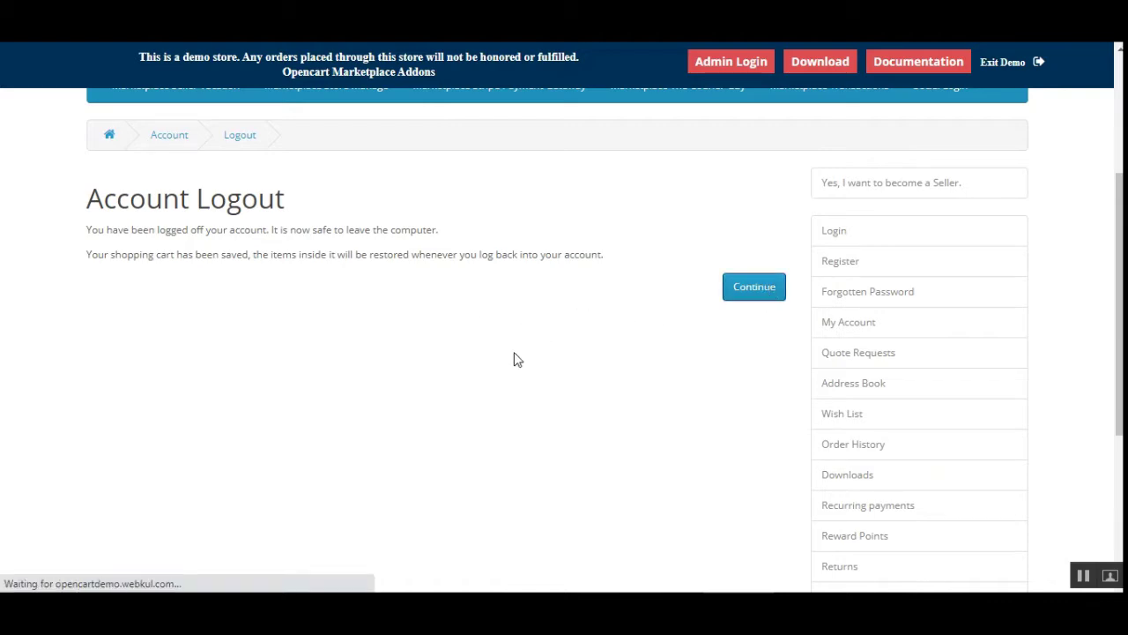
{"action": "scroll", "coordinate": [518, 359], "scroll_direction": "down", "scroll_amount": 4}
{"action": "scroll", "coordinate": [520, 360], "scroll_direction": "up", "scroll_amount": 4}
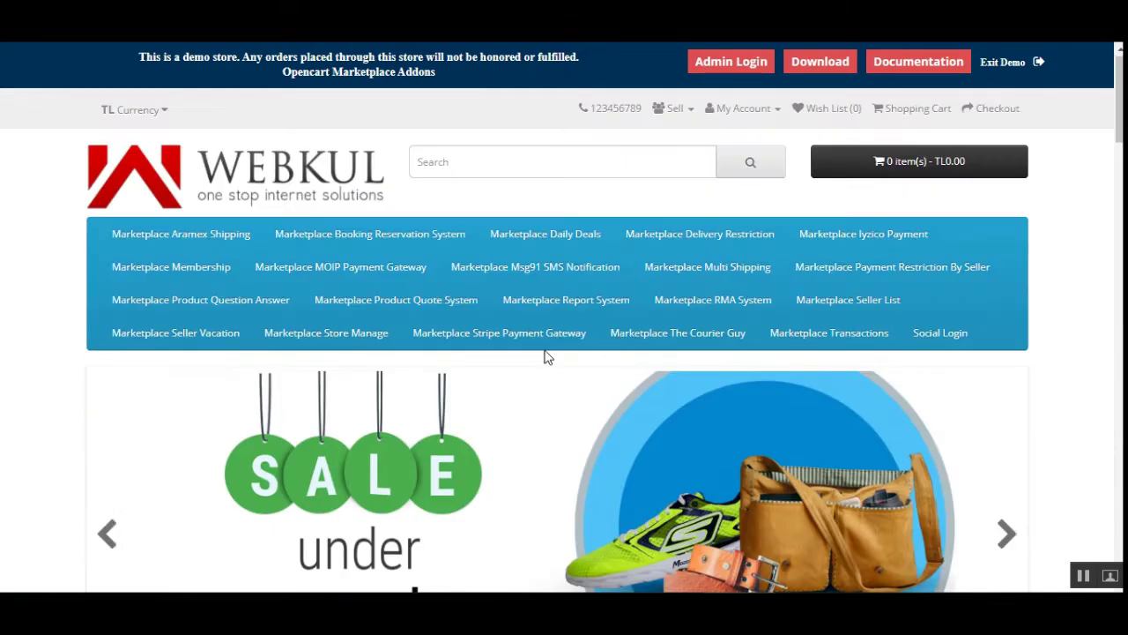
Sign in on the login page using the seller demo credentials
{"action": "left_click", "coordinate": [743, 109]}
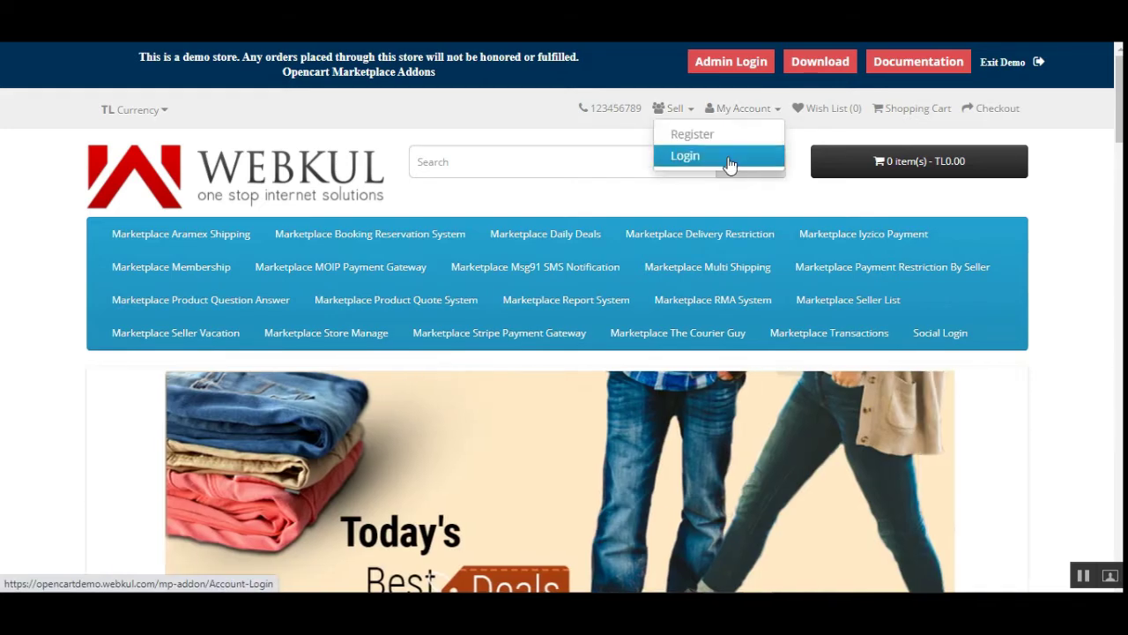
{"action": "left_click", "coordinate": [733, 155]}
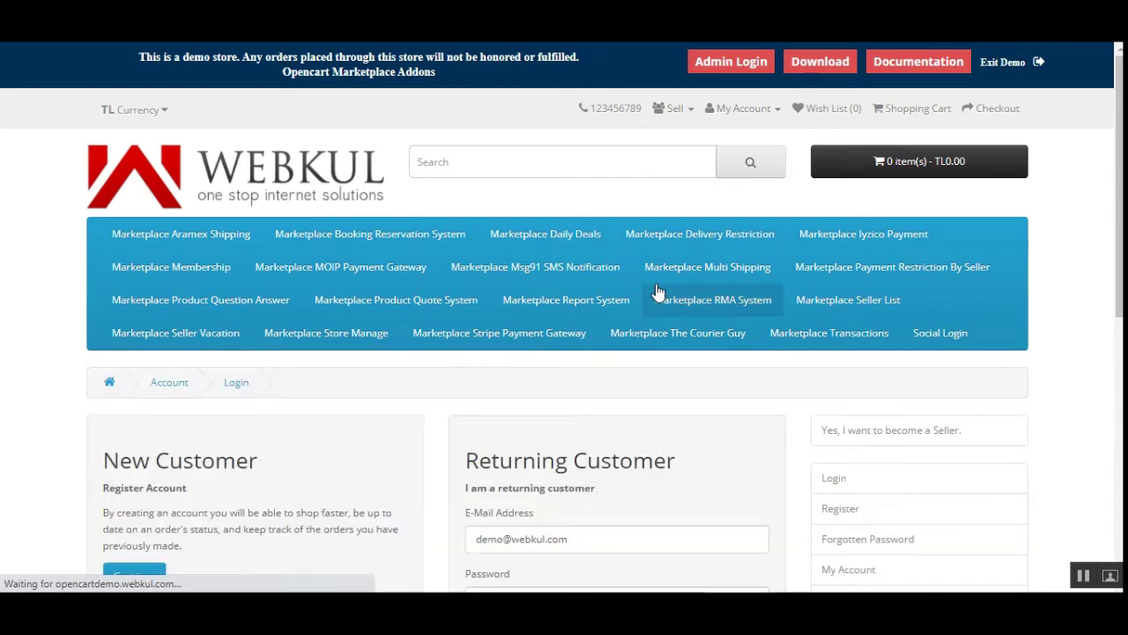
{"action": "scroll", "coordinate": [494, 395], "scroll_direction": "down", "scroll_amount": 3}
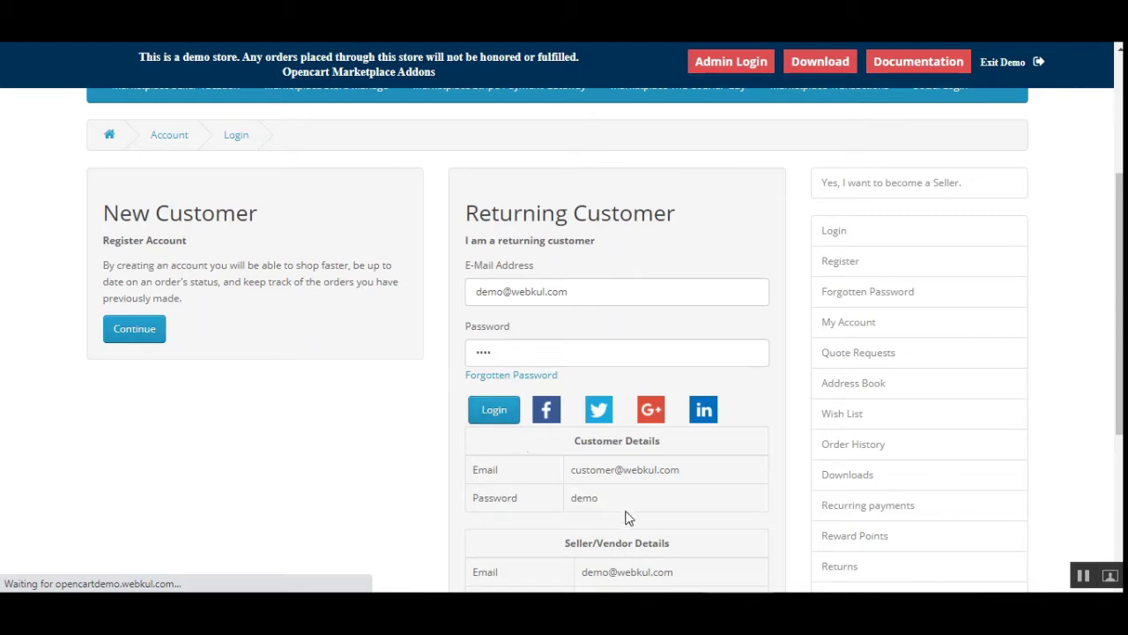
{"action": "scroll", "coordinate": [623, 542], "scroll_direction": "down", "scroll_amount": 2}
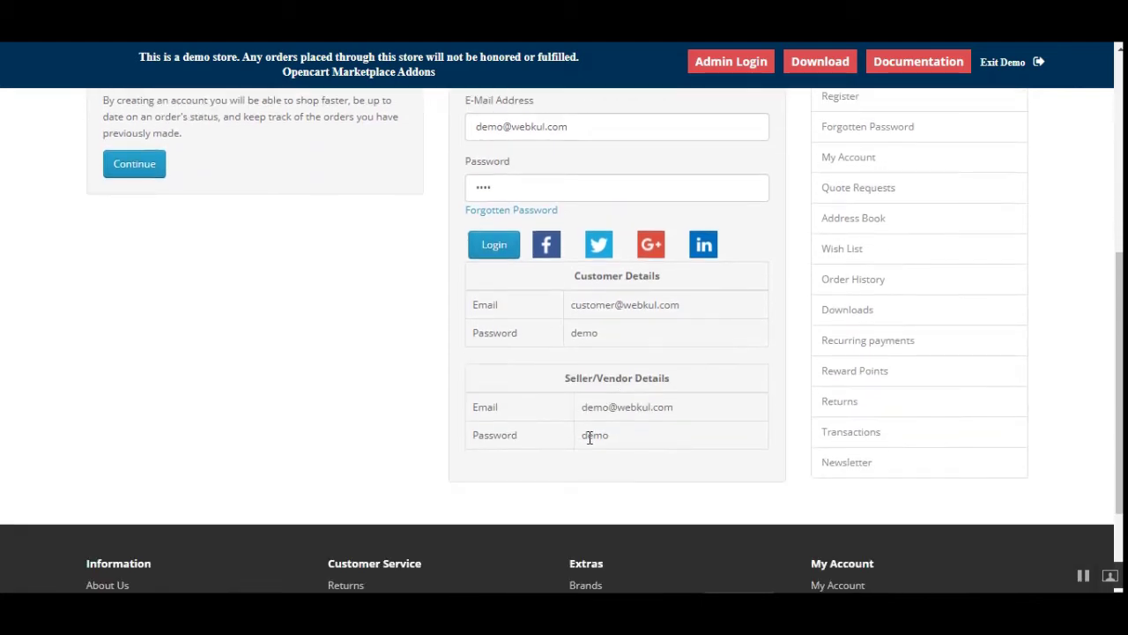
{"action": "triple_click", "coordinate": [602, 377]}
{"action": "left_click", "coordinate": [632, 431]}
{"action": "scroll", "coordinate": [612, 420], "scroll_direction": "up", "scroll_amount": 4}
{"action": "scroll", "coordinate": [569, 399], "scroll_direction": "down", "scroll_amount": 3}
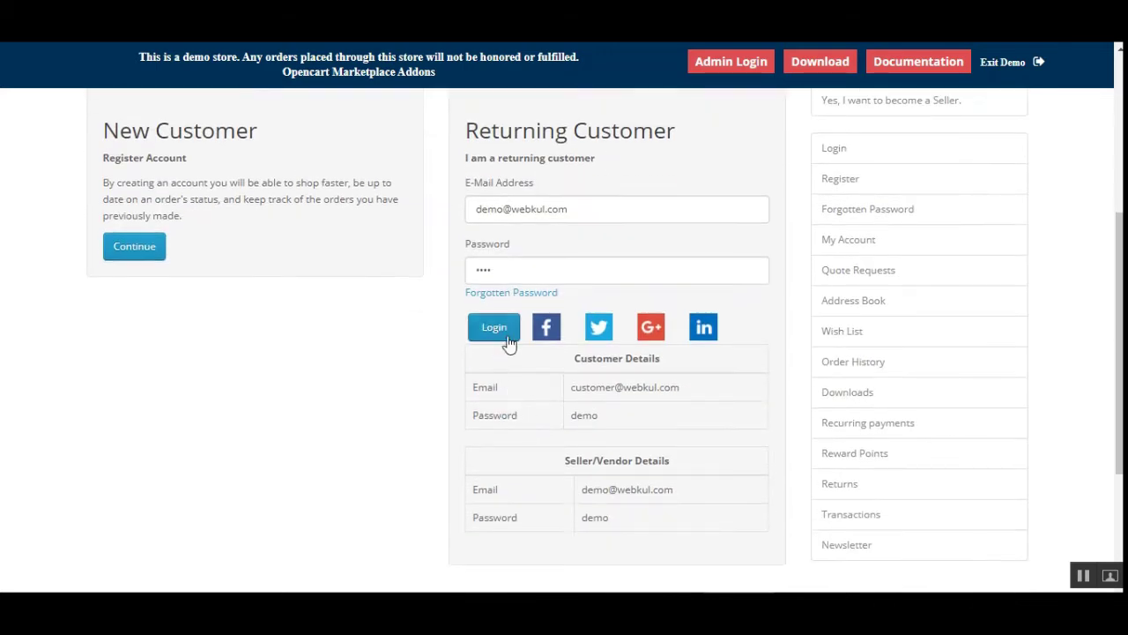
{"action": "left_click", "coordinate": [501, 334]}
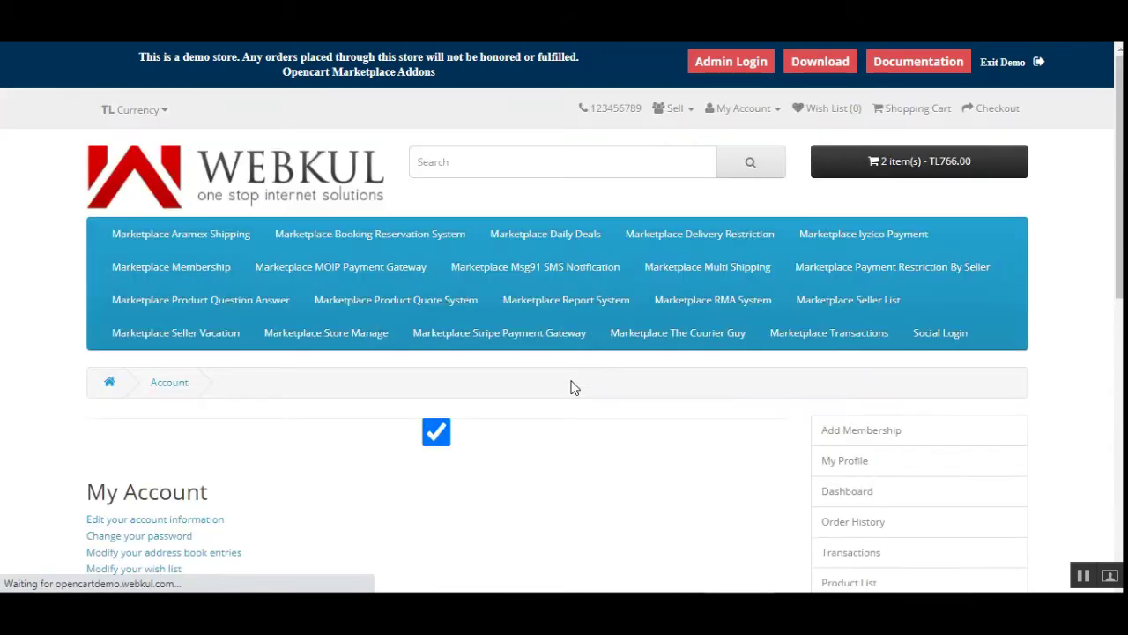
Close the low-stock and most-viewed summary, then choose Iyzico in the seller's account sidebar
{"action": "scroll", "coordinate": [600, 396], "scroll_direction": "down", "scroll_amount": 3}
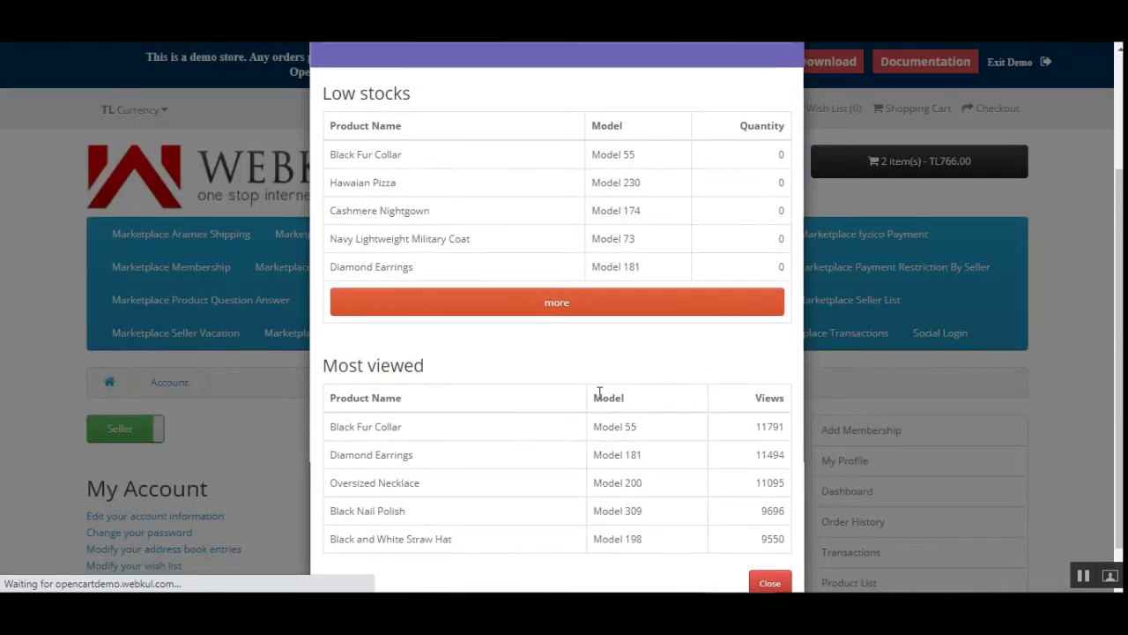
{"action": "left_click", "coordinate": [763, 543]}
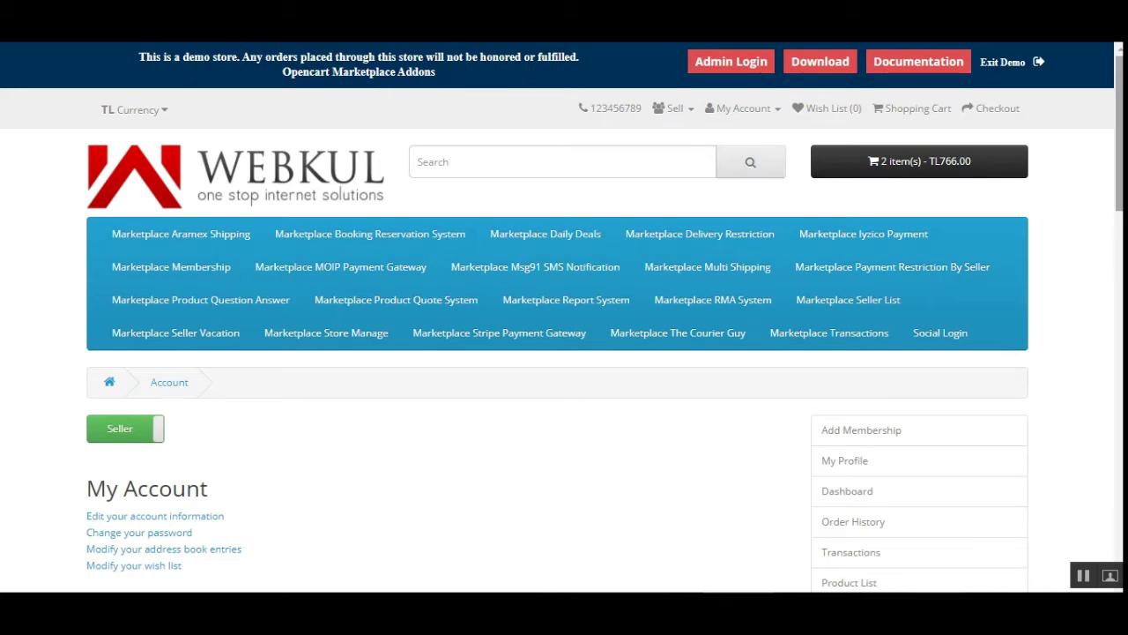
{"action": "scroll", "coordinate": [1119, 132], "scroll_direction": "down", "scroll_amount": 3}
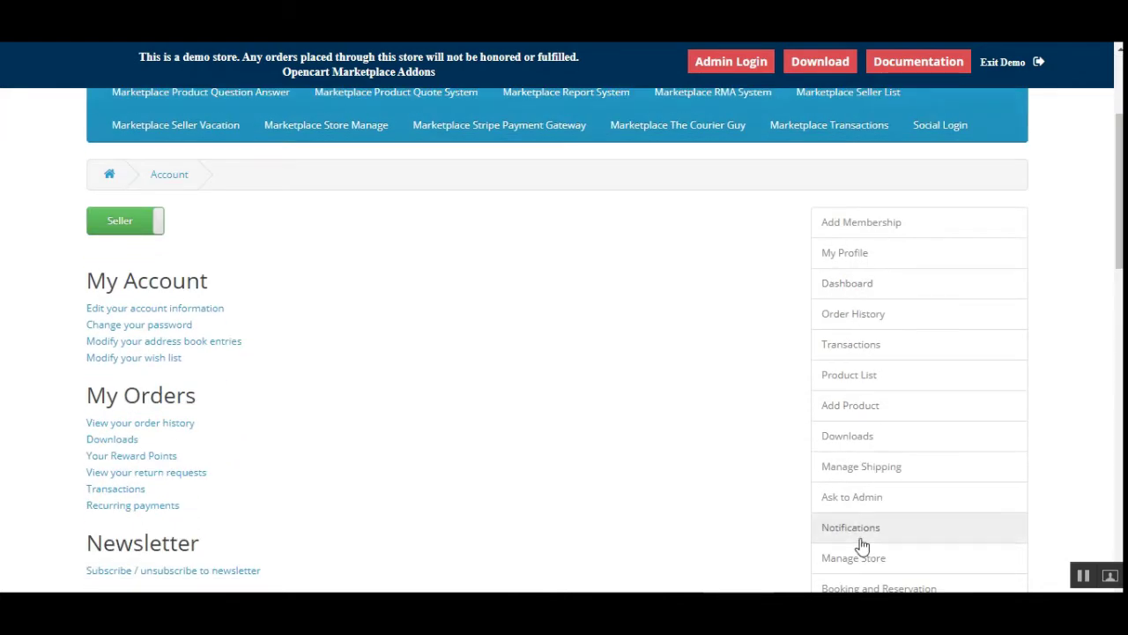
{"action": "scroll", "coordinate": [1093, 256], "scroll_direction": "down", "scroll_amount": 2}
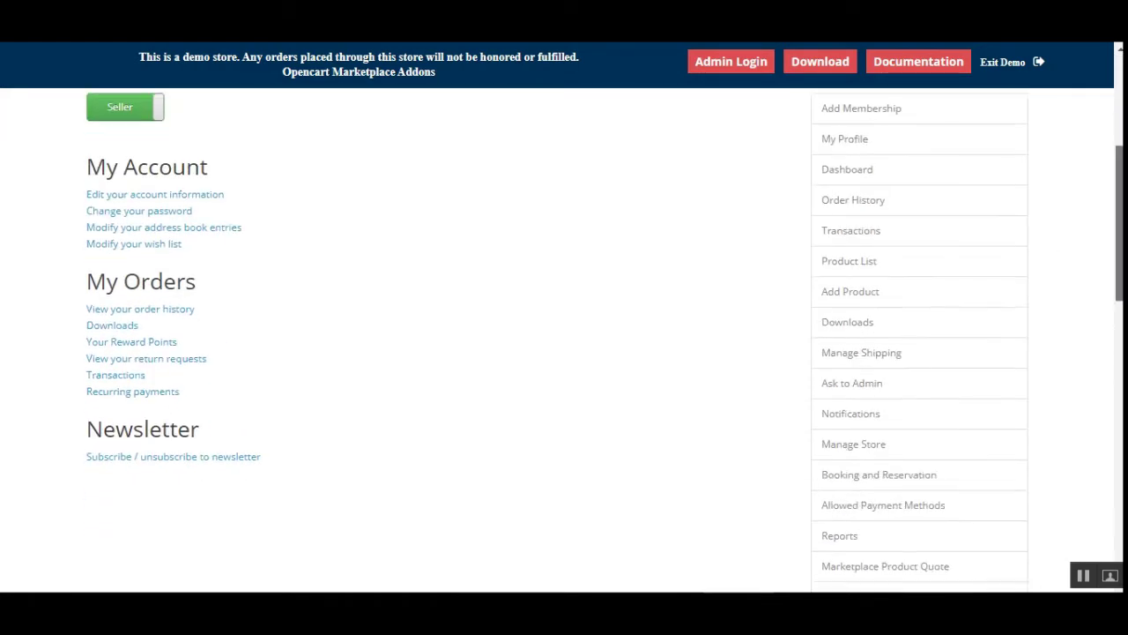
{"action": "scroll", "coordinate": [1121, 348], "scroll_direction": "down", "scroll_amount": 5}
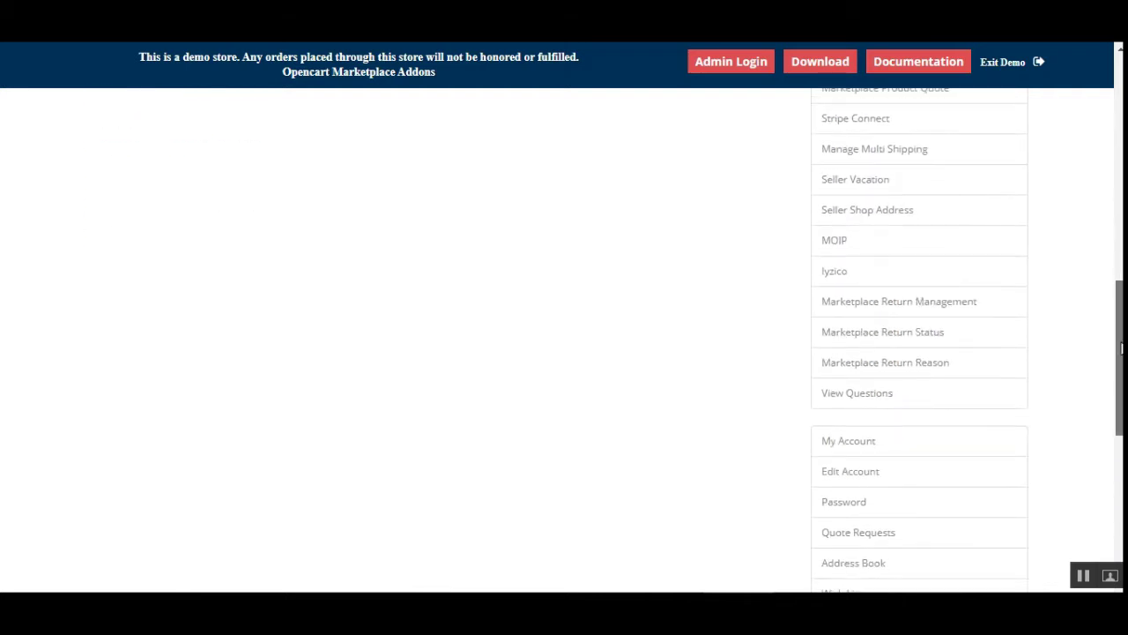
{"action": "scroll", "coordinate": [1122, 345], "scroll_direction": "up", "scroll_amount": 1}
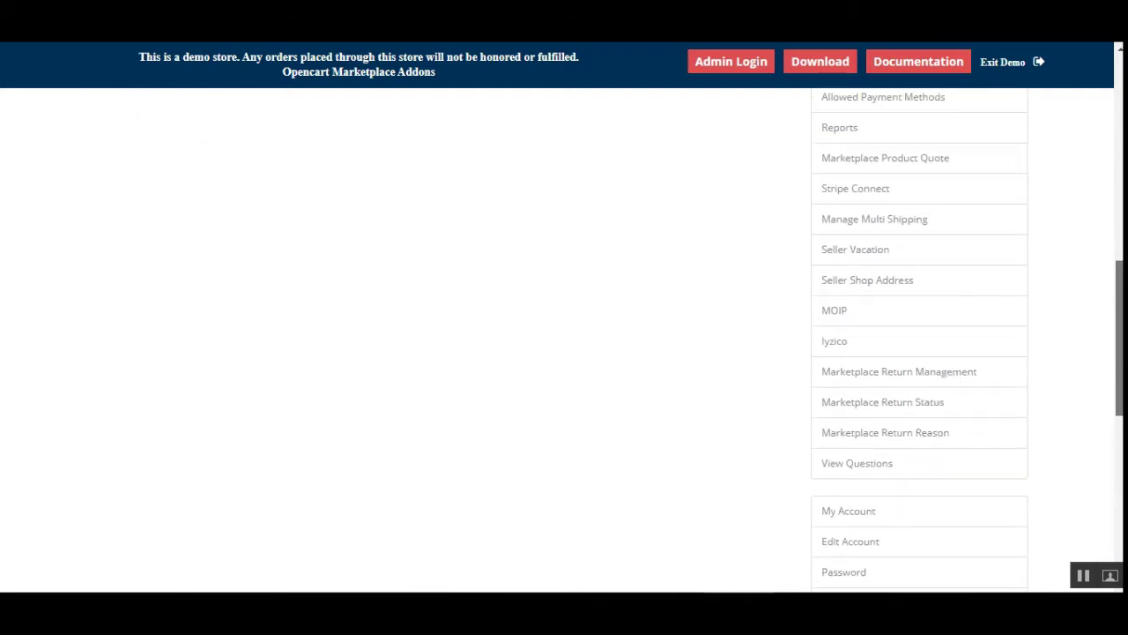
{"action": "scroll", "coordinate": [919, 341], "scroll_direction": "up", "scroll_amount": 1}
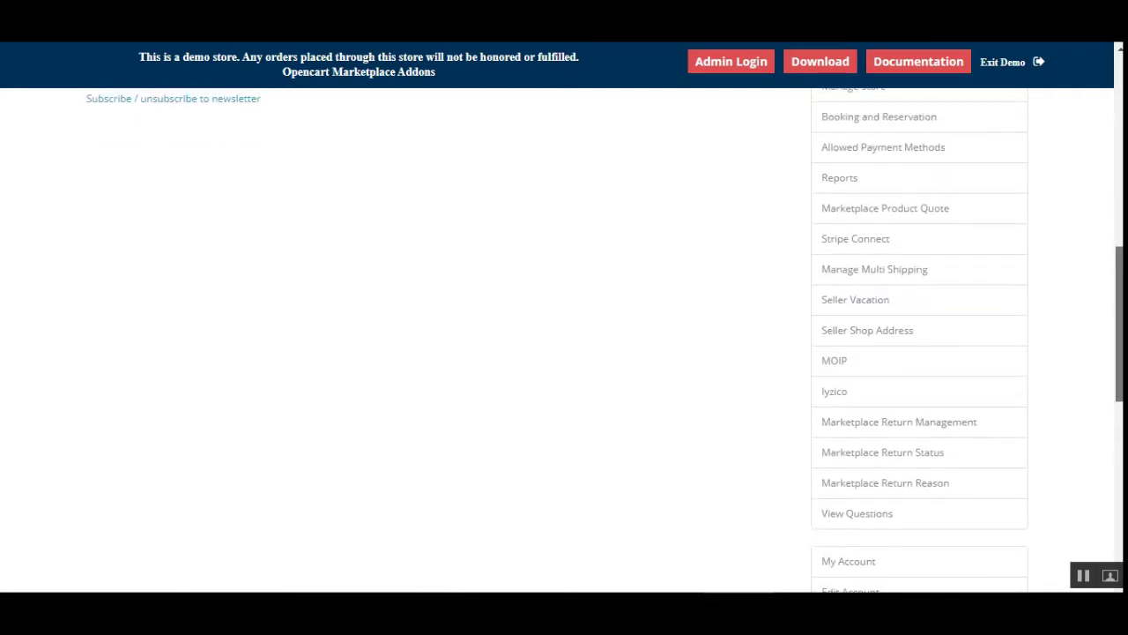
{"action": "scroll", "coordinate": [605, 336], "scroll_direction": "up", "scroll_amount": 1}
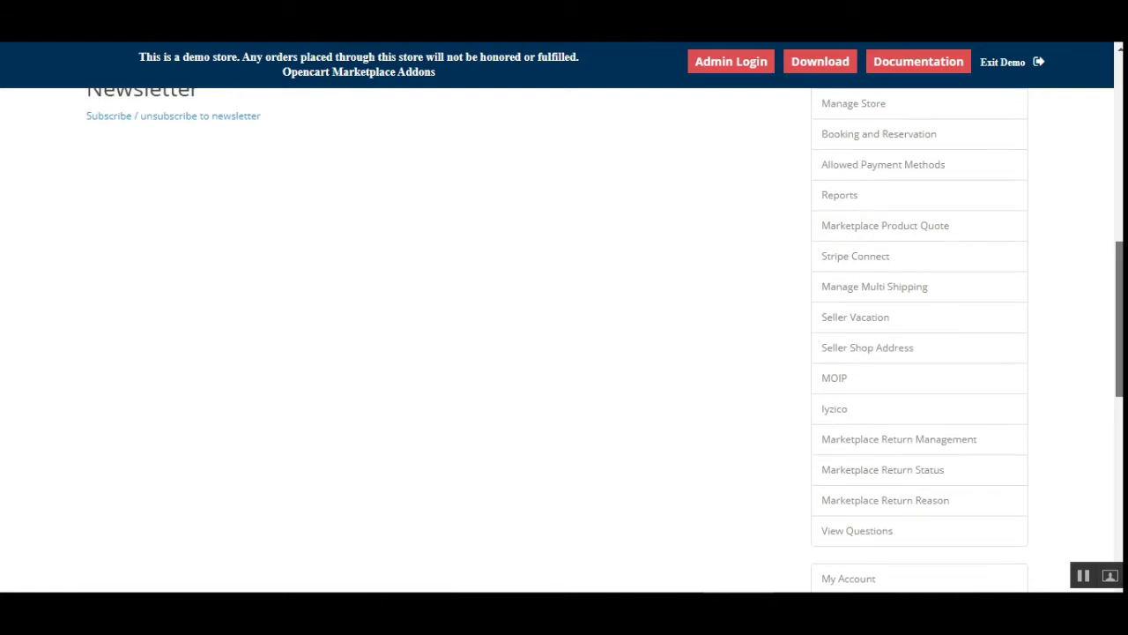
{"action": "left_click", "coordinate": [873, 417]}
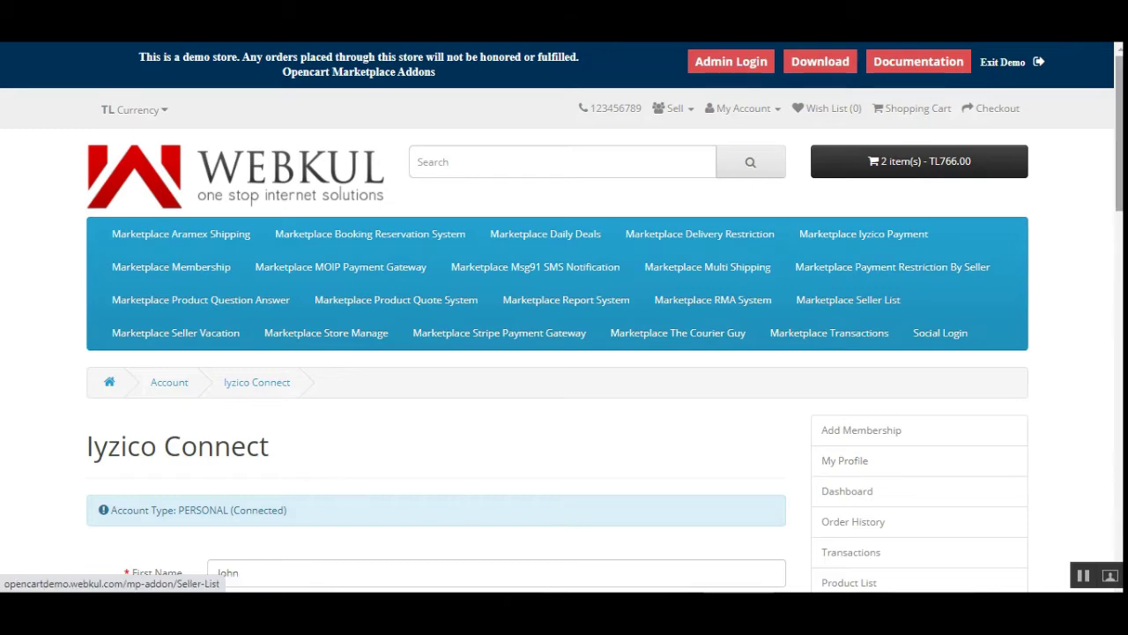
Scroll the Iyzico Connect page and highlight the connected PERSONAL account type
{"action": "scroll", "coordinate": [848, 300], "scroll_direction": "down", "scroll_amount": 2}
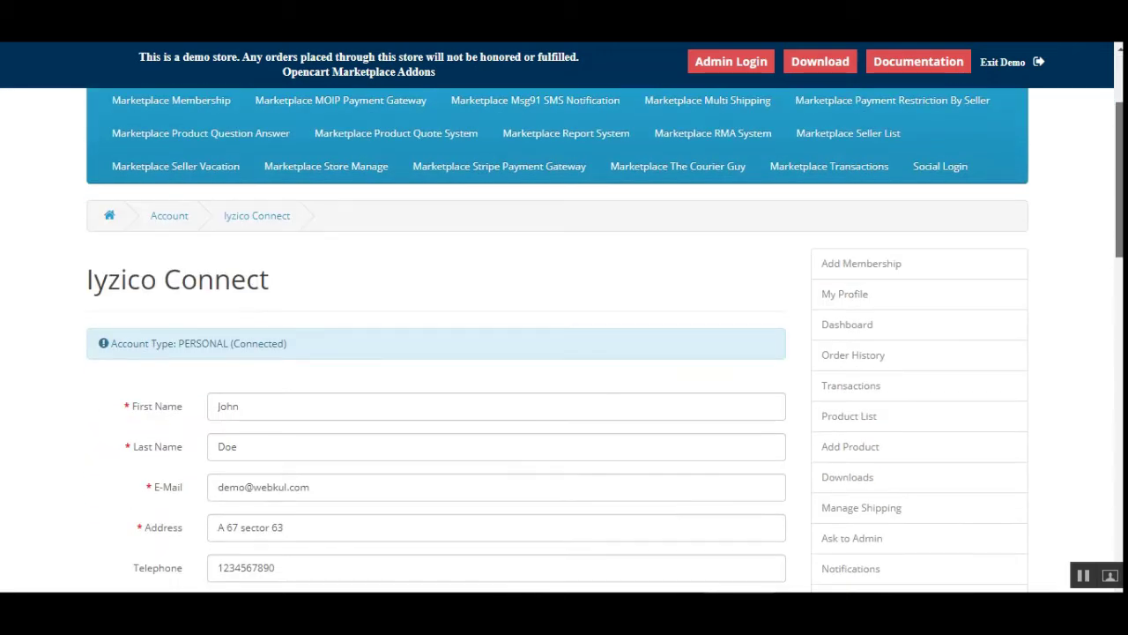
{"action": "scroll", "coordinate": [271, 247], "scroll_direction": "down", "scroll_amount": 2}
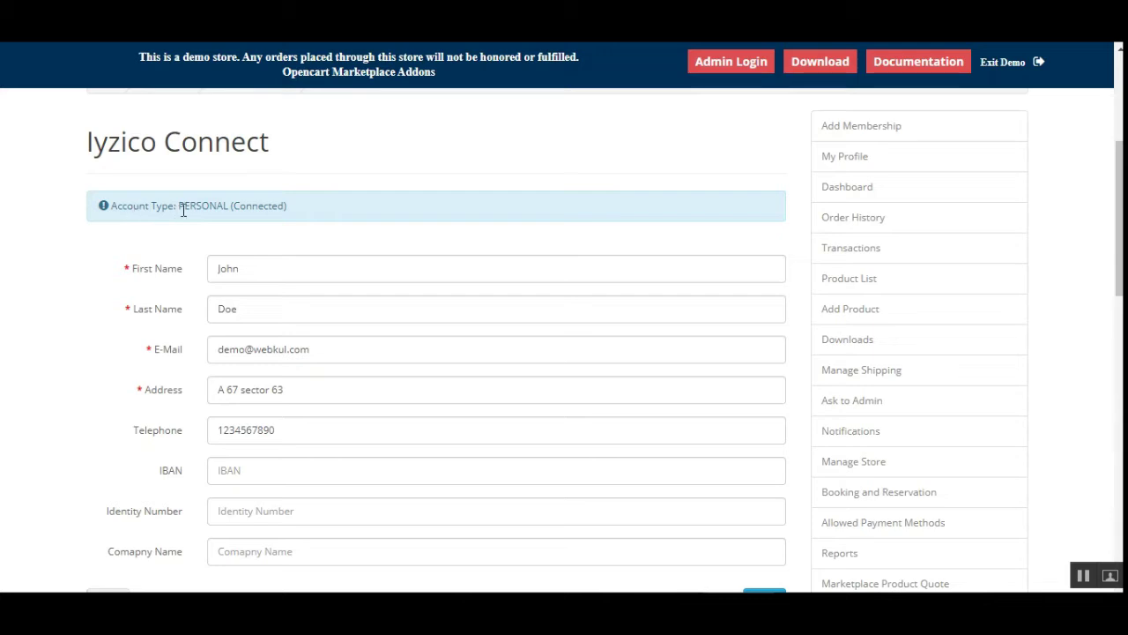
{"action": "left_click_drag", "start_coordinate": [180, 204], "coordinate": [214, 204]}
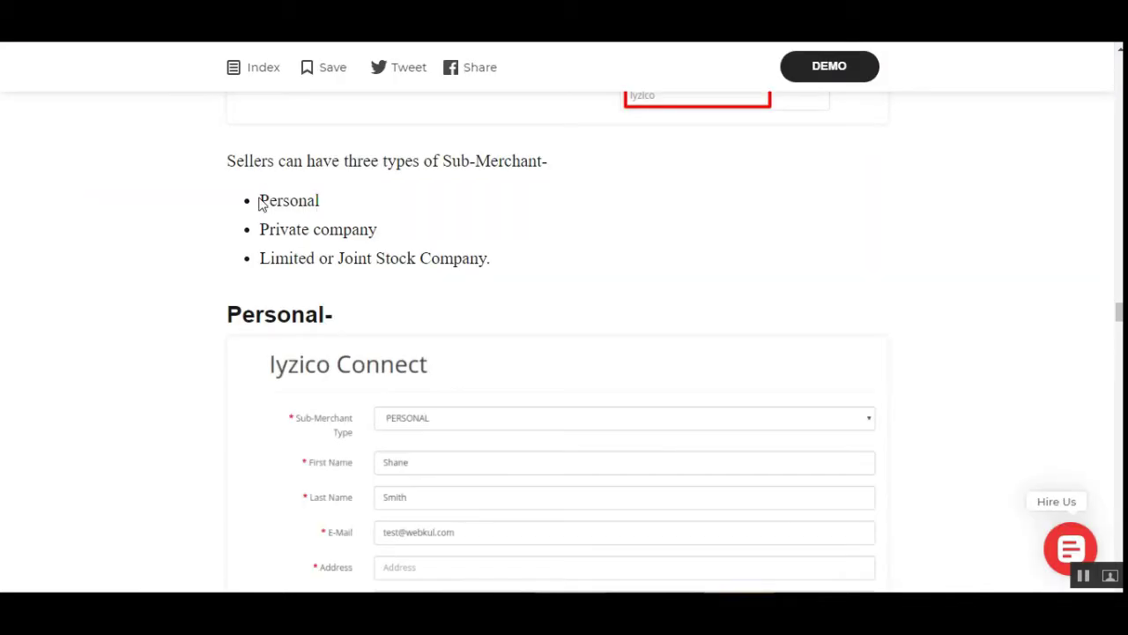
Highlight the Personal, Private company and Limited or Joint Stock Company sub-merchant types in the guide
{"action": "left_click_drag", "start_coordinate": [265, 199], "coordinate": [322, 203]}
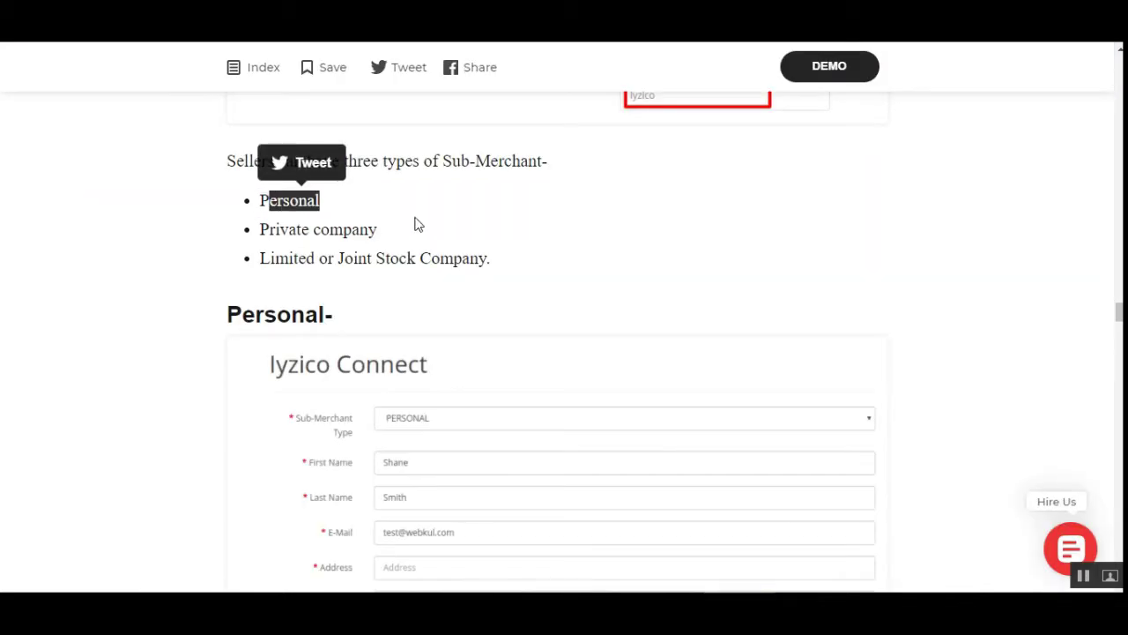
{"action": "left_click", "coordinate": [424, 187]}
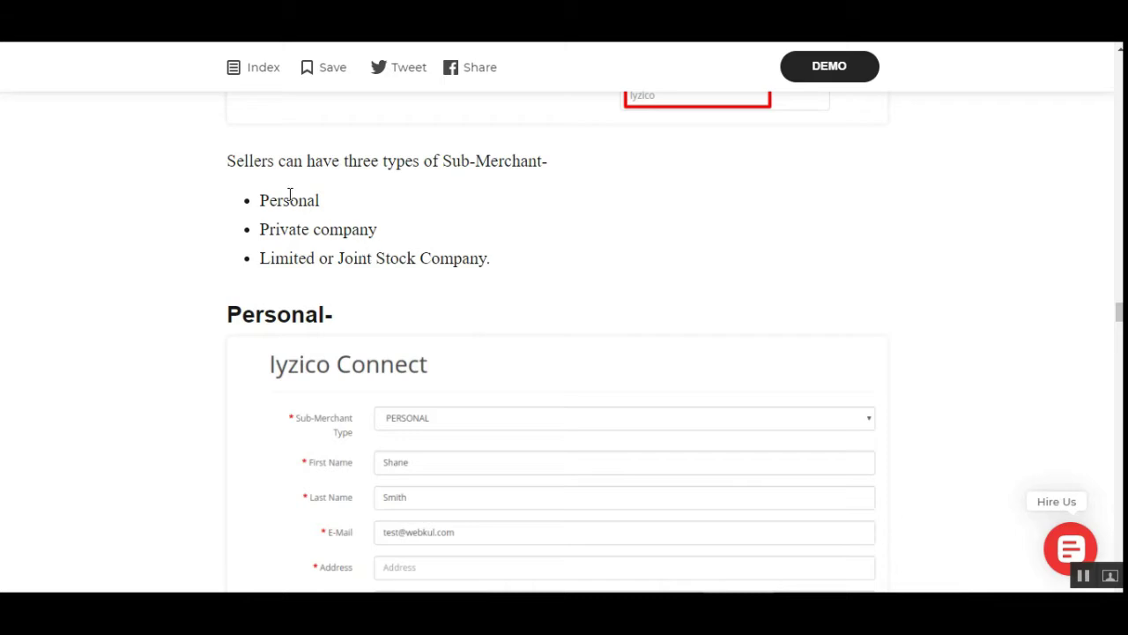
{"action": "left_click_drag", "start_coordinate": [267, 203], "coordinate": [343, 231]}
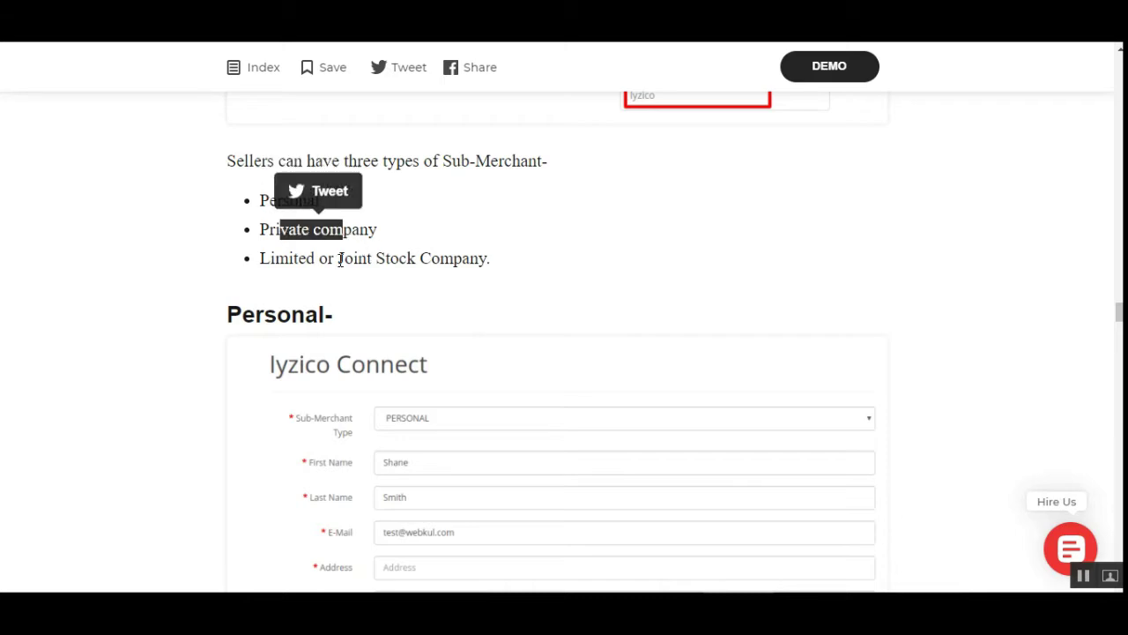
{"action": "left_click_drag", "start_coordinate": [279, 264], "coordinate": [461, 260]}
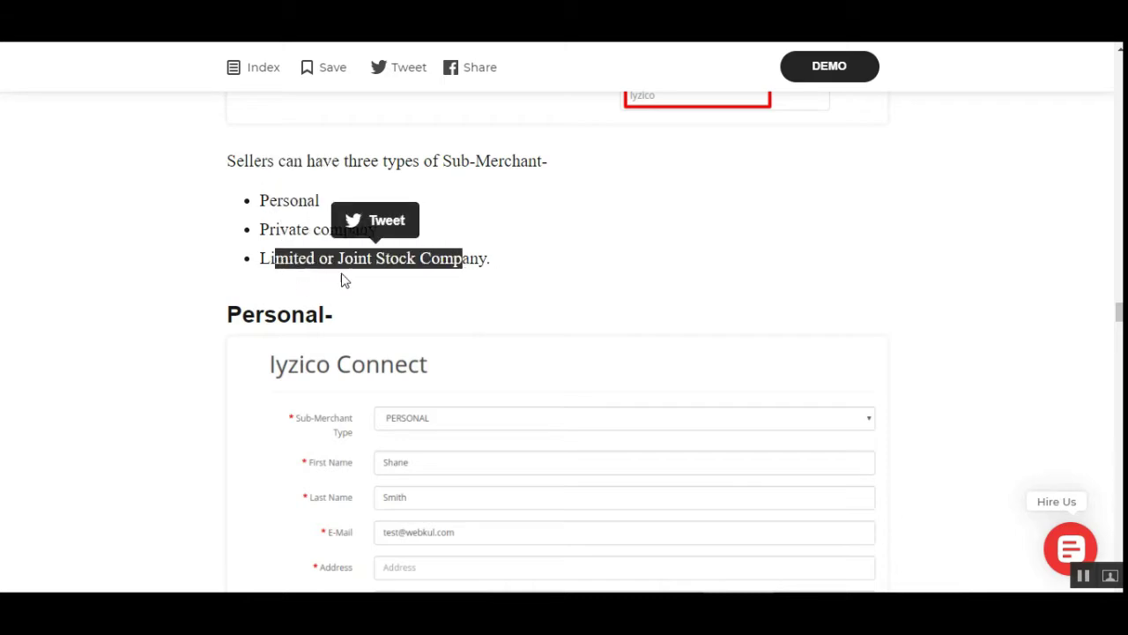
Scroll to the Personal Iyzico Connect form example with its Save button
{"action": "scroll", "coordinate": [643, 344], "scroll_direction": "down", "scroll_amount": 1}
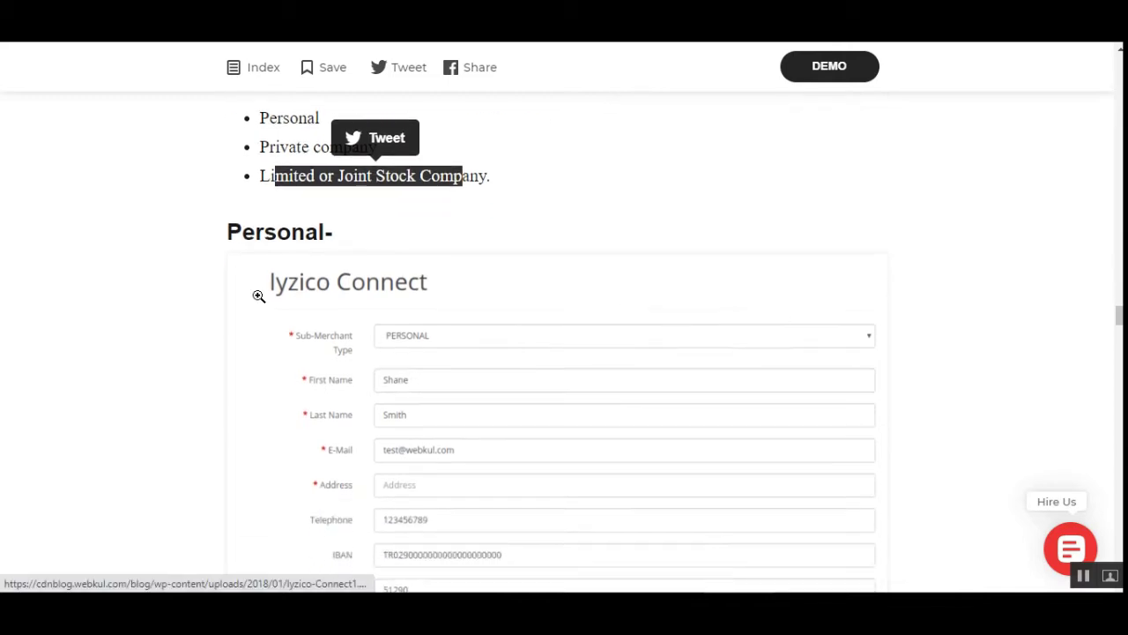
{"action": "scroll", "coordinate": [352, 282], "scroll_direction": "down", "scroll_amount": 2}
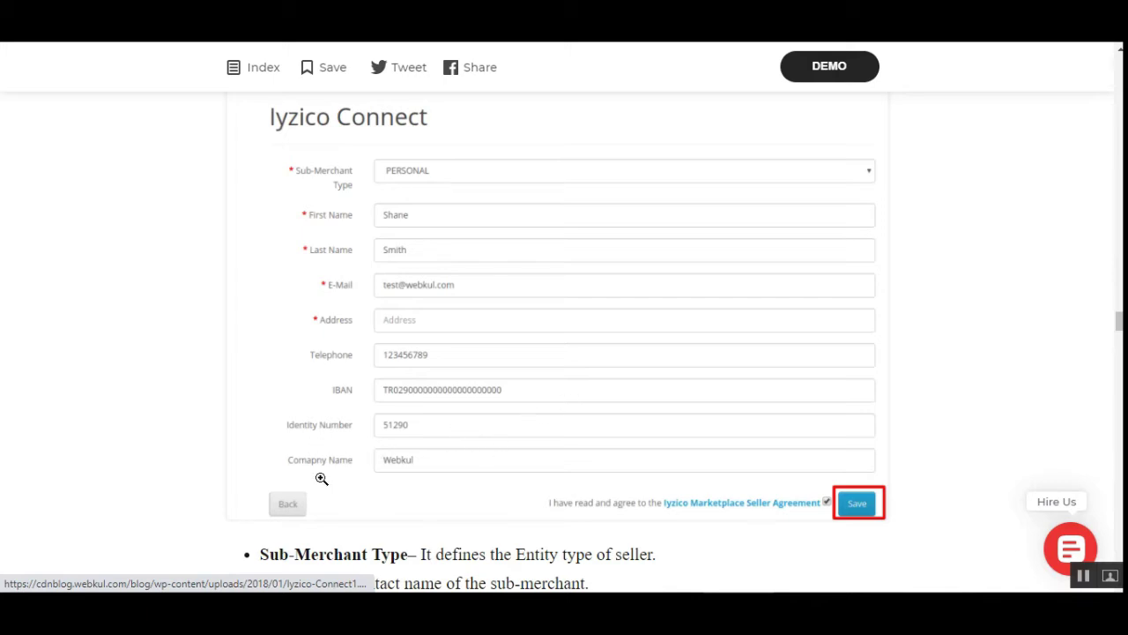
{"action": "scroll", "coordinate": [827, 470], "scroll_direction": "down", "scroll_amount": 1}
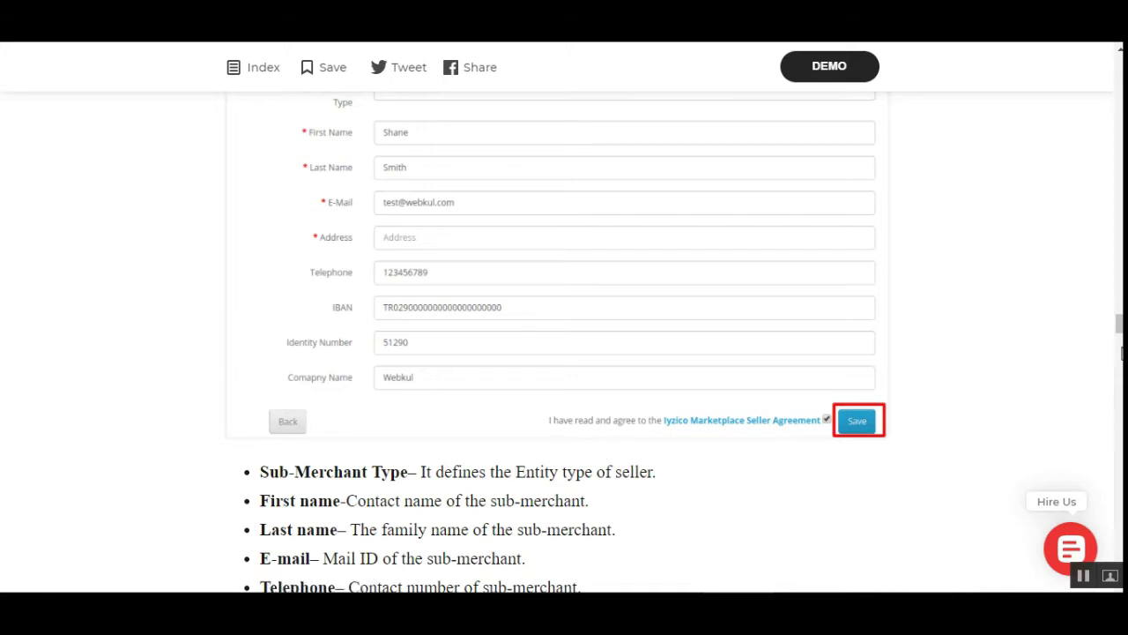
{"action": "scroll", "coordinate": [794, 454], "scroll_direction": "up", "scroll_amount": 1}
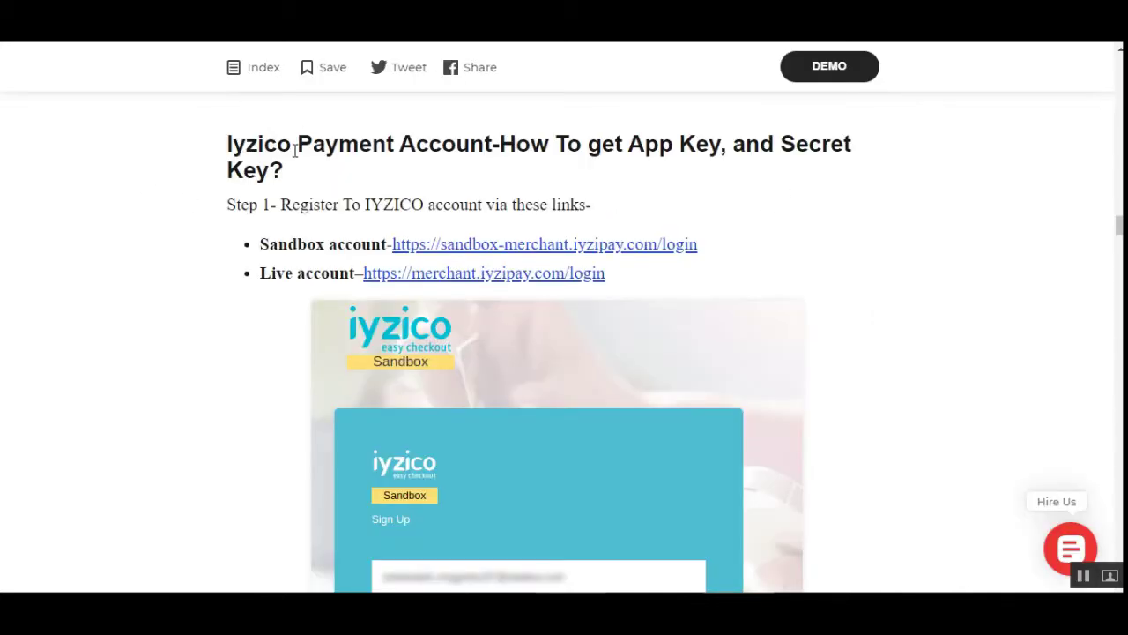
Highlight the App Key heading, the Step 1 registration sentence and the Sandbox and Live account labels
{"action": "left_click_drag", "start_coordinate": [554, 146], "coordinate": [710, 146]}
{"action": "left_click", "coordinate": [696, 141]}
{"action": "left_click_drag", "start_coordinate": [313, 202], "coordinate": [586, 204]}
{"action": "left_click", "coordinate": [654, 203]}
{"action": "left_click_drag", "start_coordinate": [280, 244], "coordinate": [374, 243]}
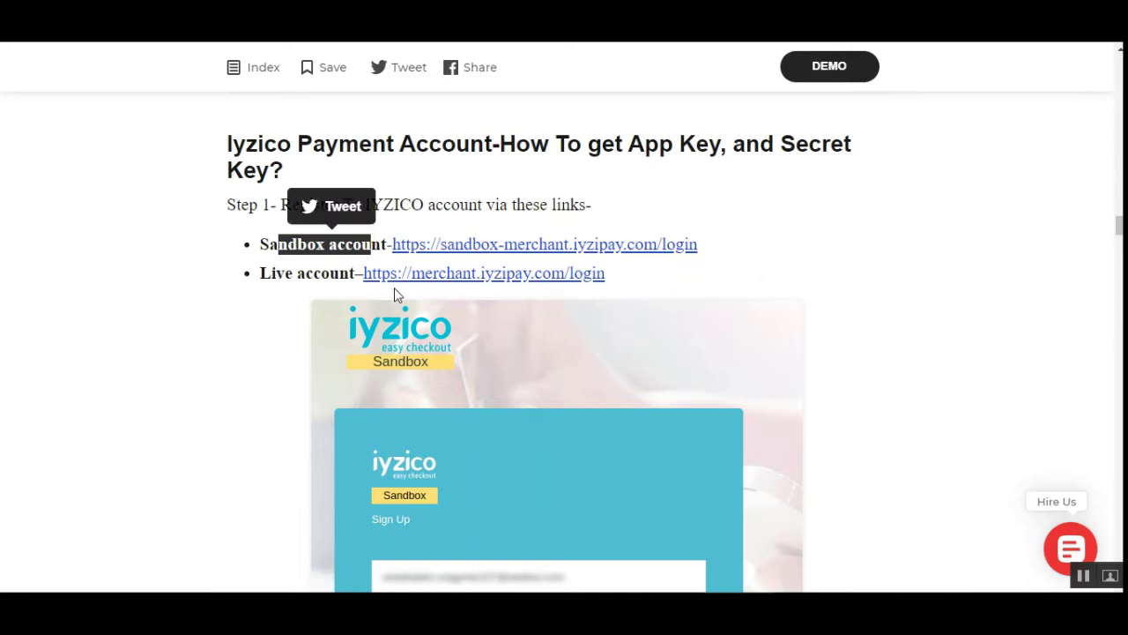
{"action": "left_click_drag", "start_coordinate": [269, 275], "coordinate": [341, 275]}
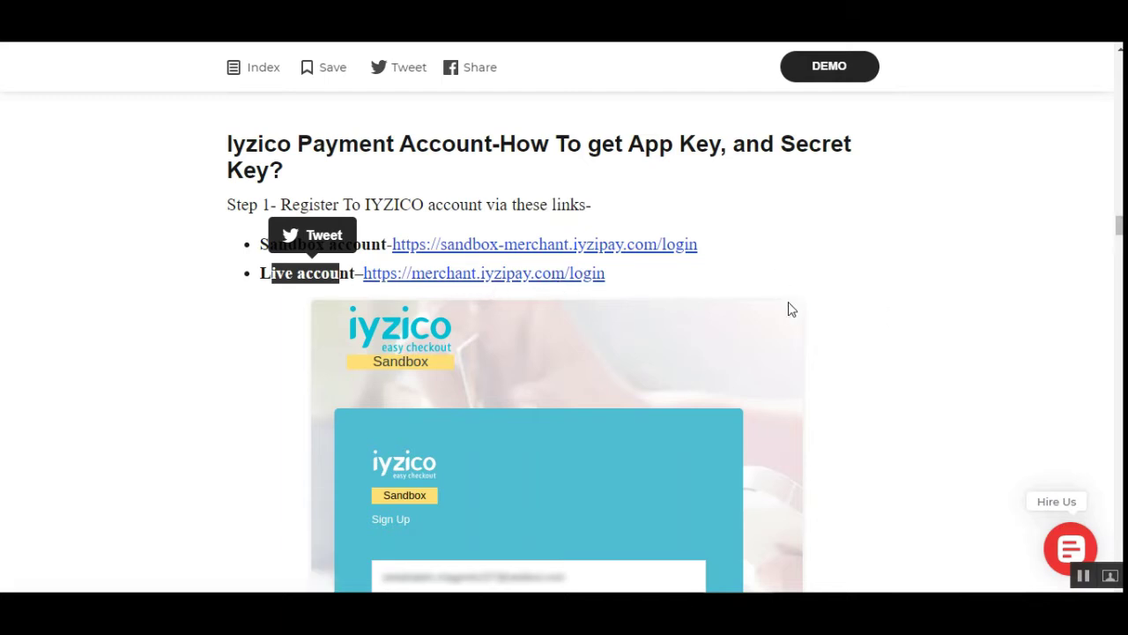
{"action": "left_click", "coordinate": [917, 312]}
Scroll past the sandbox sign-up and Settings screenshots to the 'Please Note' paragraph
{"action": "scroll", "coordinate": [468, 303], "scroll_direction": "down", "scroll_amount": 2}
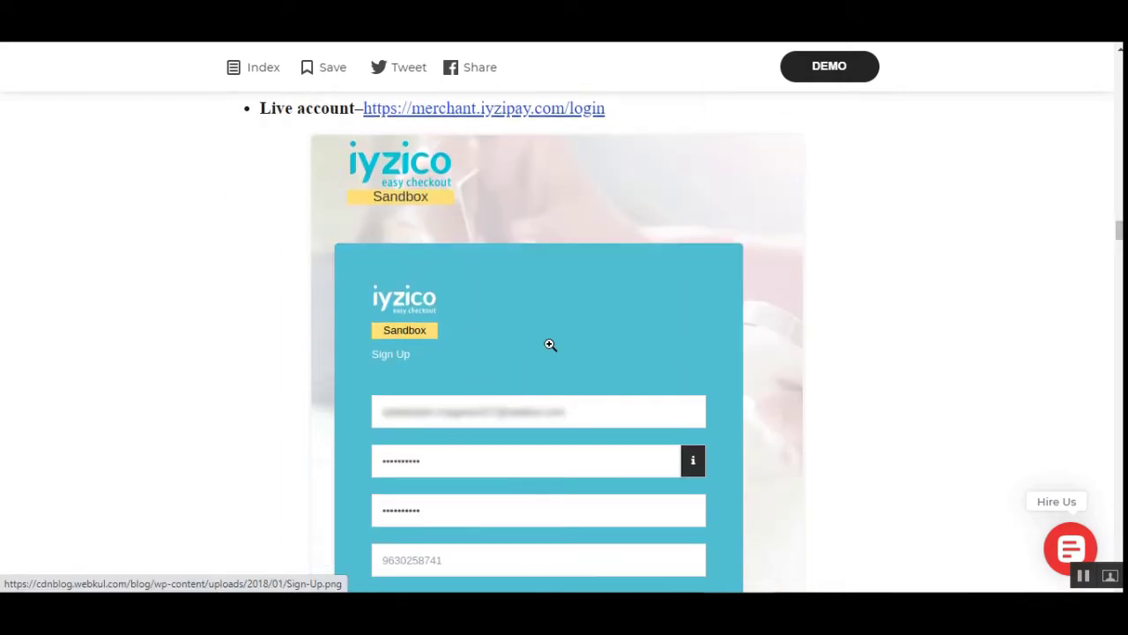
{"action": "scroll", "coordinate": [579, 461], "scroll_direction": "down", "scroll_amount": 1}
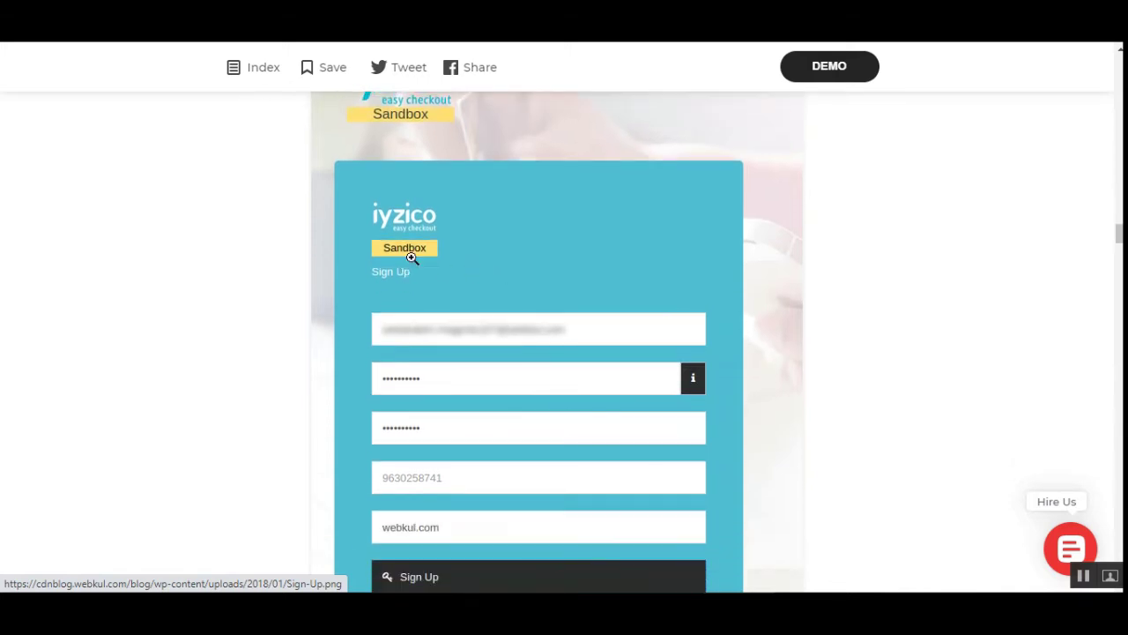
{"action": "scroll", "coordinate": [564, 308], "scroll_direction": "down", "scroll_amount": 3}
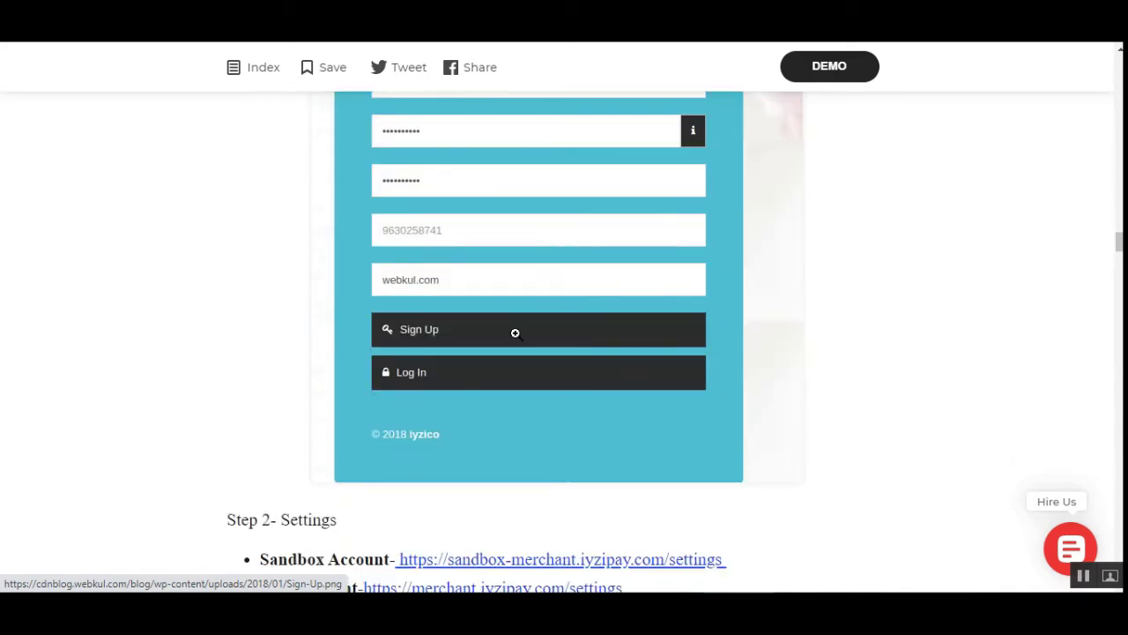
{"action": "scroll", "coordinate": [538, 344], "scroll_direction": "down", "scroll_amount": 3}
{"action": "scroll", "coordinate": [564, 352], "scroll_direction": "down", "scroll_amount": 3}
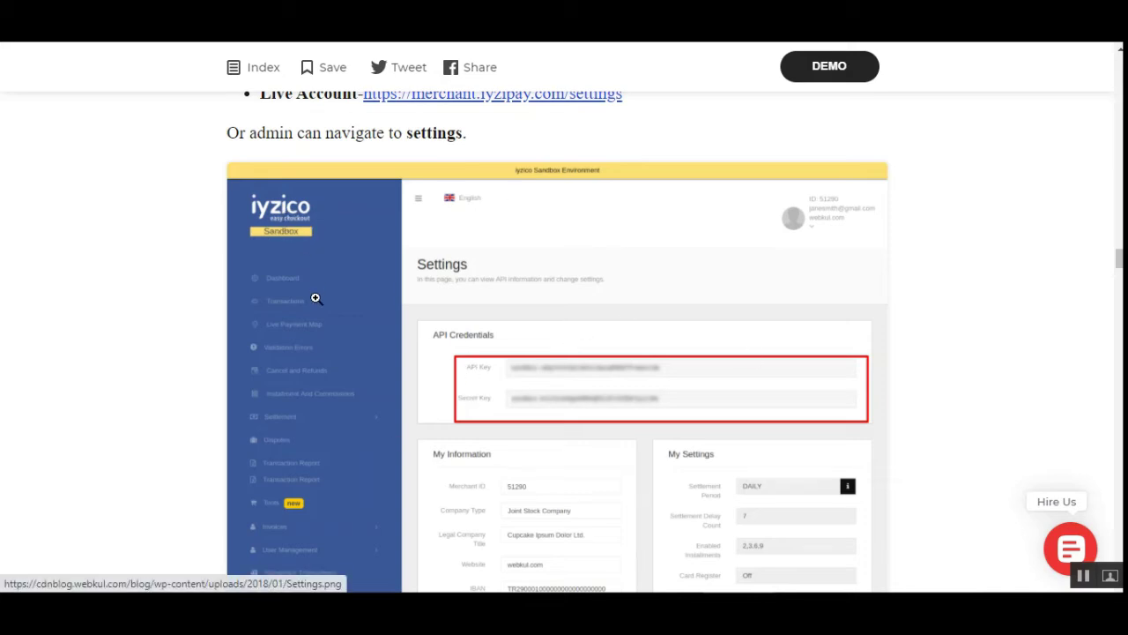
{"action": "scroll", "coordinate": [353, 513], "scroll_direction": "down", "scroll_amount": 2}
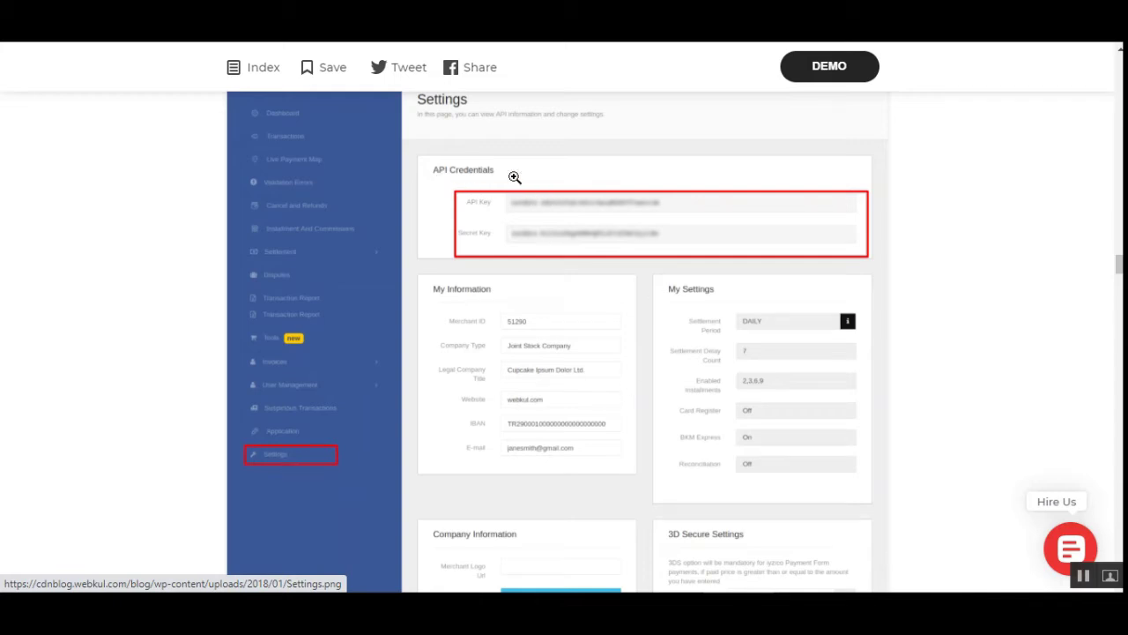
{"action": "scroll", "coordinate": [667, 396], "scroll_direction": "down", "scroll_amount": 3}
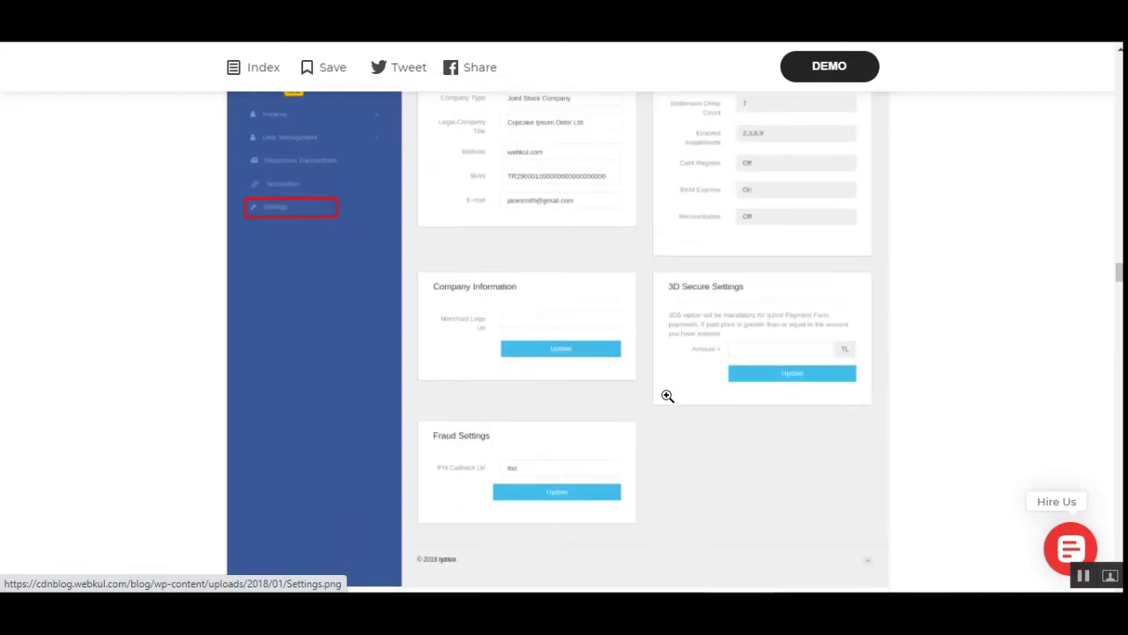
{"action": "scroll", "coordinate": [667, 396], "scroll_direction": "down", "scroll_amount": 2}
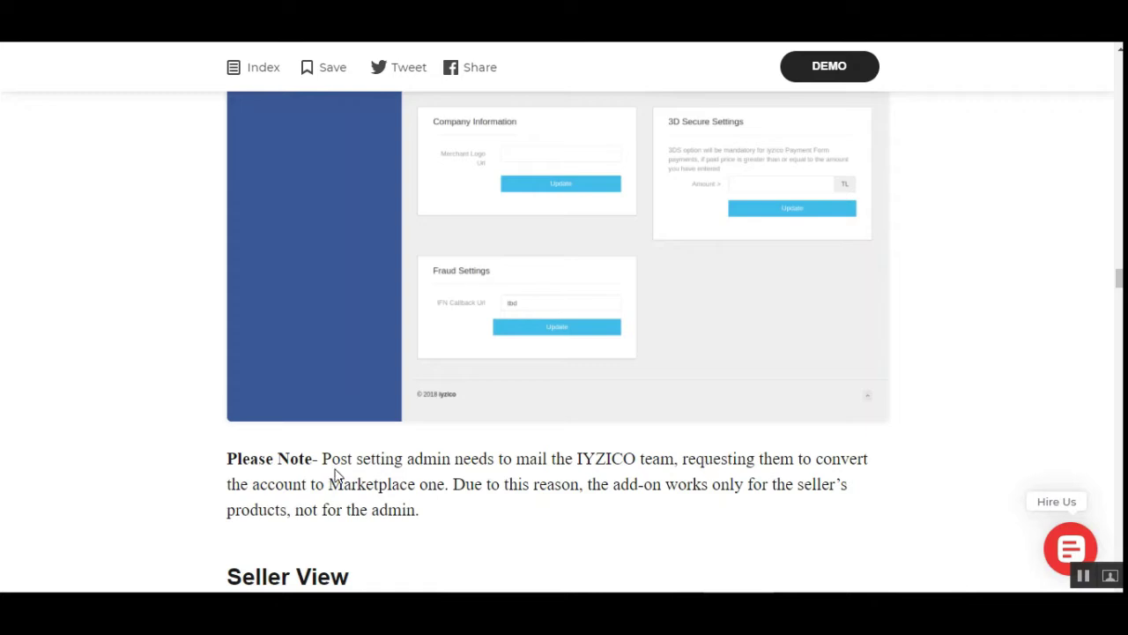
{"action": "left_click_drag", "start_coordinate": [325, 458], "coordinate": [454, 459]}
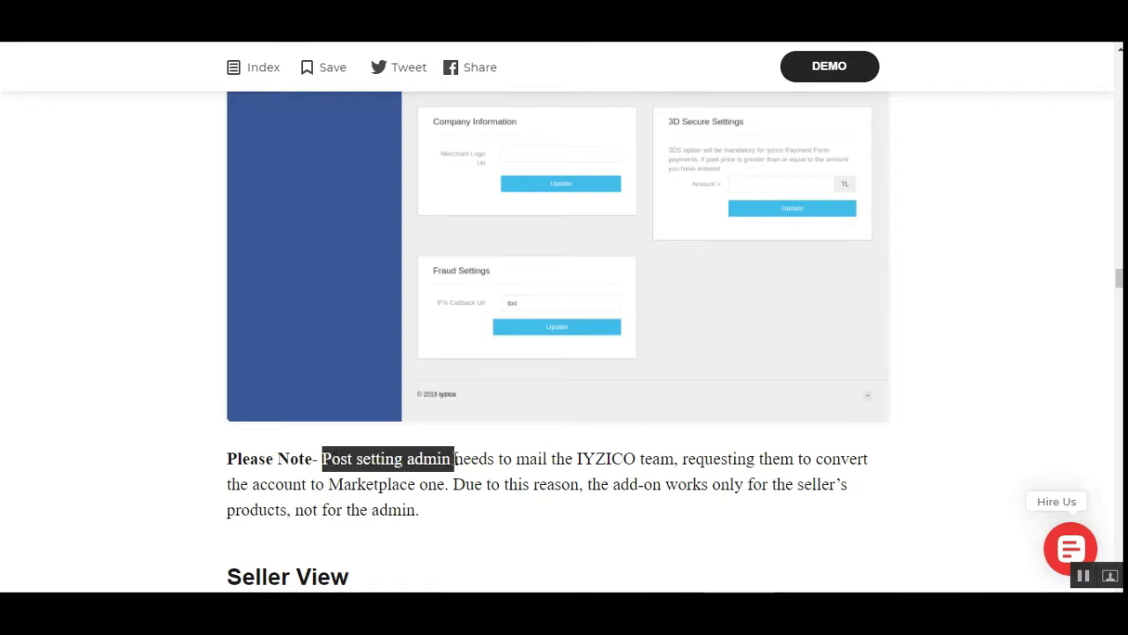
{"action": "left_click", "coordinate": [441, 468]}
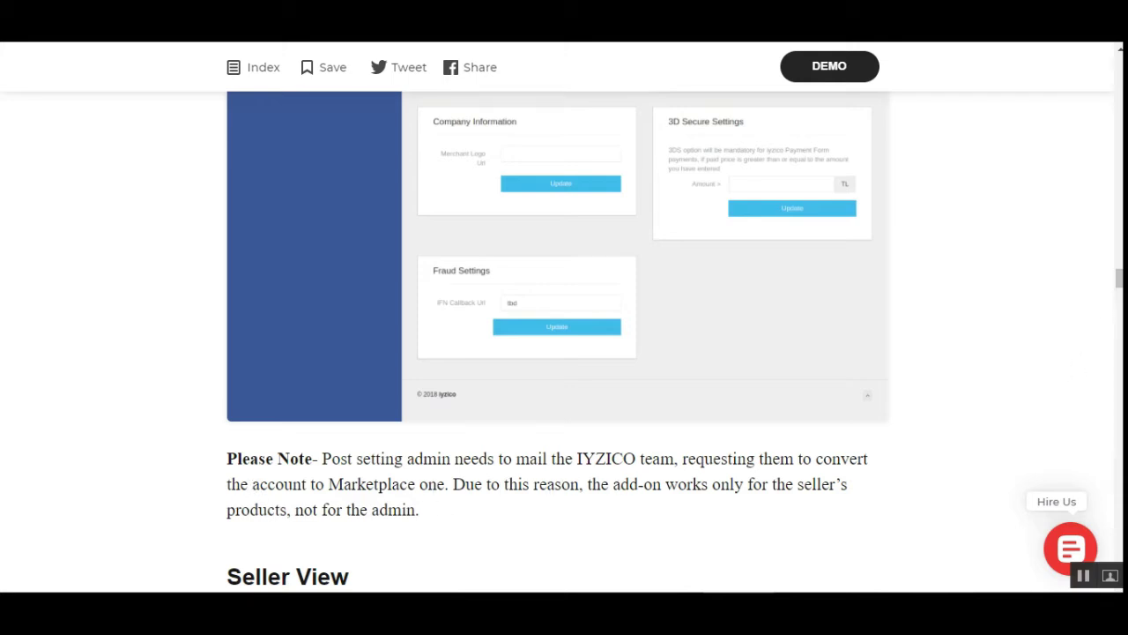
Move from Seller View back to the Personal form example and highlight the Sub-Merchant Type field
{"action": "scroll", "coordinate": [1006, 381], "scroll_direction": "down", "scroll_amount": 3}
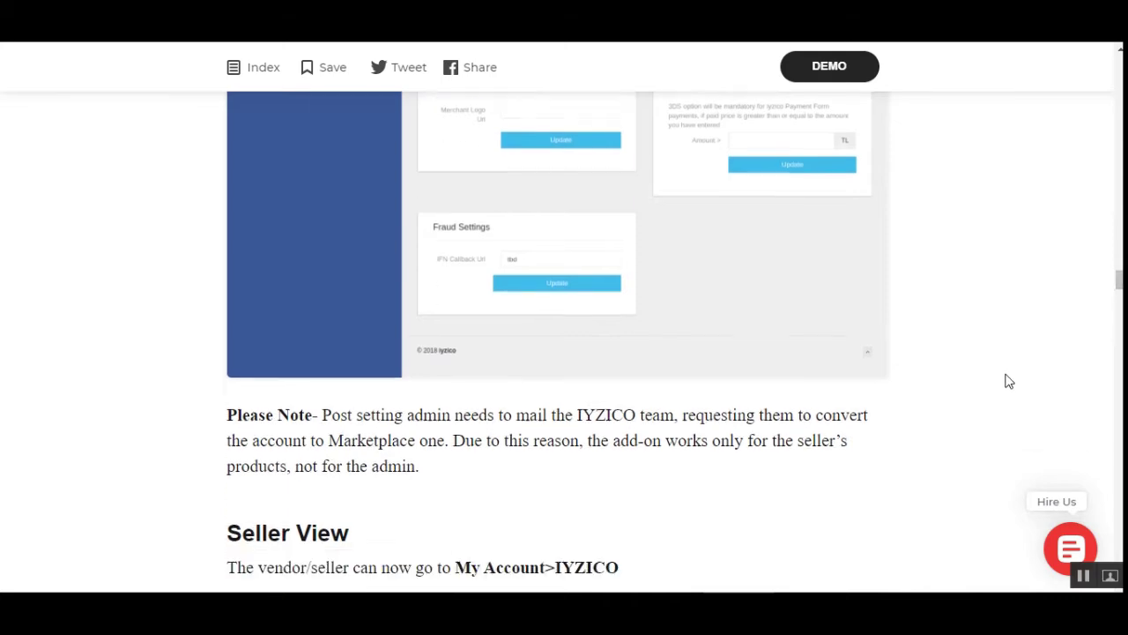
{"action": "scroll", "coordinate": [1022, 458], "scroll_direction": "up", "scroll_amount": 1}
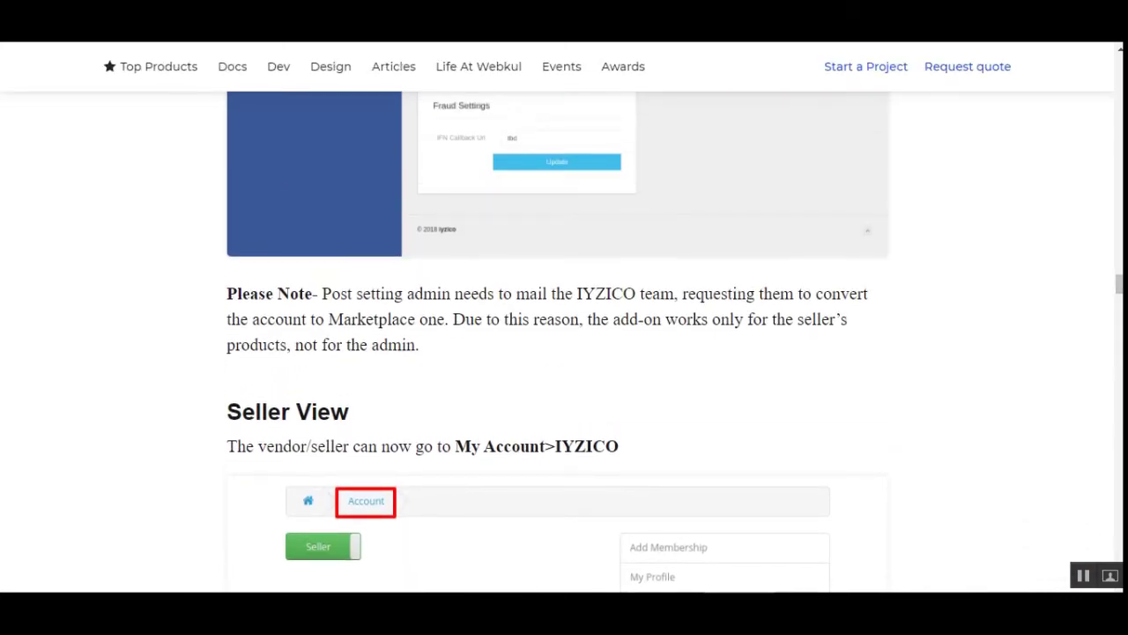
{"action": "left_click_drag", "start_coordinate": [1120, 290], "coordinate": [1119, 332]}
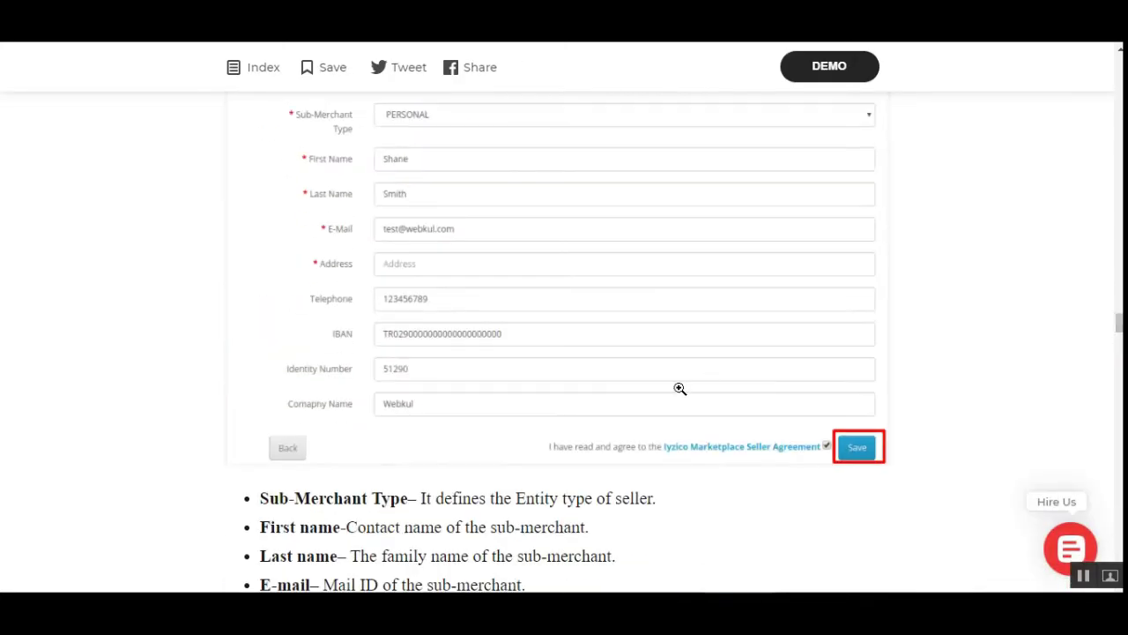
{"action": "scroll", "coordinate": [333, 243], "scroll_direction": "up", "scroll_amount": 3}
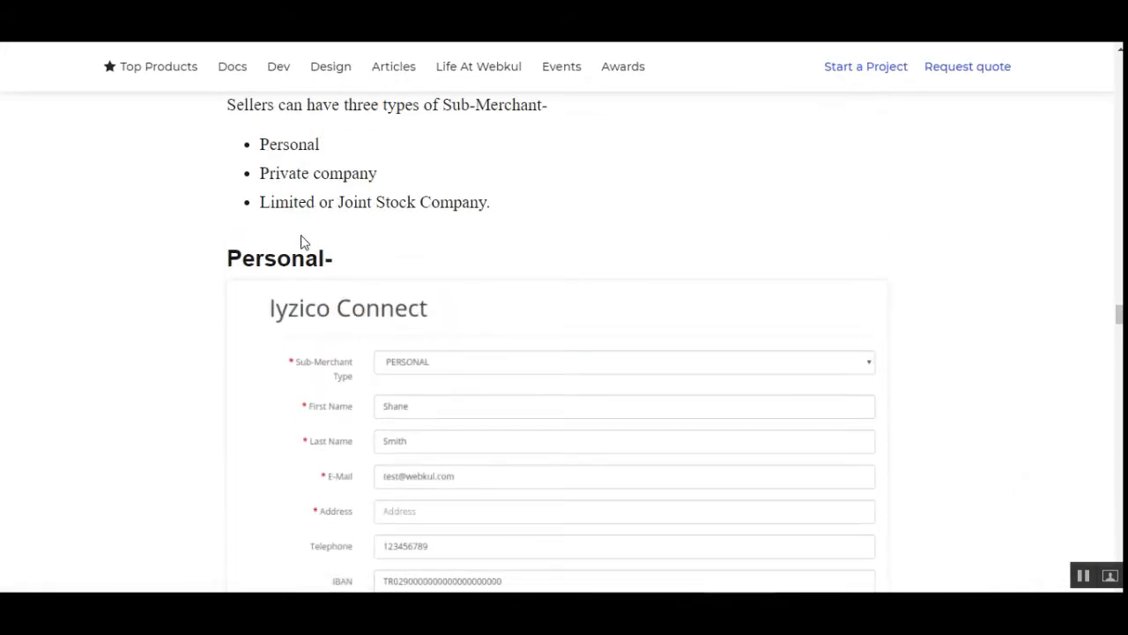
{"action": "scroll", "coordinate": [597, 443], "scroll_direction": "down", "scroll_amount": 6}
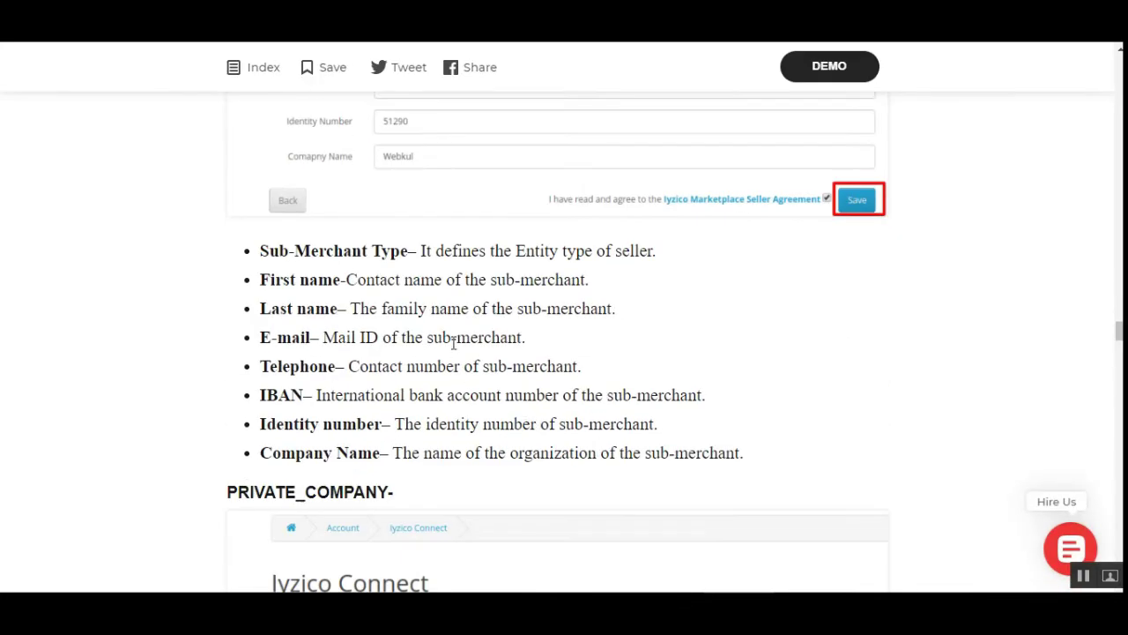
{"action": "left_click_drag", "start_coordinate": [261, 252], "coordinate": [400, 254]}
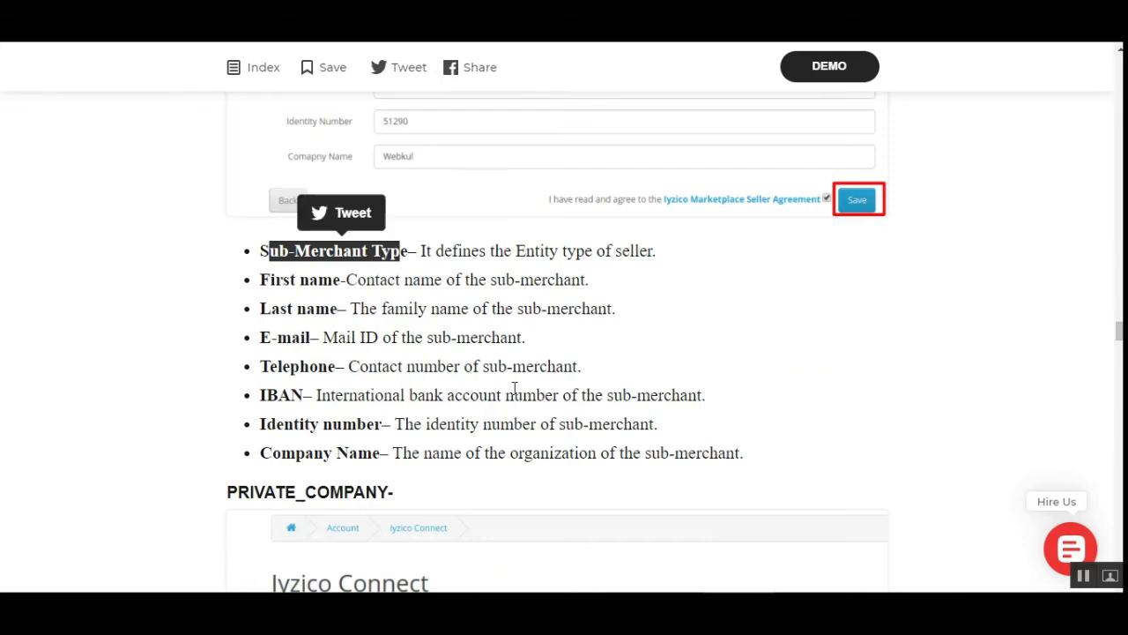
{"action": "scroll", "coordinate": [514, 386], "scroll_direction": "up", "scroll_amount": 4}
{"action": "scroll", "coordinate": [514, 380], "scroll_direction": "down", "scroll_amount": 2}
{"action": "scroll", "coordinate": [514, 380], "scroll_direction": "up", "scroll_amount": 4}
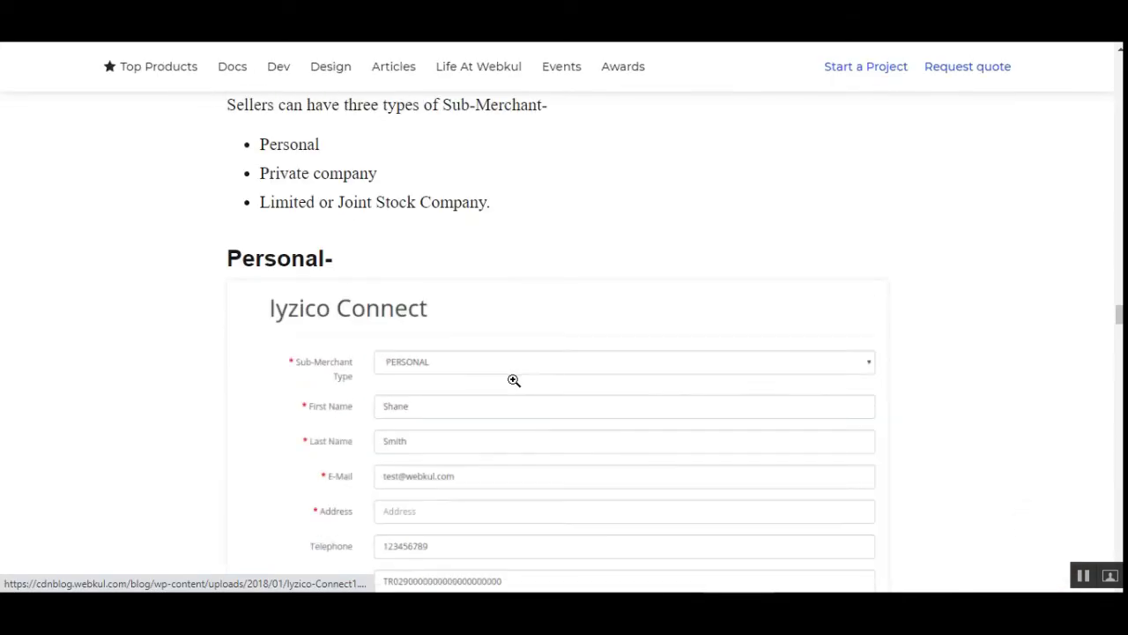
{"action": "scroll", "coordinate": [617, 459], "scroll_direction": "down", "scroll_amount": 4}
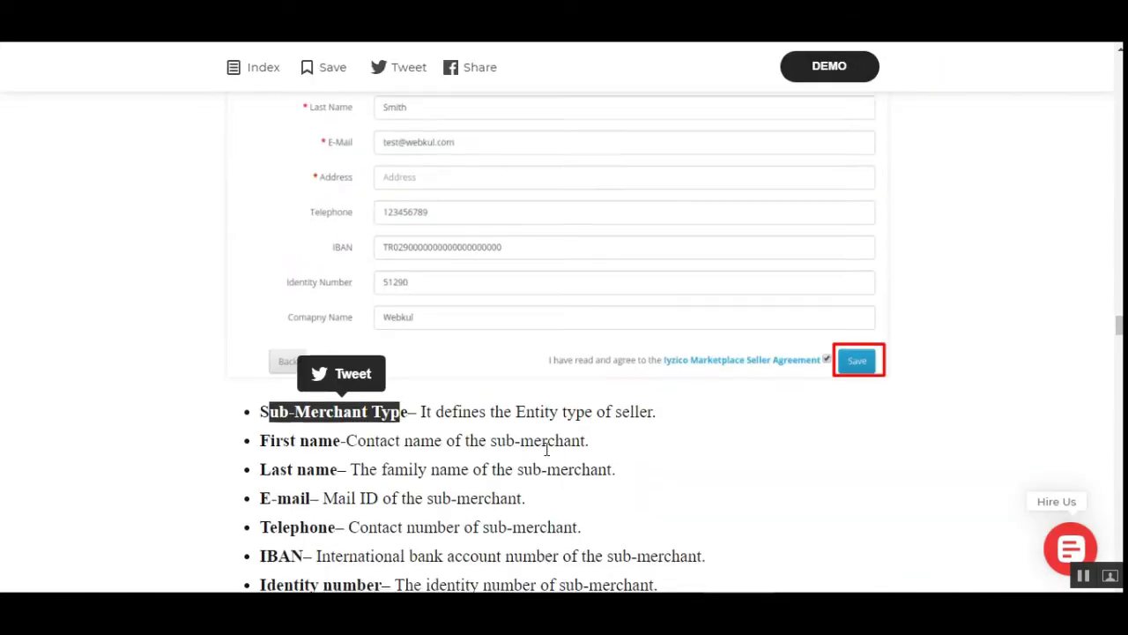
{"action": "scroll", "coordinate": [547, 441], "scroll_direction": "down", "scroll_amount": 1}
Highlight the First name field description and scroll on to the PRIVATE_COMPANY form example
{"action": "left_click", "coordinate": [625, 338]}
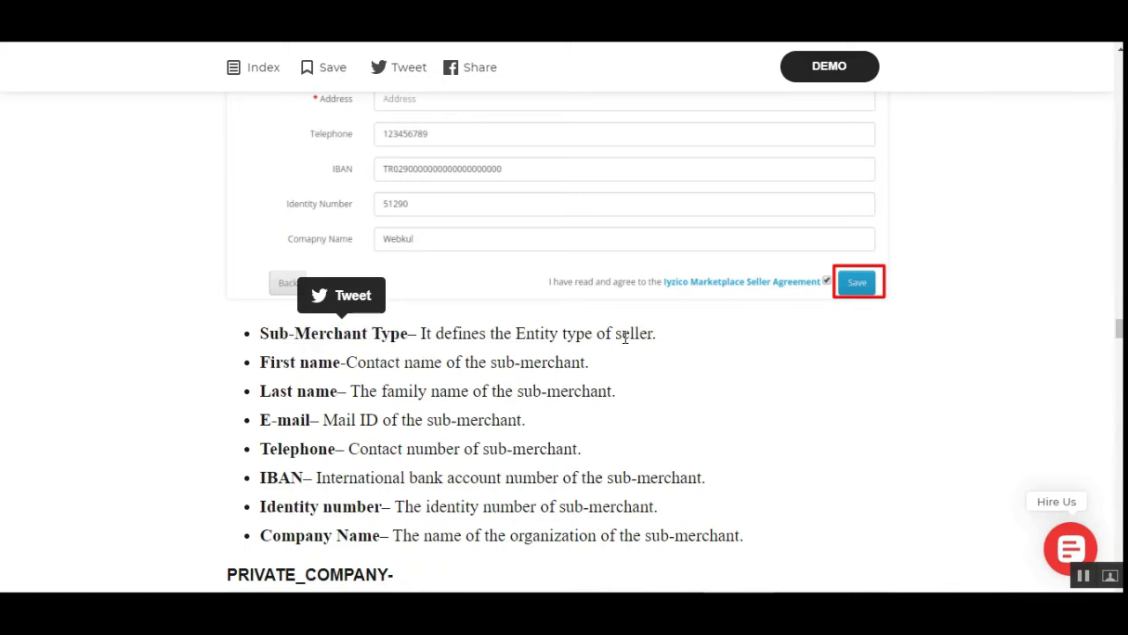
{"action": "left_click_drag", "start_coordinate": [368, 362], "coordinate": [575, 363]}
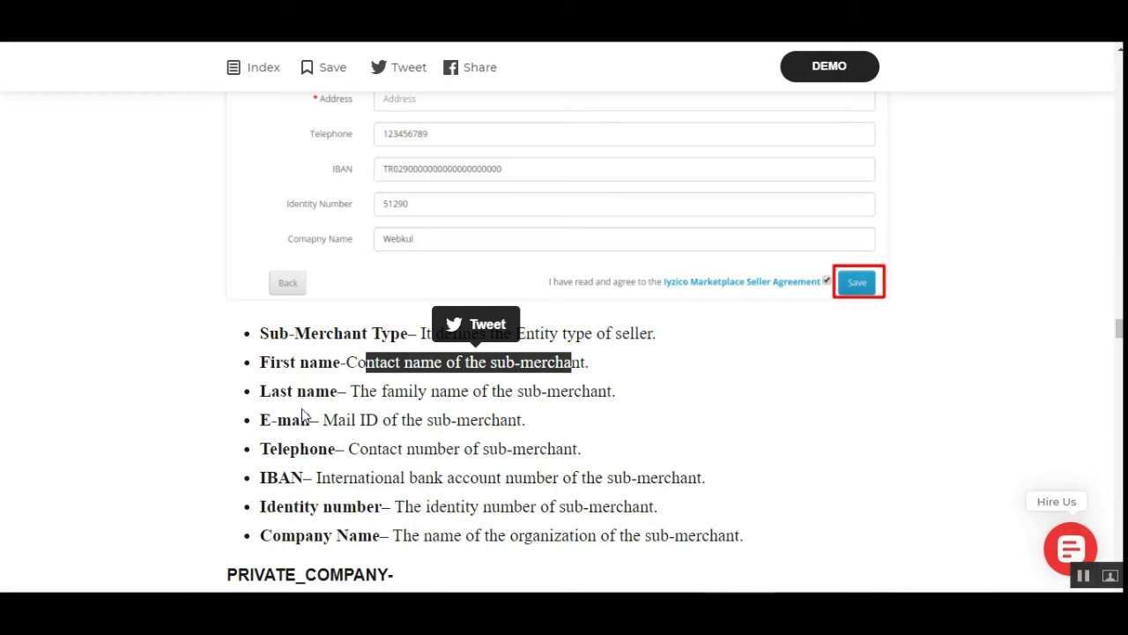
{"action": "scroll", "coordinate": [555, 438], "scroll_direction": "down", "scroll_amount": 1}
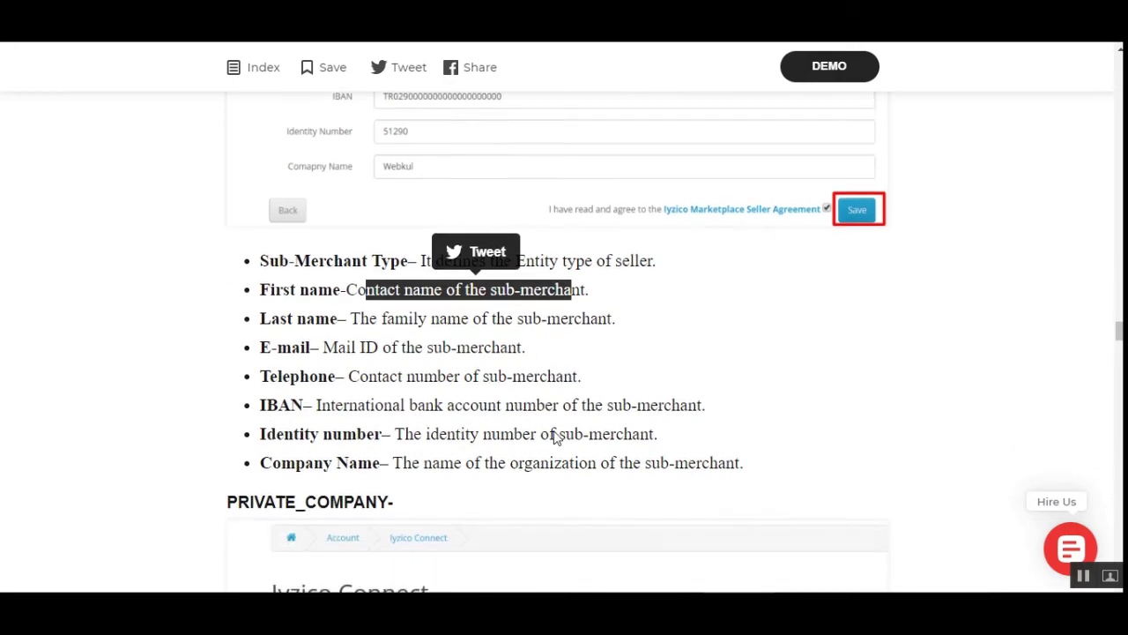
{"action": "left_click_drag", "start_coordinate": [443, 338], "coordinate": [502, 341]}
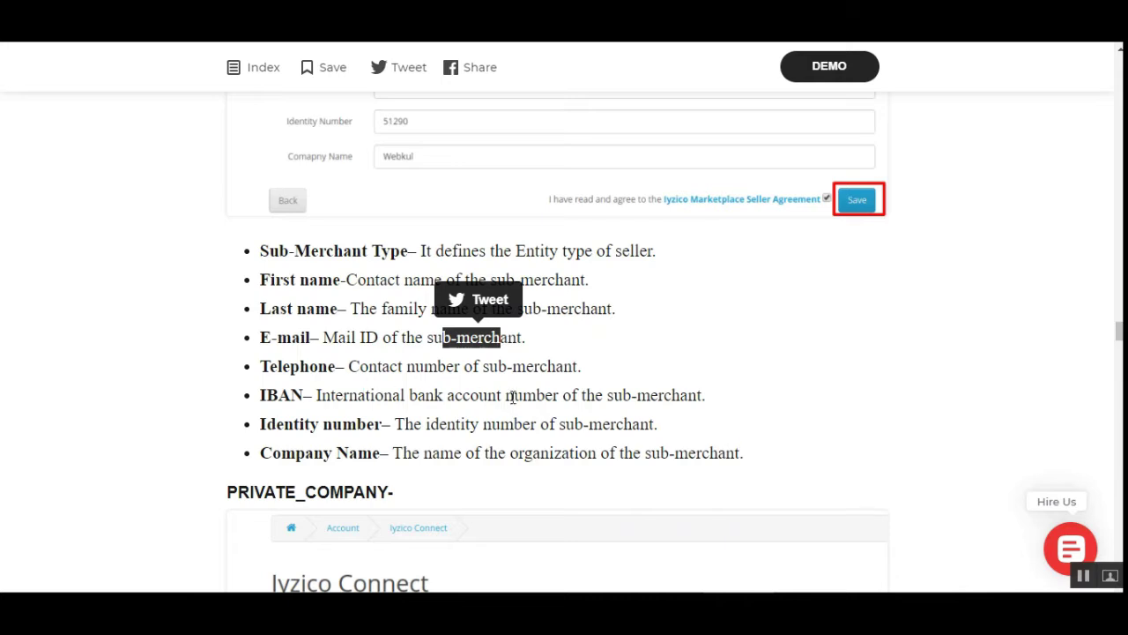
{"action": "scroll", "coordinate": [513, 398], "scroll_direction": "down", "scroll_amount": 2}
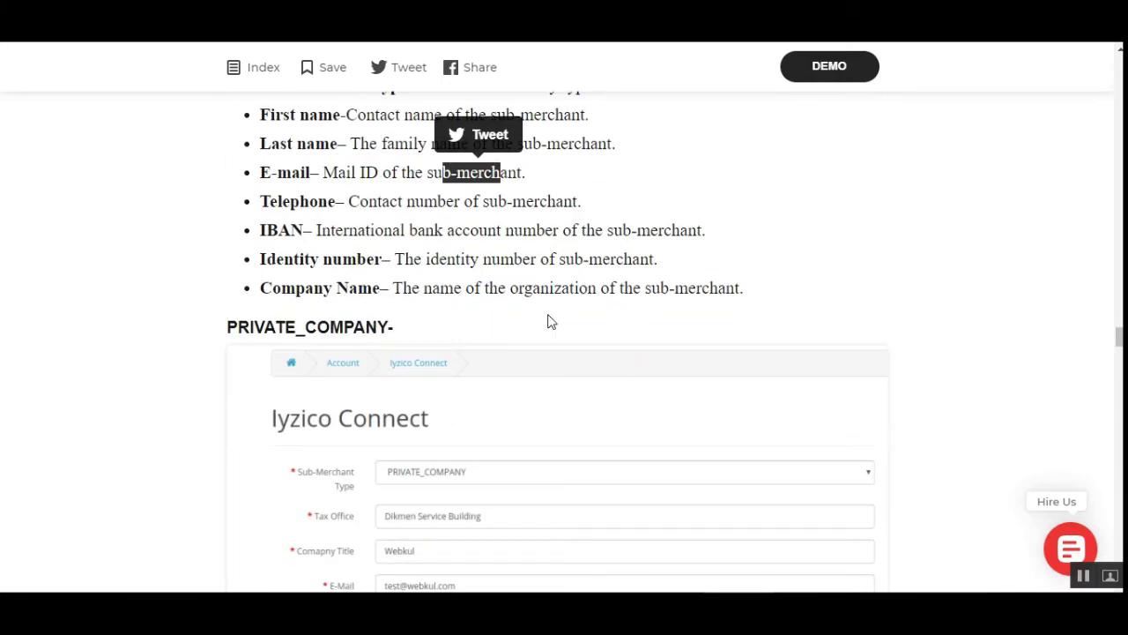
{"action": "scroll", "coordinate": [548, 321], "scroll_direction": "down", "scroll_amount": 2}
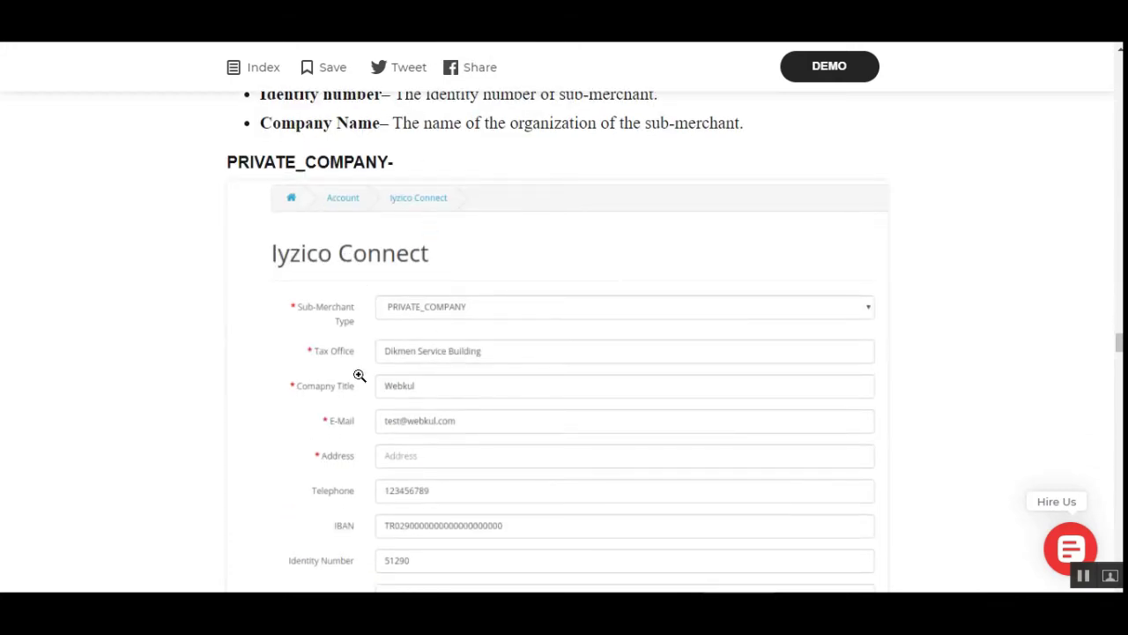
{"action": "scroll", "coordinate": [360, 376], "scroll_direction": "down", "scroll_amount": 2}
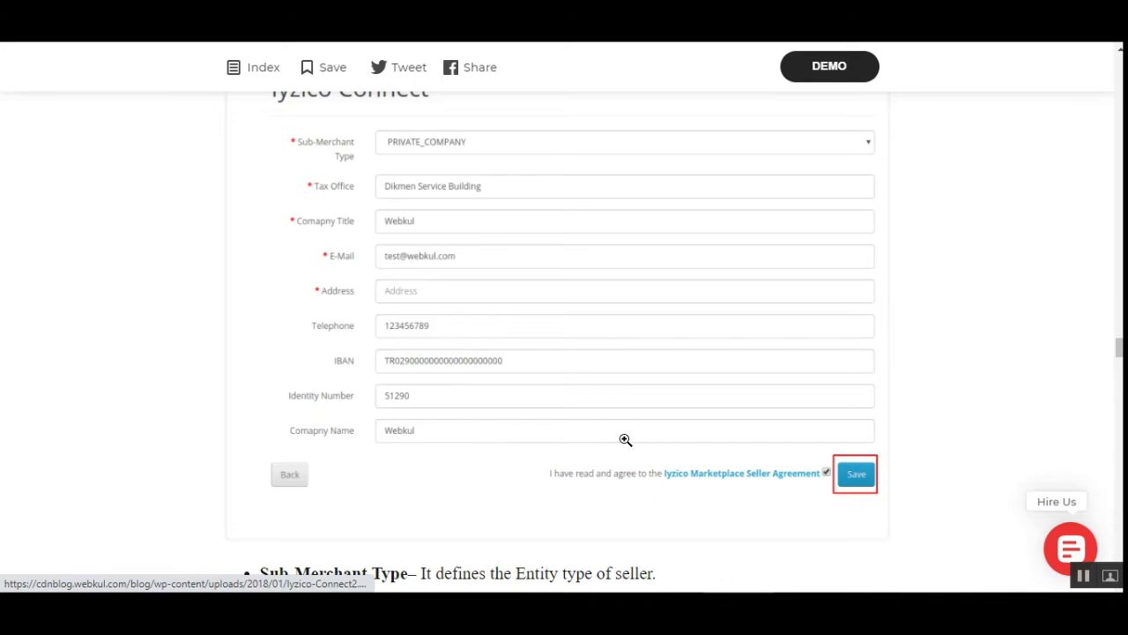
{"action": "scroll", "coordinate": [625, 439], "scroll_direction": "down", "scroll_amount": 8}
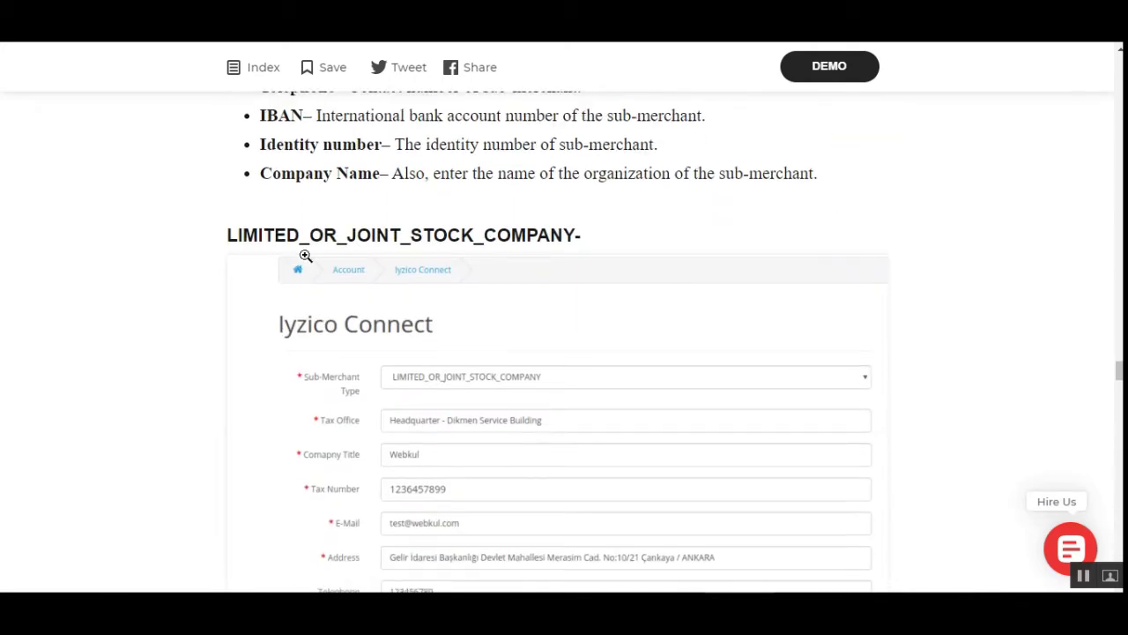
{"action": "left_click_drag", "start_coordinate": [305, 256], "coordinate": [608, 255]}
{"action": "scroll", "coordinate": [541, 406], "scroll_direction": "down", "scroll_amount": 2}
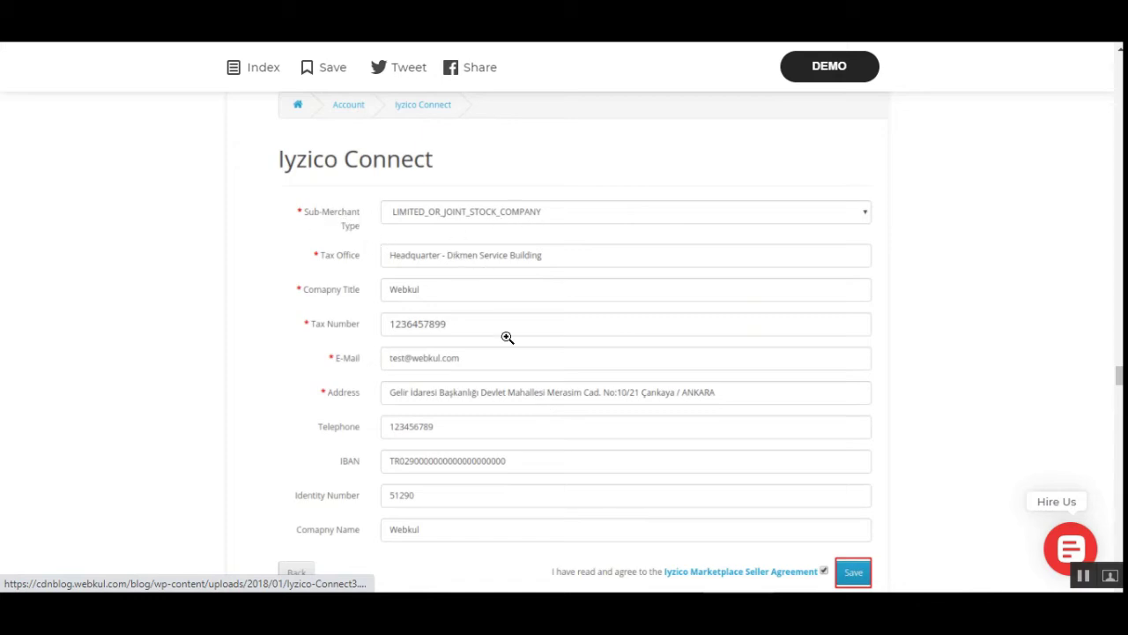
{"action": "scroll", "coordinate": [502, 353], "scroll_direction": "down", "scroll_amount": 3}
{"action": "scroll", "coordinate": [498, 368], "scroll_direction": "up", "scroll_amount": 3}
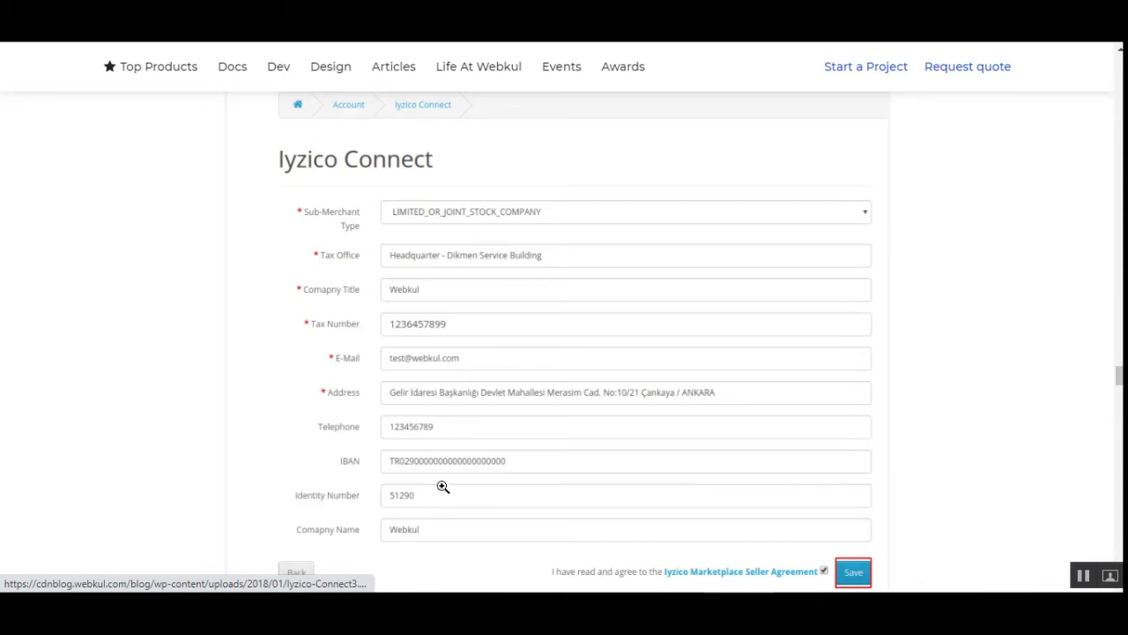
{"action": "scroll", "coordinate": [425, 516], "scroll_direction": "down", "scroll_amount": 3}
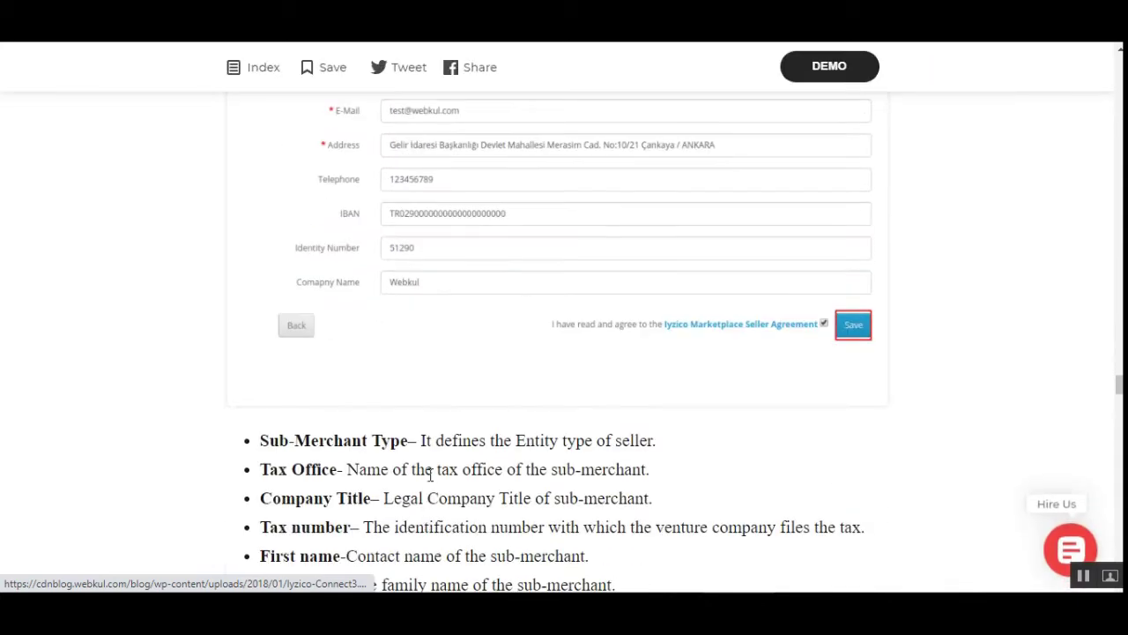
{"action": "scroll", "coordinate": [341, 449], "scroll_direction": "down", "scroll_amount": 3}
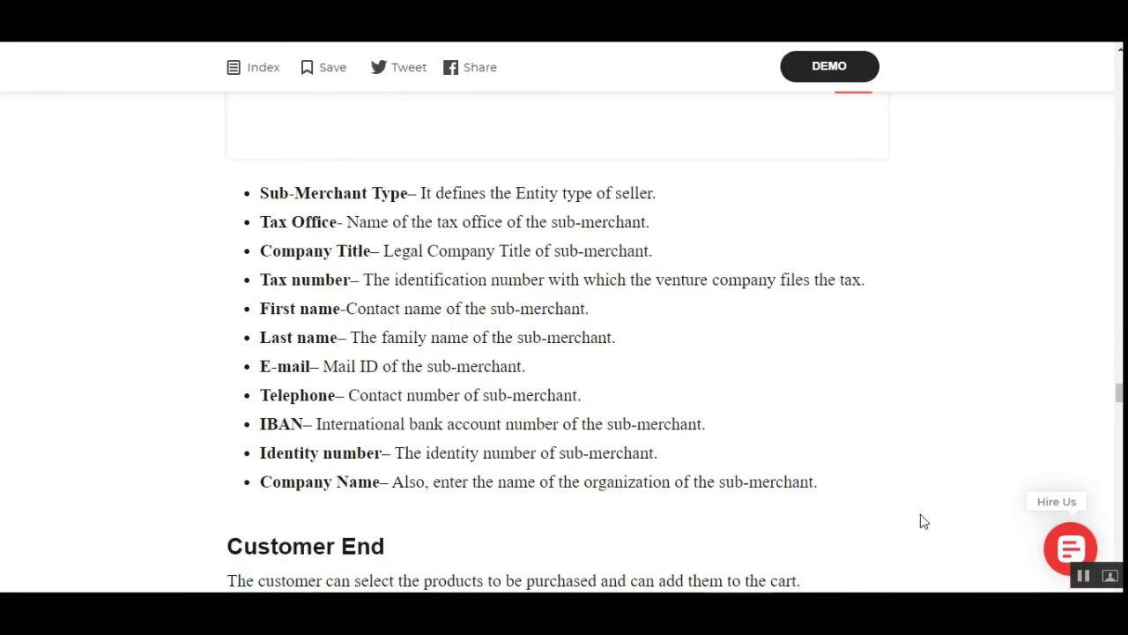
{"action": "scroll", "coordinate": [873, 436], "scroll_direction": "up", "scroll_amount": 2}
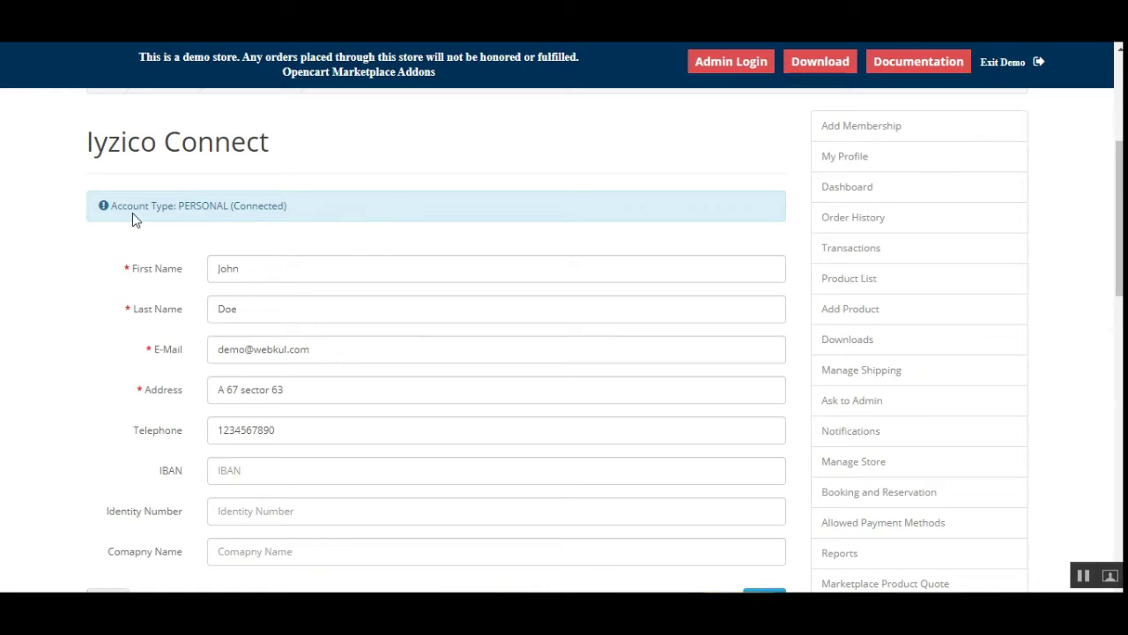
Highlight the account type notice showing PERSONAL (Connected) on the Iyzico Connect page
{"action": "left_click_drag", "start_coordinate": [133, 209], "coordinate": [271, 201]}
{"action": "left_click", "coordinate": [294, 208]}
{"action": "left_click_drag", "start_coordinate": [161, 210], "coordinate": [285, 204]}
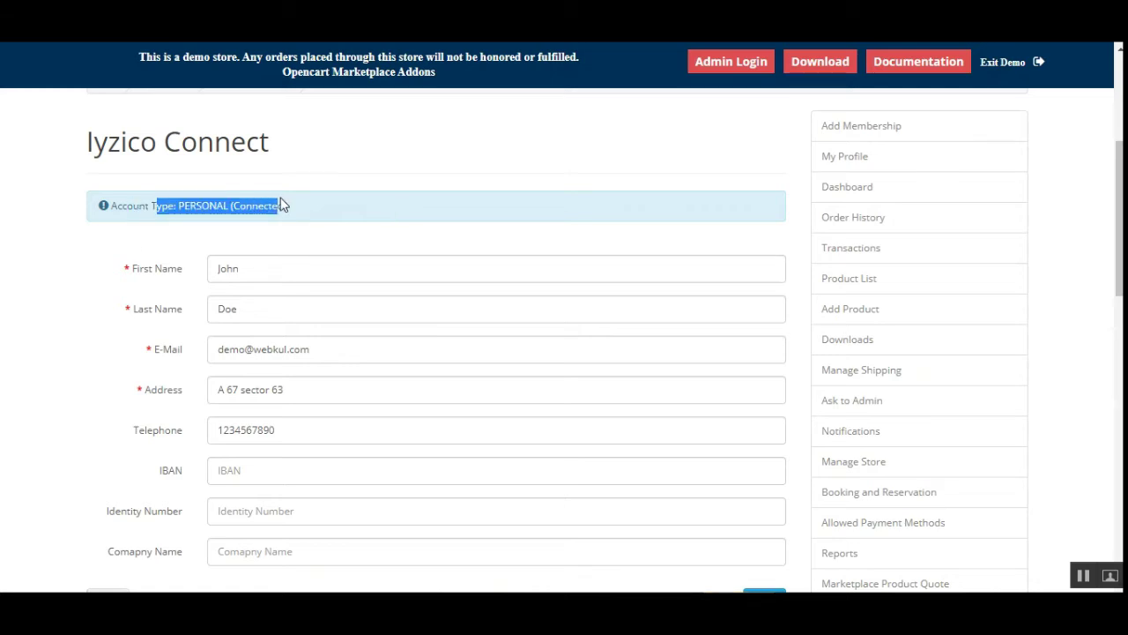
{"action": "left_click", "coordinate": [304, 206]}
Point out the empty IBAN, Identity Number and Company Name fields
{"action": "scroll", "coordinate": [384, 172], "scroll_direction": "down", "scroll_amount": 2}
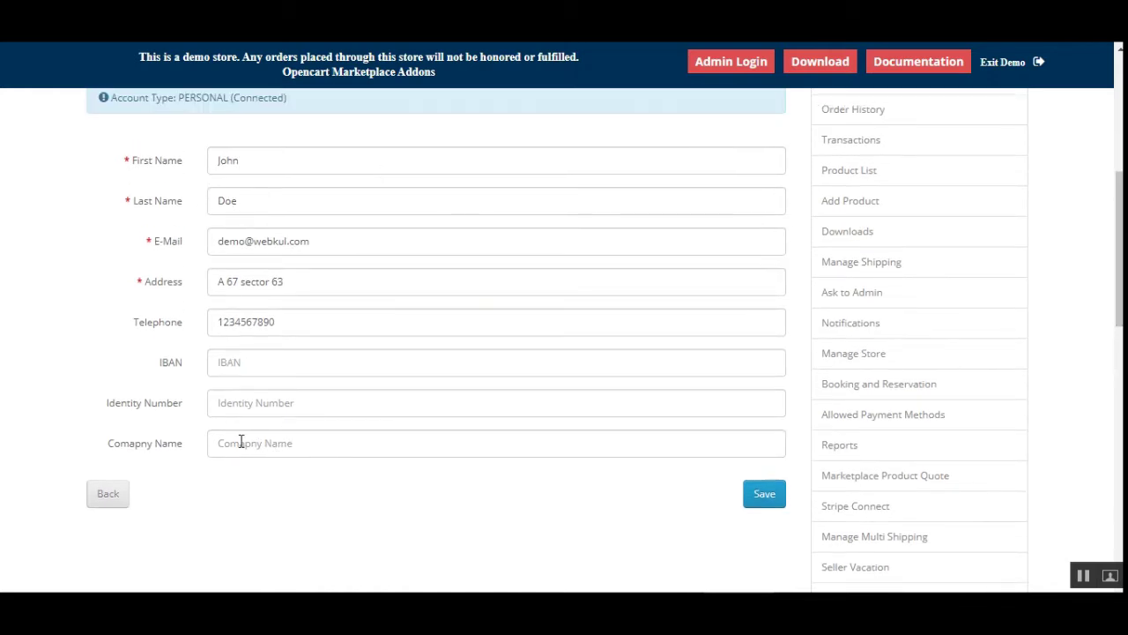
{"action": "left_click", "coordinate": [244, 370]}
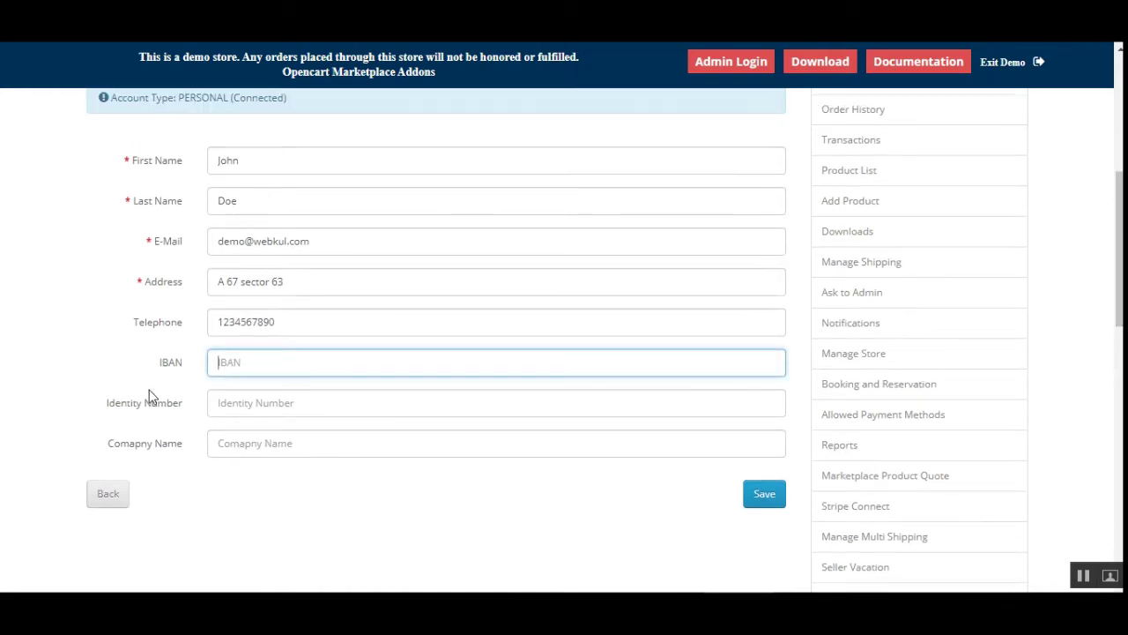
{"action": "left_click", "coordinate": [277, 405]}
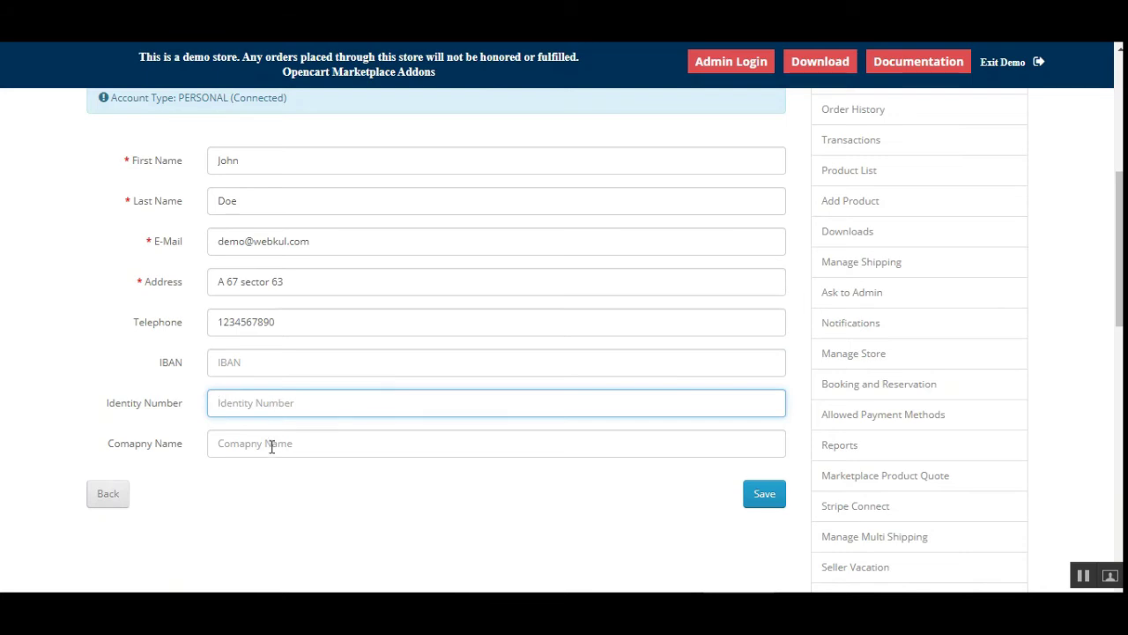
{"action": "left_click", "coordinate": [271, 447]}
{"action": "left_click", "coordinate": [542, 494]}
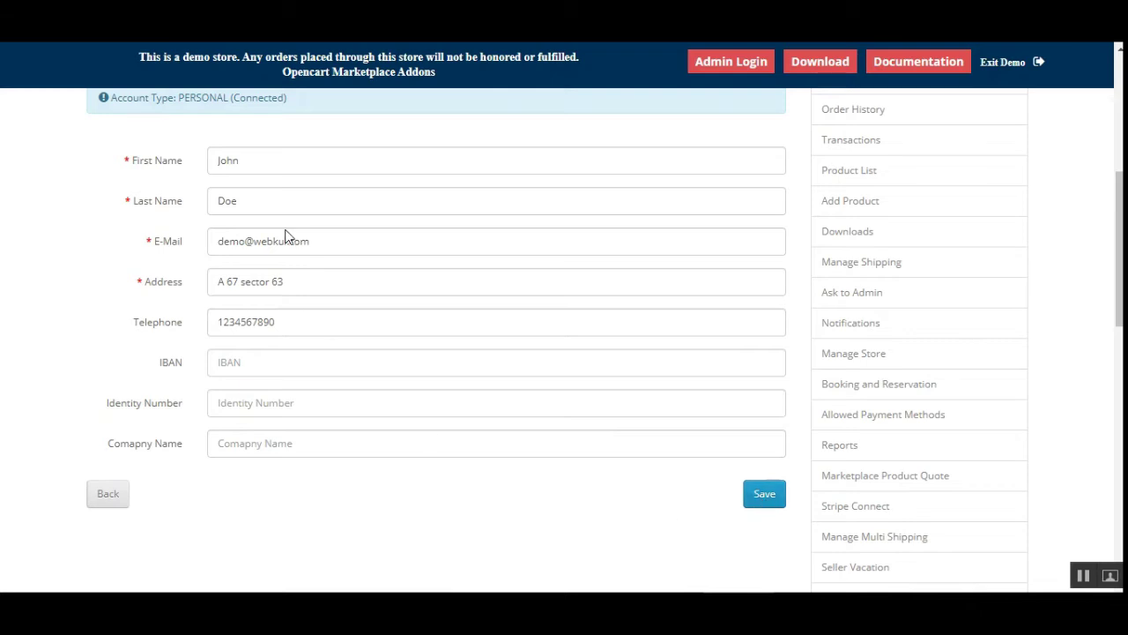
Highlight the account type notice again and open the seller's Order History
{"action": "left_click_drag", "start_coordinate": [139, 98], "coordinate": [113, 98]}
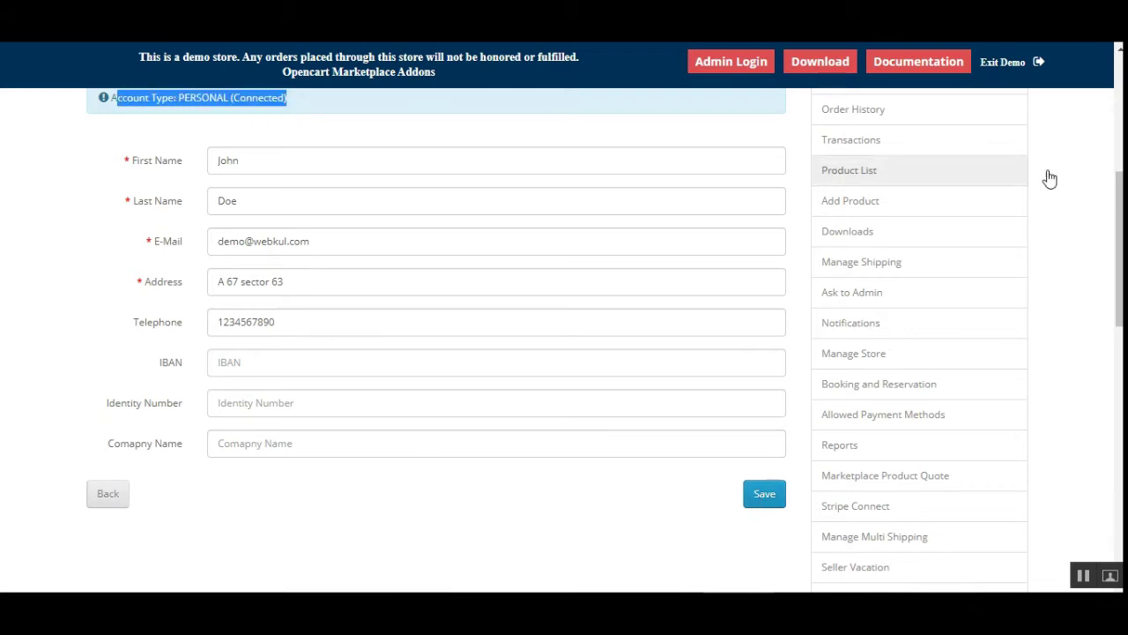
{"action": "scroll", "coordinate": [1119, 246], "scroll_direction": "up", "scroll_amount": 4}
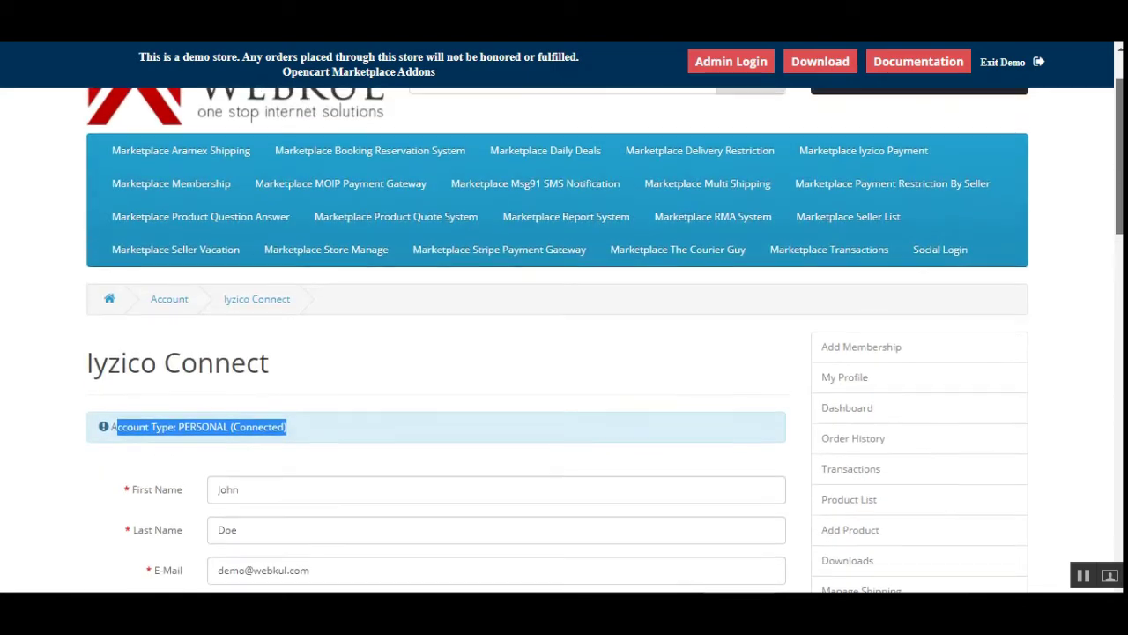
{"action": "scroll", "coordinate": [725, 414], "scroll_direction": "down", "scroll_amount": 4}
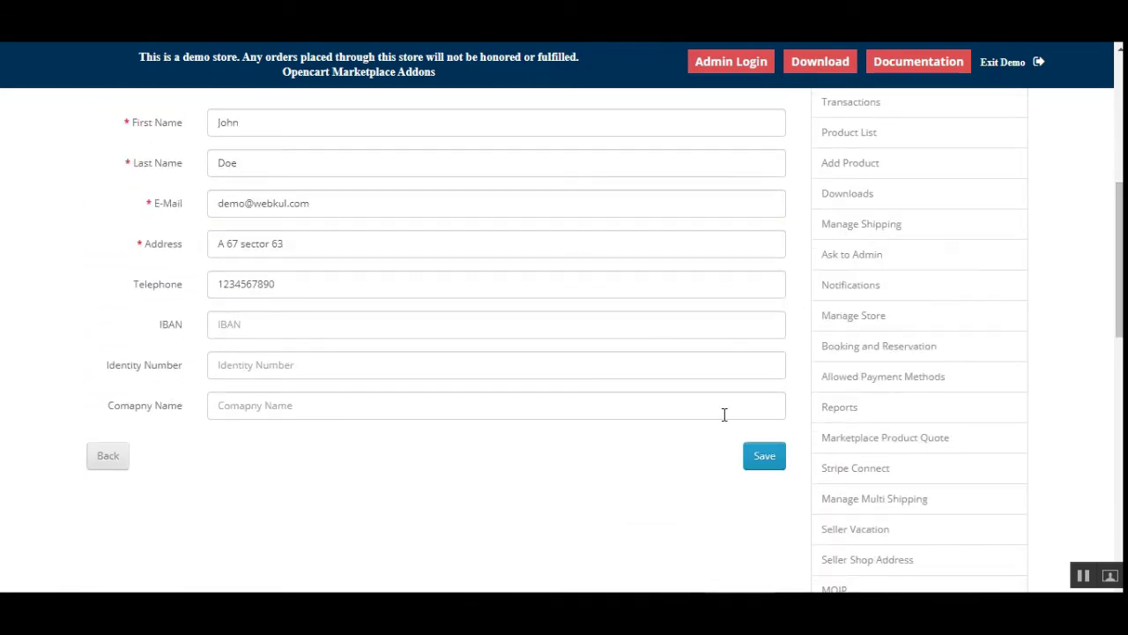
{"action": "scroll", "coordinate": [741, 478], "scroll_direction": "down", "scroll_amount": 5}
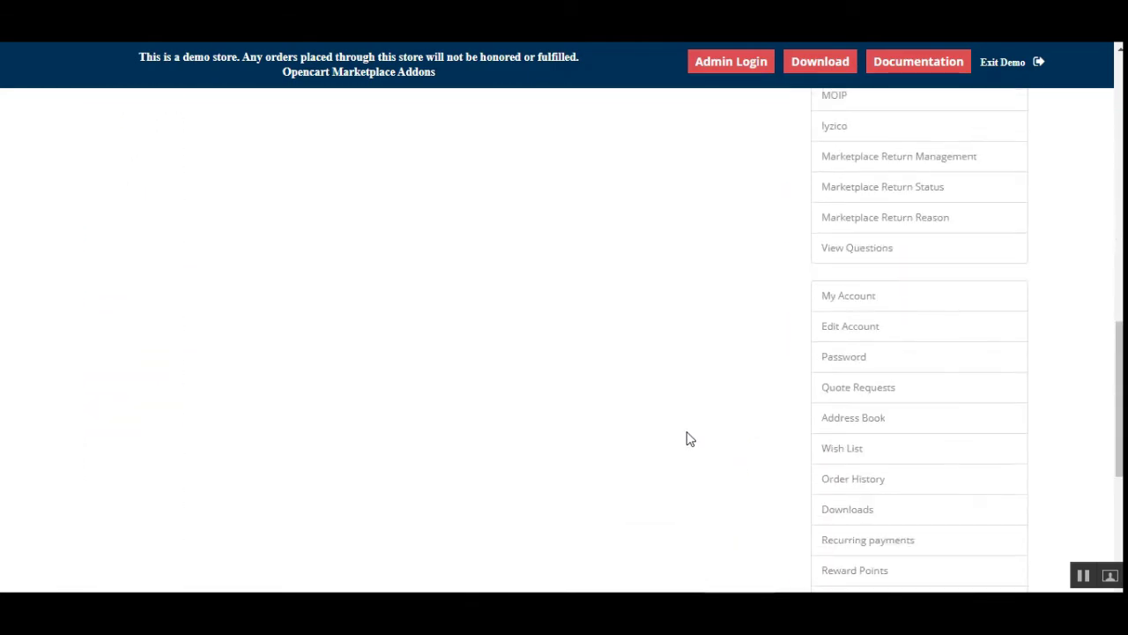
{"action": "scroll", "coordinate": [1117, 358], "scroll_direction": "up", "scroll_amount": 3}
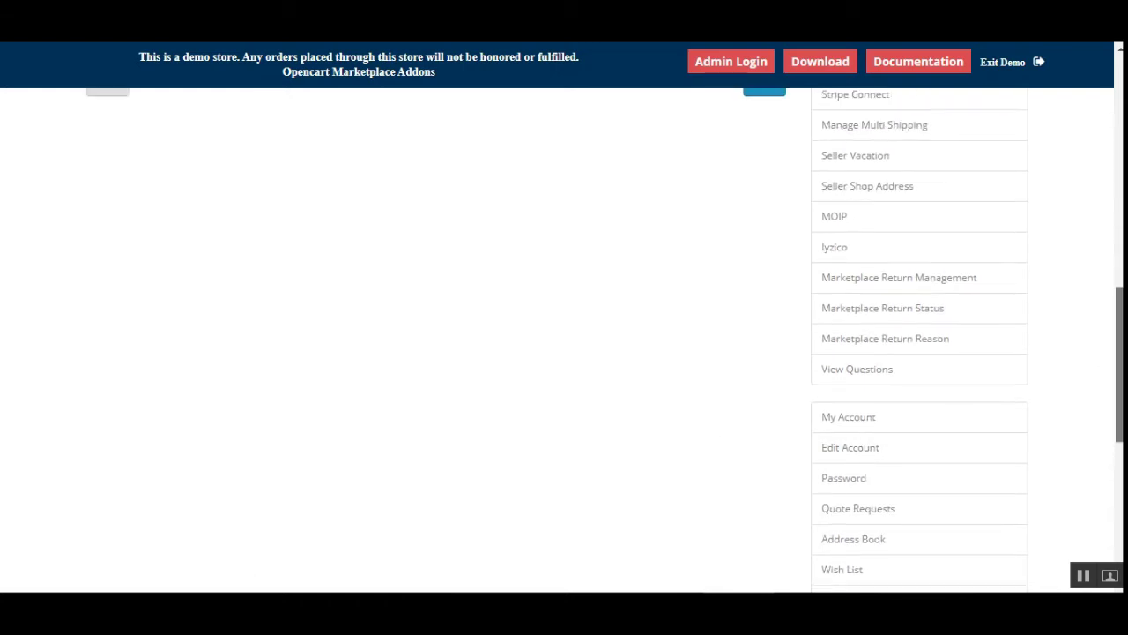
{"action": "scroll", "coordinate": [596, 332], "scroll_direction": "down", "scroll_amount": 1}
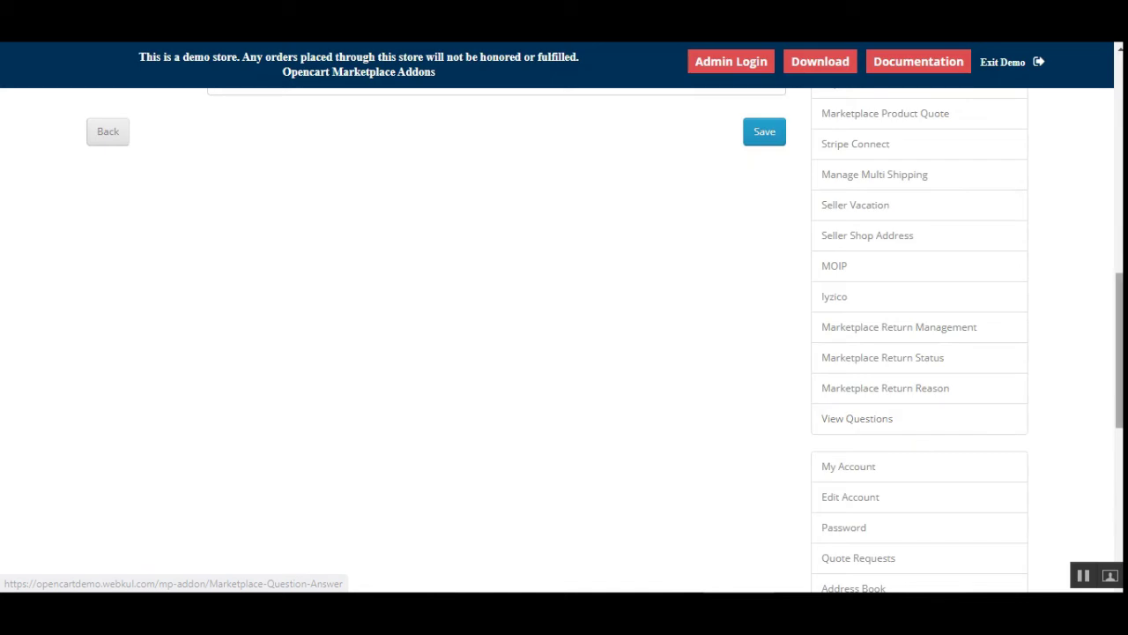
{"action": "scroll", "coordinate": [1118, 353], "scroll_direction": "up", "scroll_amount": 2}
{"action": "scroll", "coordinate": [606, 339], "scroll_direction": "up", "scroll_amount": 5}
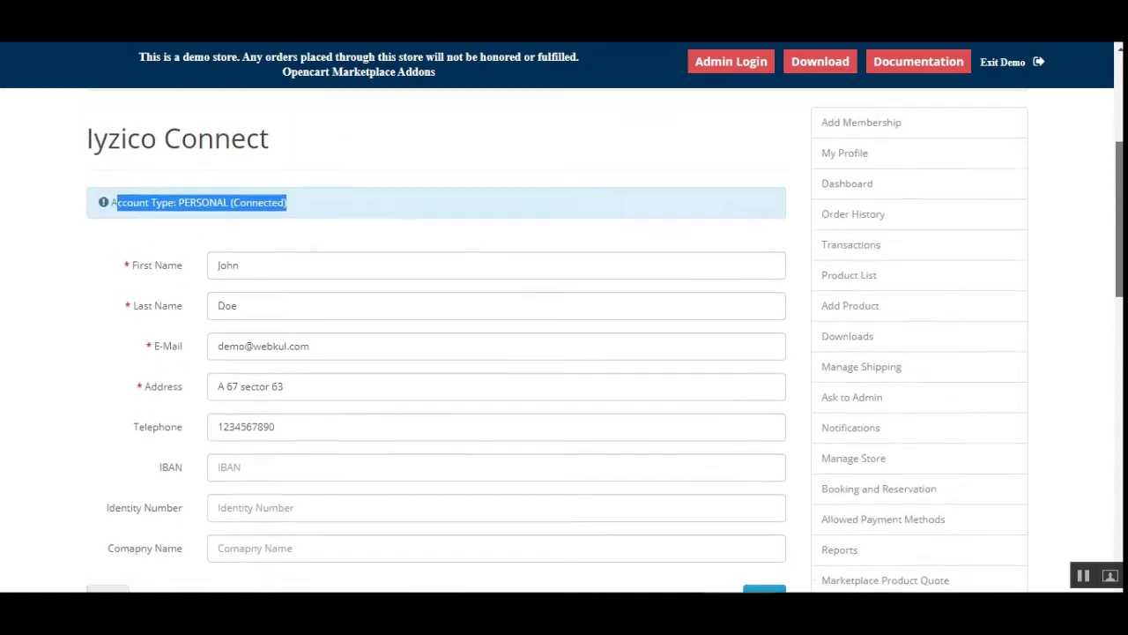
{"action": "scroll", "coordinate": [872, 253], "scroll_direction": "down", "scroll_amount": 2}
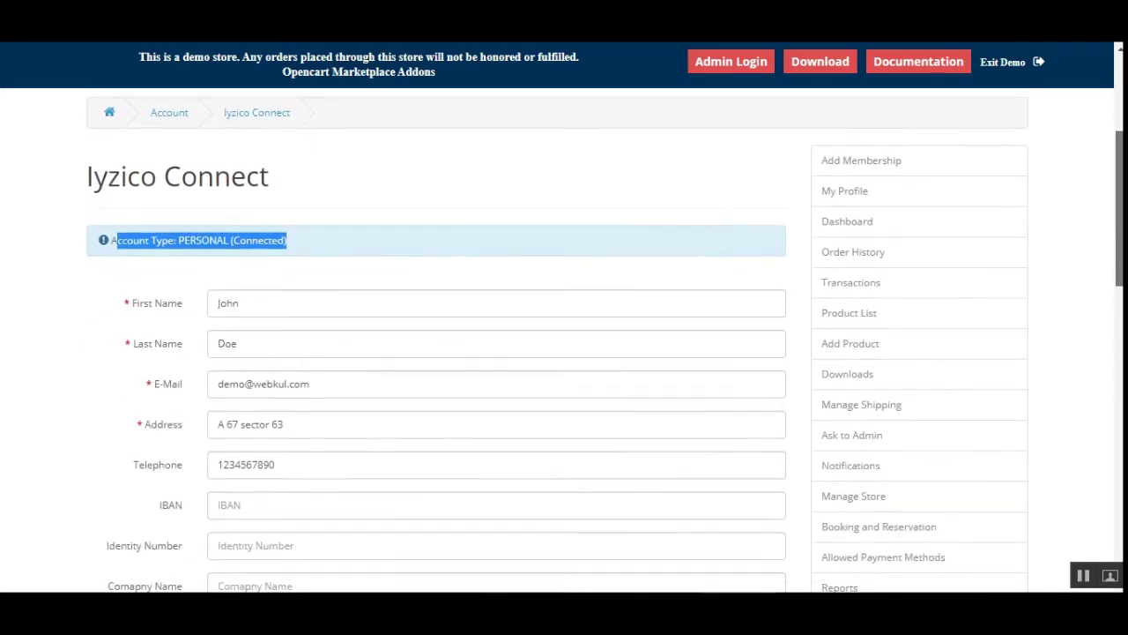
{"action": "left_click", "coordinate": [849, 254]}
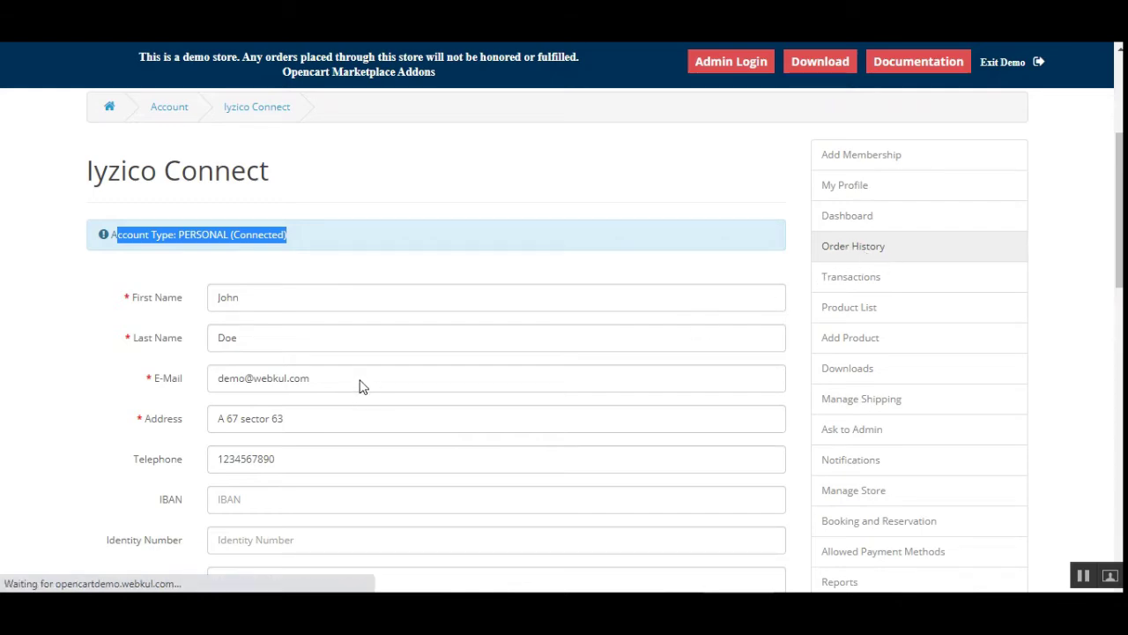
Highlight order 99's total and its Iyzico Payment product, then open that order's details
{"action": "scroll", "coordinate": [692, 383], "scroll_direction": "down", "scroll_amount": 5}
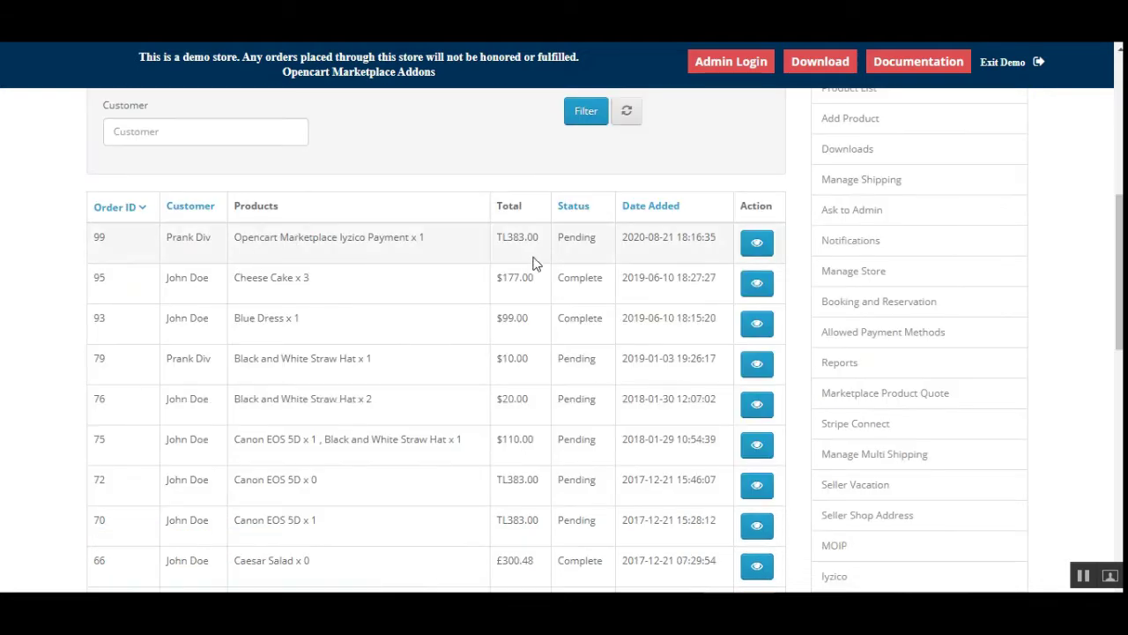
{"action": "left_click_drag", "start_coordinate": [502, 237], "coordinate": [536, 237]}
{"action": "left_click", "coordinate": [540, 237]}
{"action": "left_click_drag", "start_coordinate": [234, 238], "coordinate": [432, 243]}
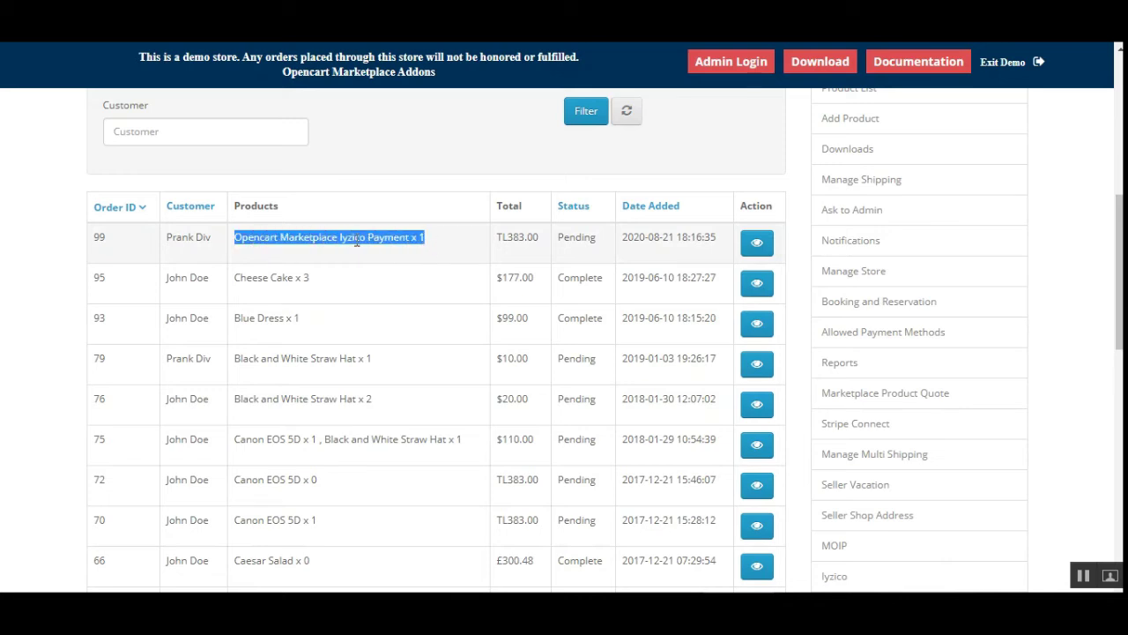
{"action": "left_click", "coordinate": [279, 239]}
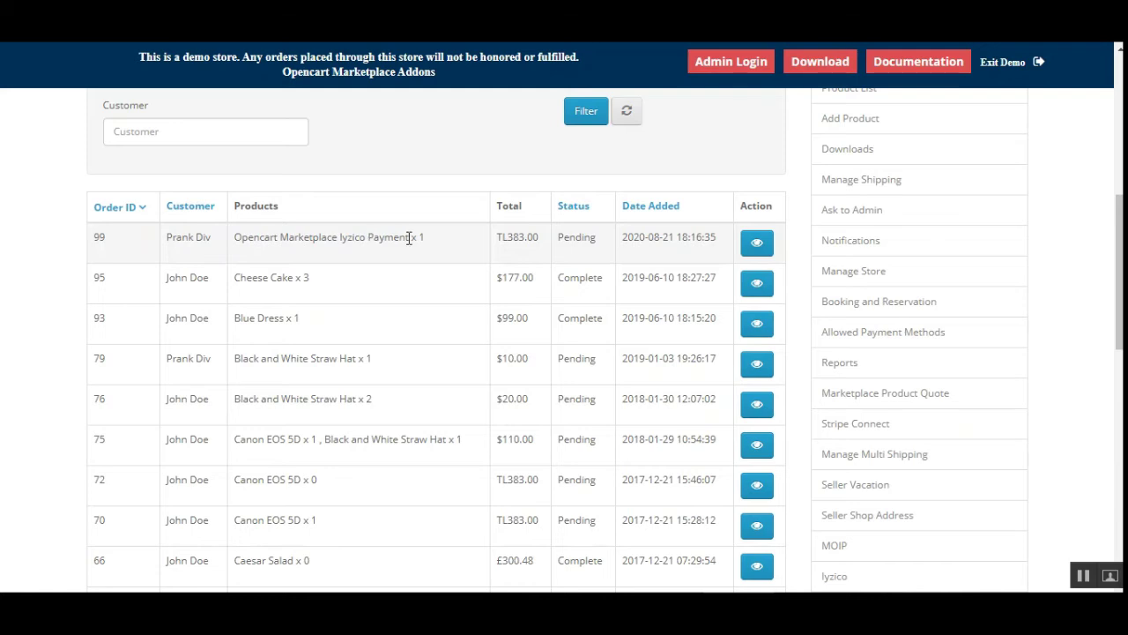
{"action": "left_click", "coordinate": [757, 243]}
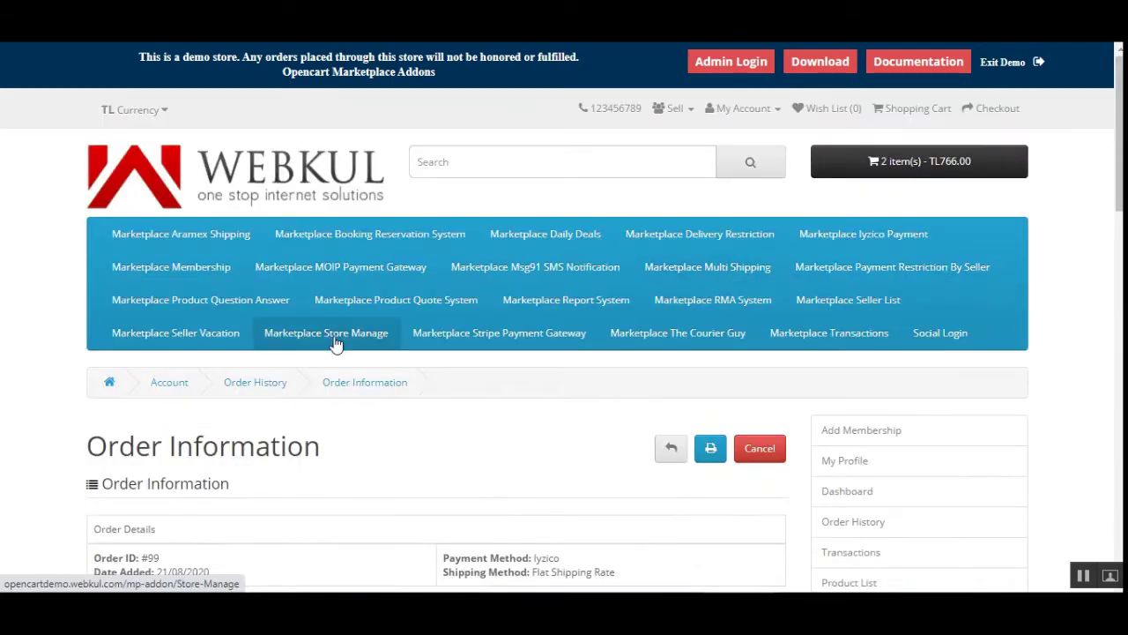
Scroll through order #99's information and highlight the Payment Method: Iyzico entry
{"action": "scroll", "coordinate": [398, 393], "scroll_direction": "down", "scroll_amount": 5}
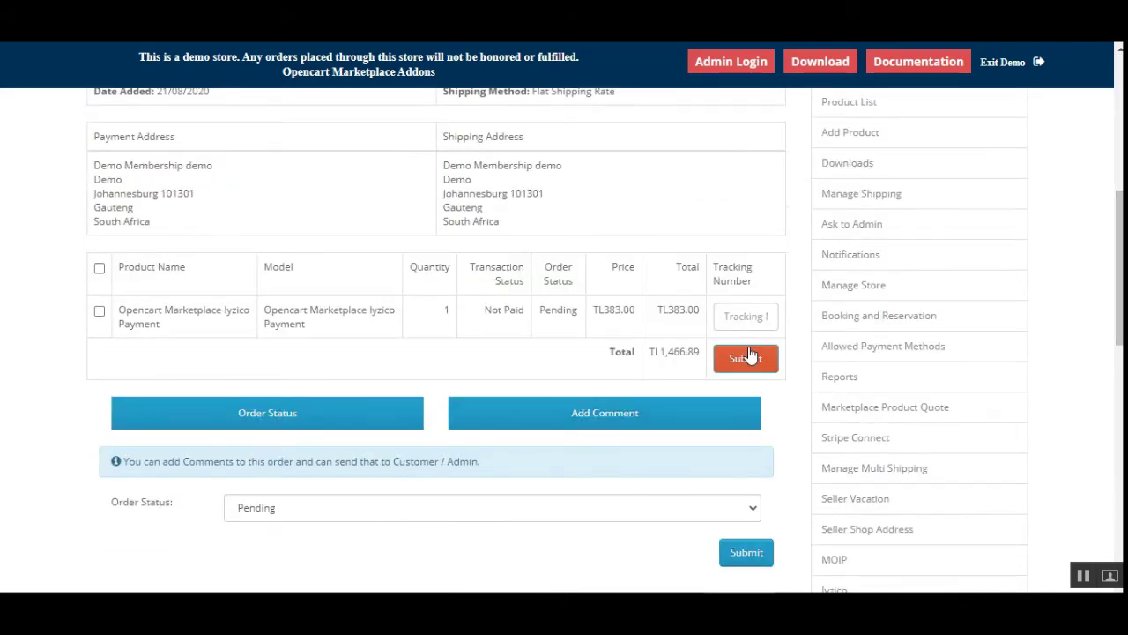
{"action": "scroll", "coordinate": [430, 392], "scroll_direction": "down", "scroll_amount": 1}
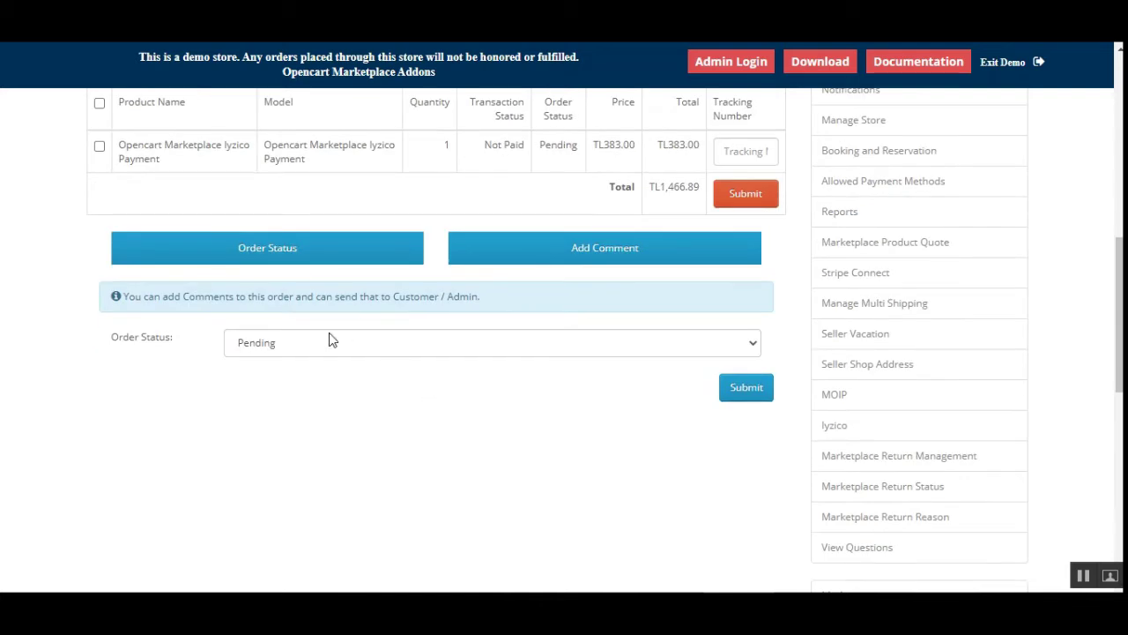
{"action": "scroll", "coordinate": [328, 335], "scroll_direction": "up", "scroll_amount": 3}
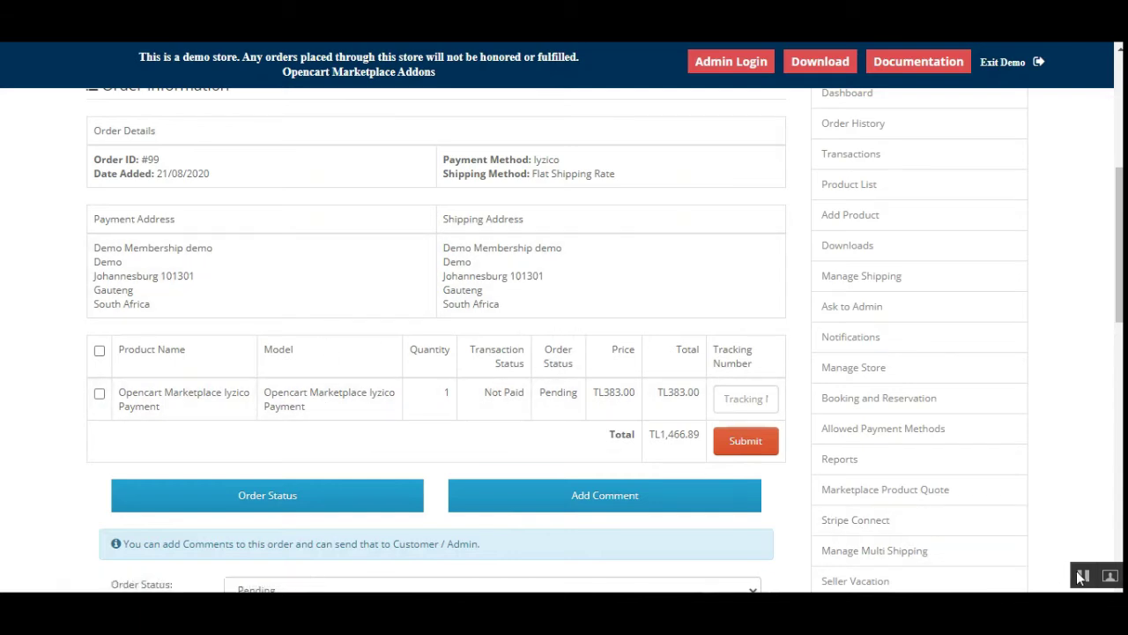
{"action": "scroll", "coordinate": [570, 202], "scroll_direction": "up", "scroll_amount": 1}
{"action": "left_click_drag", "start_coordinate": [535, 198], "coordinate": [563, 195]}
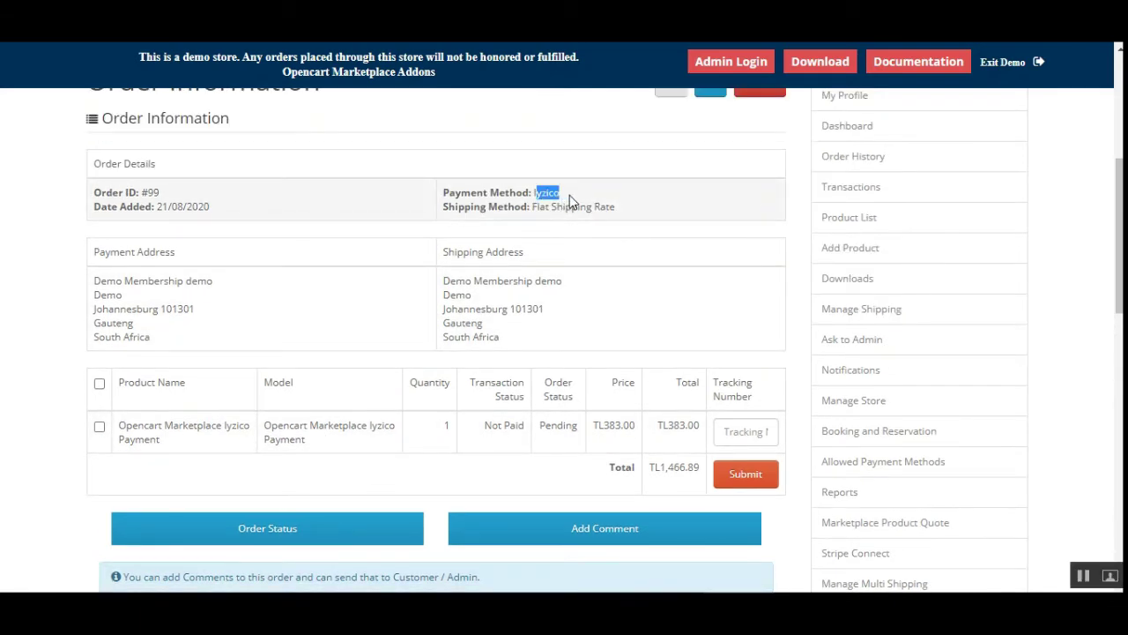
{"action": "left_click_drag", "start_coordinate": [443, 193], "coordinate": [530, 192]}
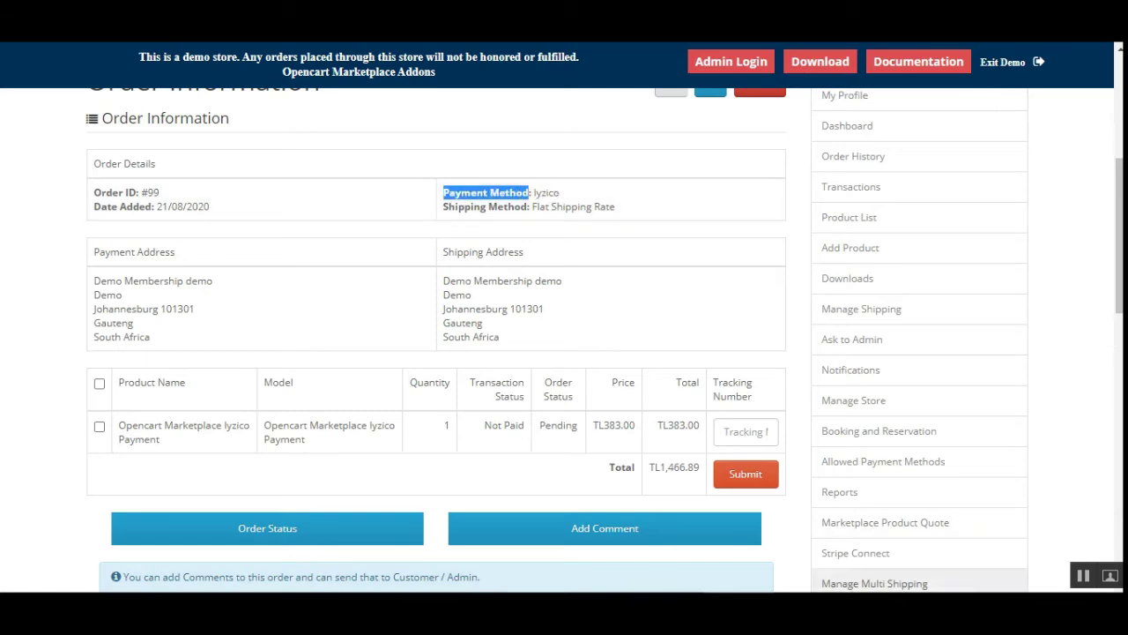
{"action": "left_click", "coordinate": [1083, 578]}
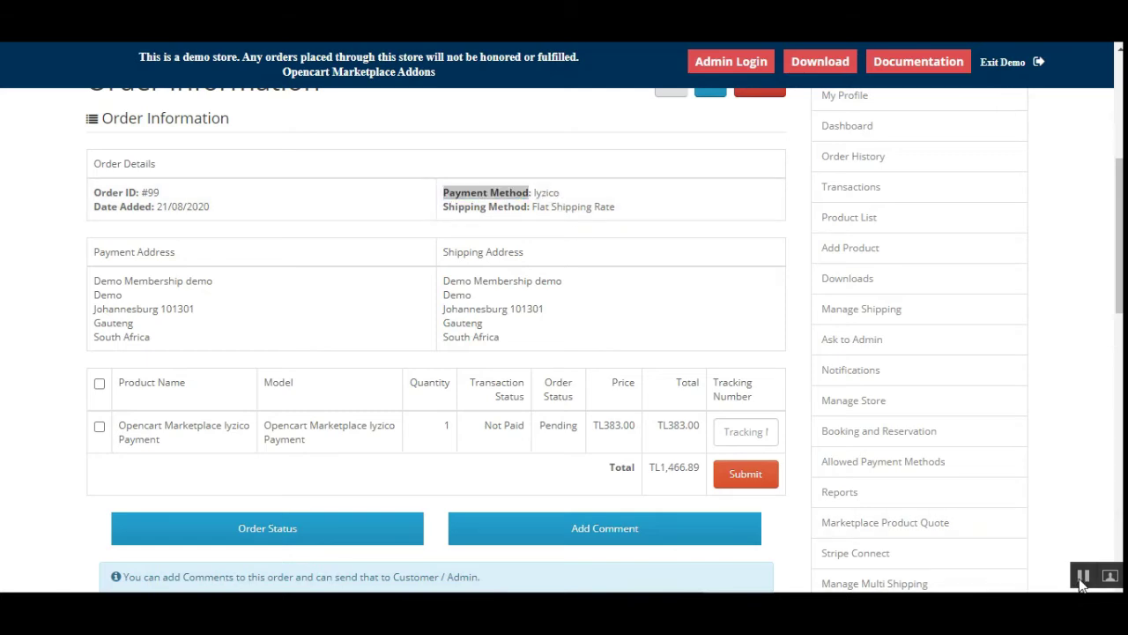
{"action": "left_click", "coordinate": [607, 141]}
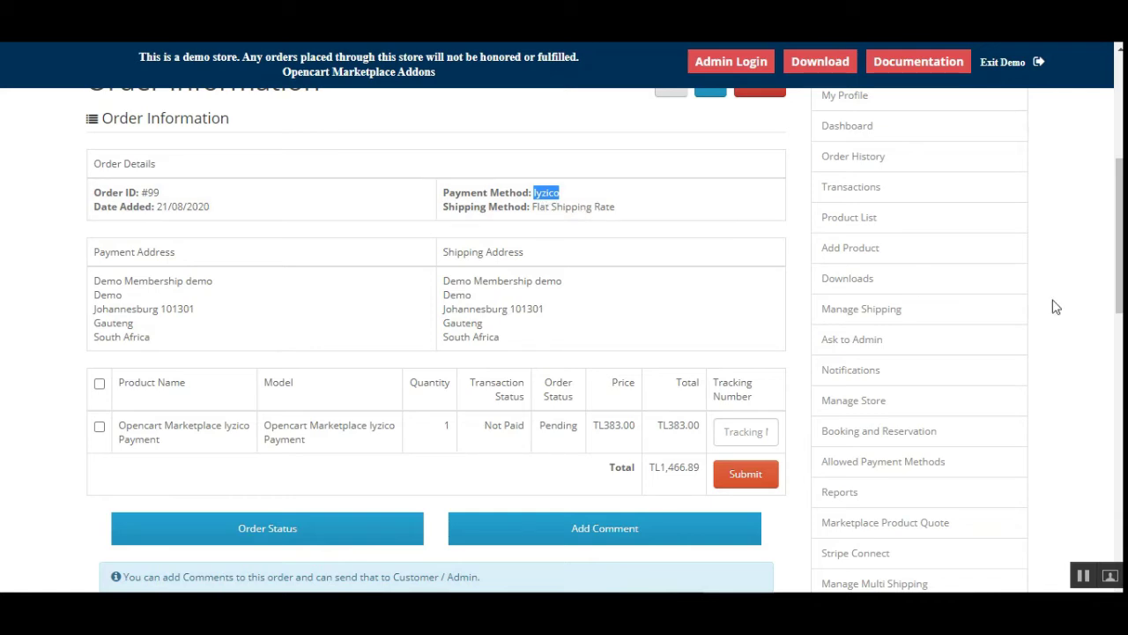
{"action": "left_click", "coordinate": [679, 332]}
Choose Processing in order #99's Order Status dropdown without ticking any product
{"action": "scroll", "coordinate": [526, 473], "scroll_direction": "down", "scroll_amount": 3}
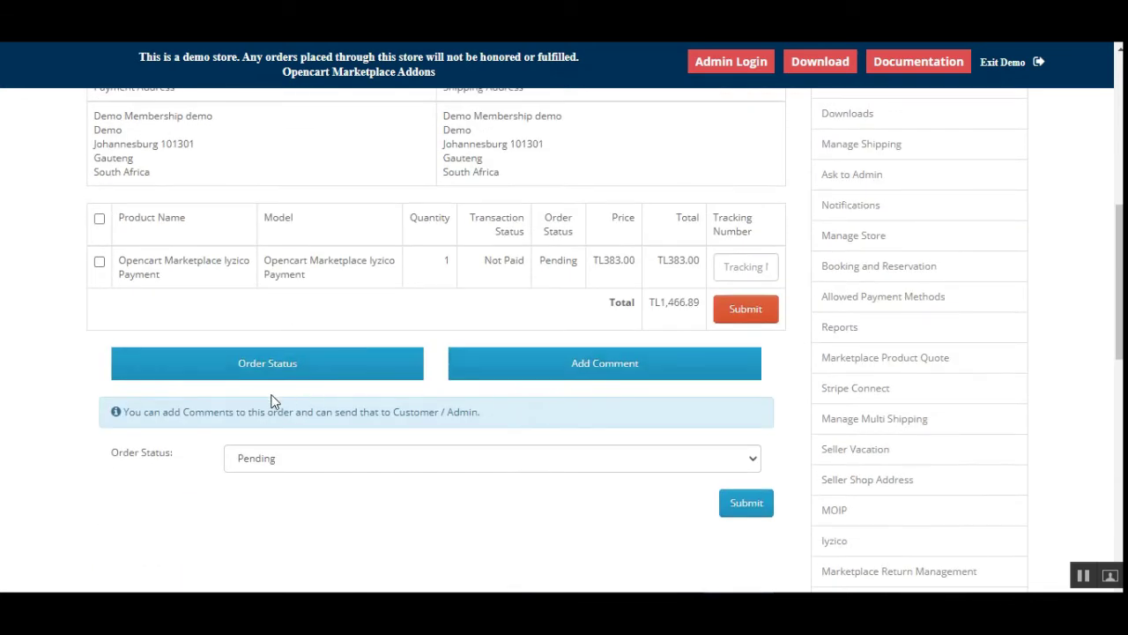
{"action": "left_click", "coordinate": [391, 460]}
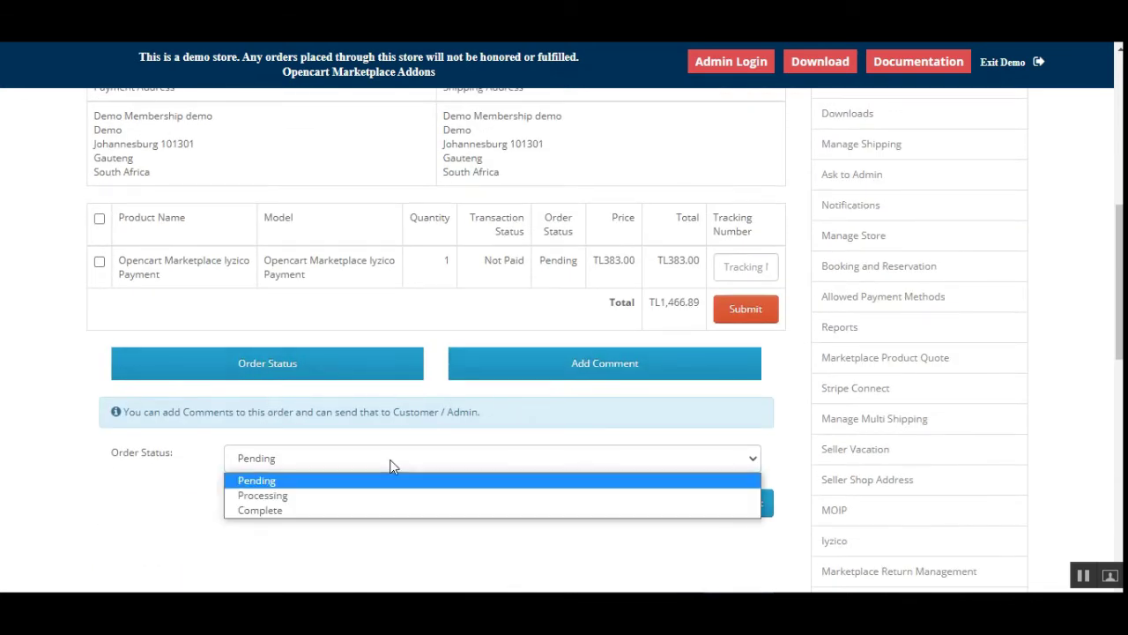
{"action": "left_click", "coordinate": [362, 499]}
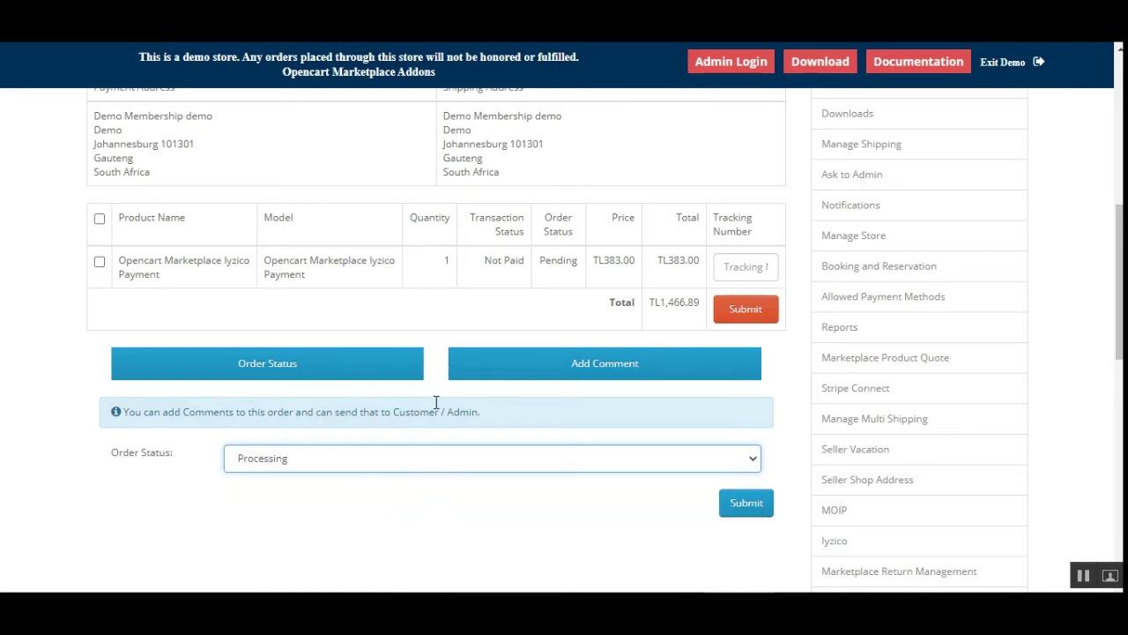
{"action": "scroll", "coordinate": [480, 192], "scroll_direction": "up", "scroll_amount": 1}
{"action": "scroll", "coordinate": [466, 479], "scroll_direction": "down", "scroll_amount": 1}
{"action": "left_click", "coordinate": [656, 467]}
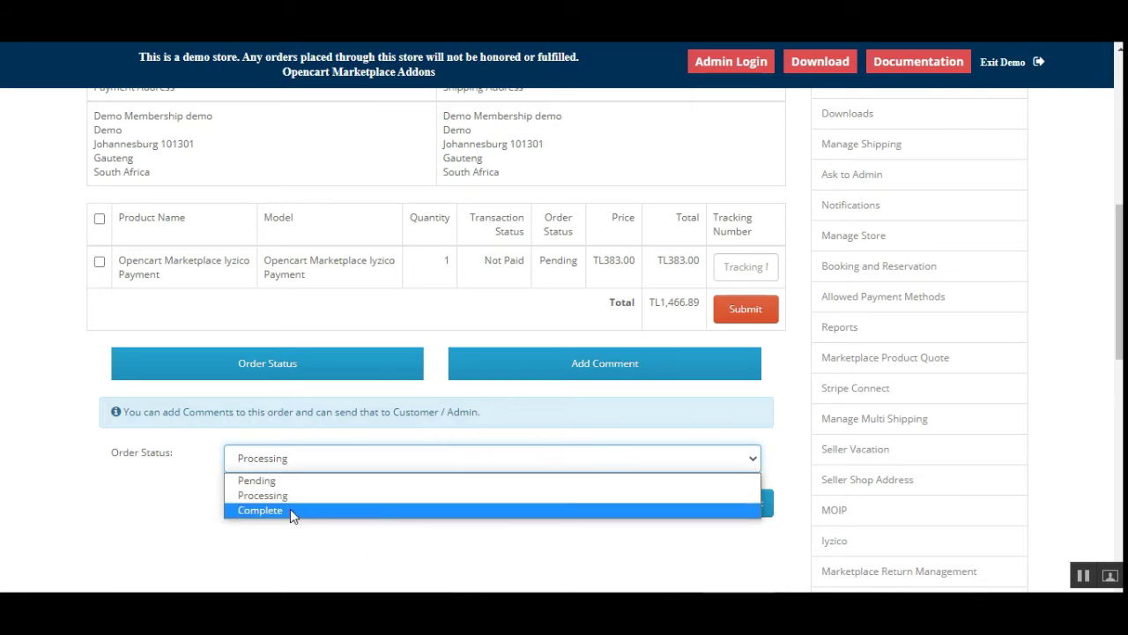
{"action": "left_click", "coordinate": [691, 553]}
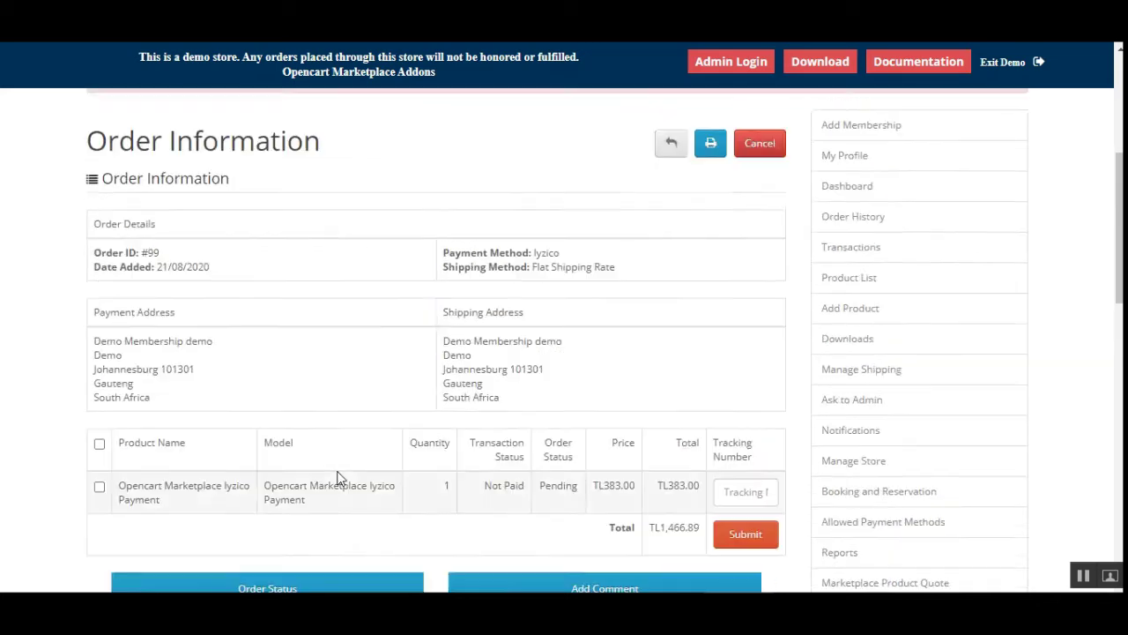
{"action": "scroll", "coordinate": [529, 520], "scroll_direction": "down", "scroll_amount": 5}
{"action": "scroll", "coordinate": [540, 521], "scroll_direction": "down", "scroll_amount": 2}
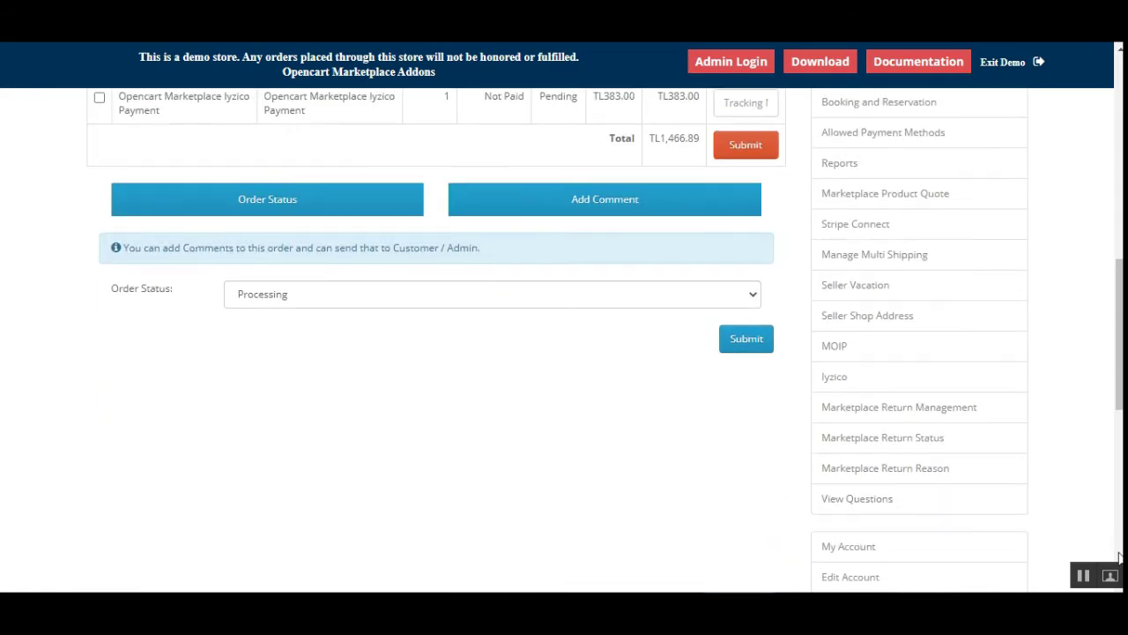
{"action": "scroll", "coordinate": [539, 521], "scroll_direction": "up", "scroll_amount": 5}
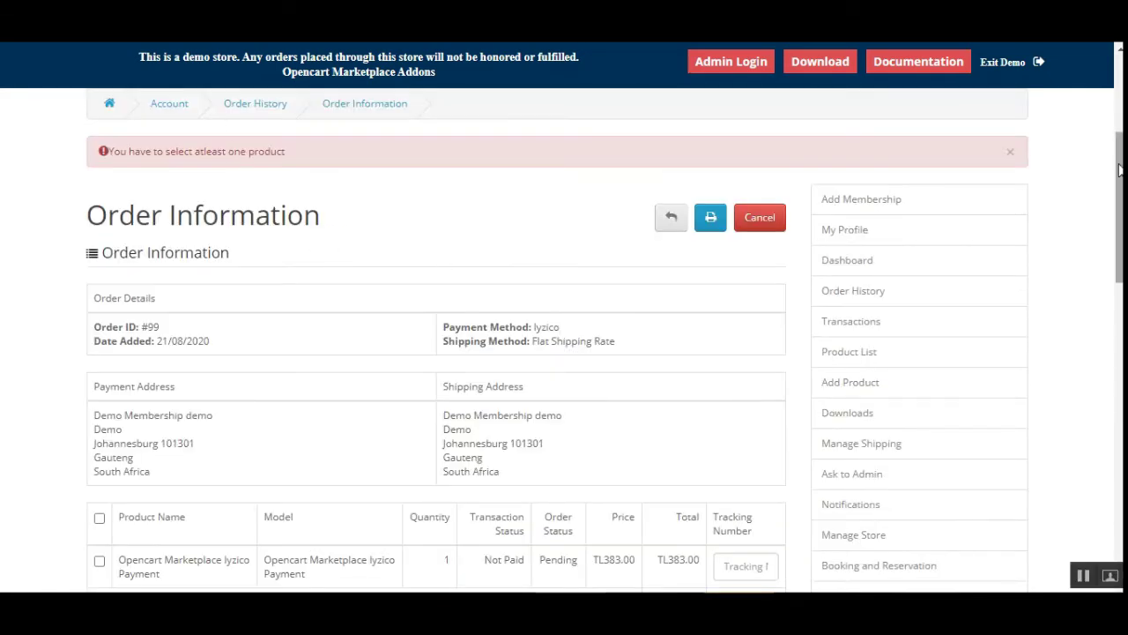
Tick the Iyzico Payment product, set its status to Processing, and submit the change
{"action": "left_click_drag", "start_coordinate": [1119, 169], "coordinate": [1119, 276]}
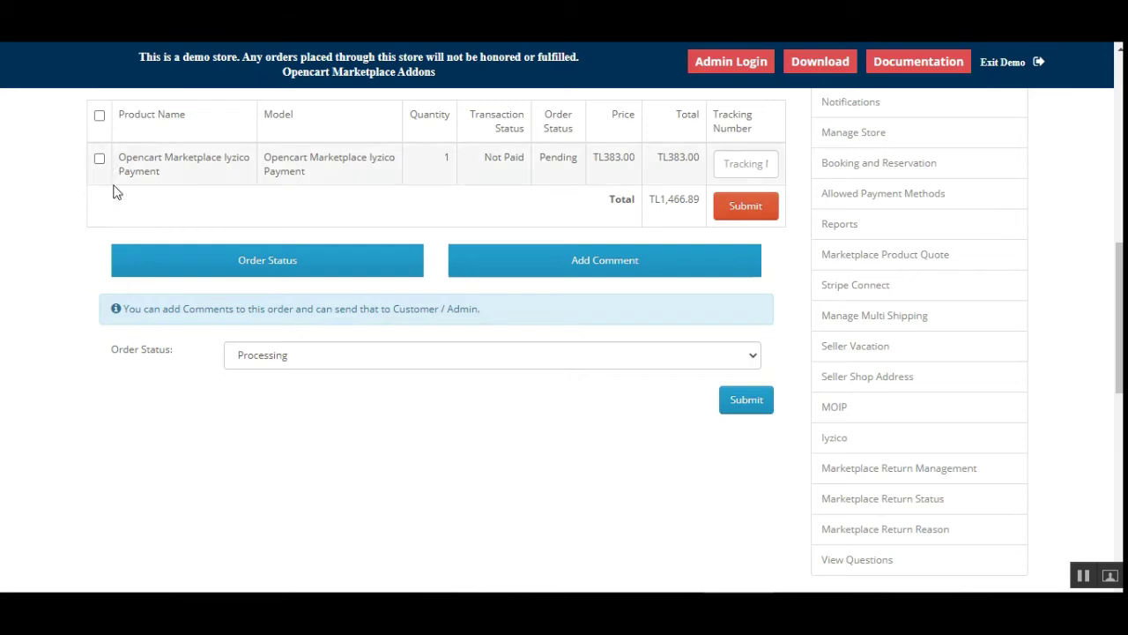
{"action": "left_click", "coordinate": [99, 159]}
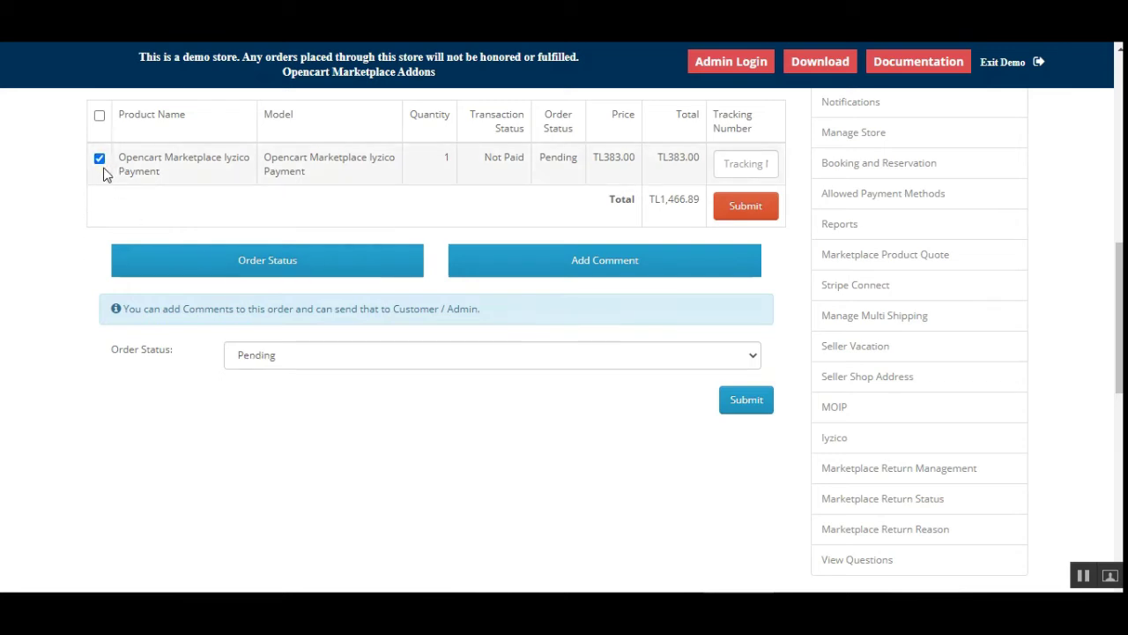
{"action": "left_click", "coordinate": [335, 359]}
{"action": "left_click", "coordinate": [319, 394]}
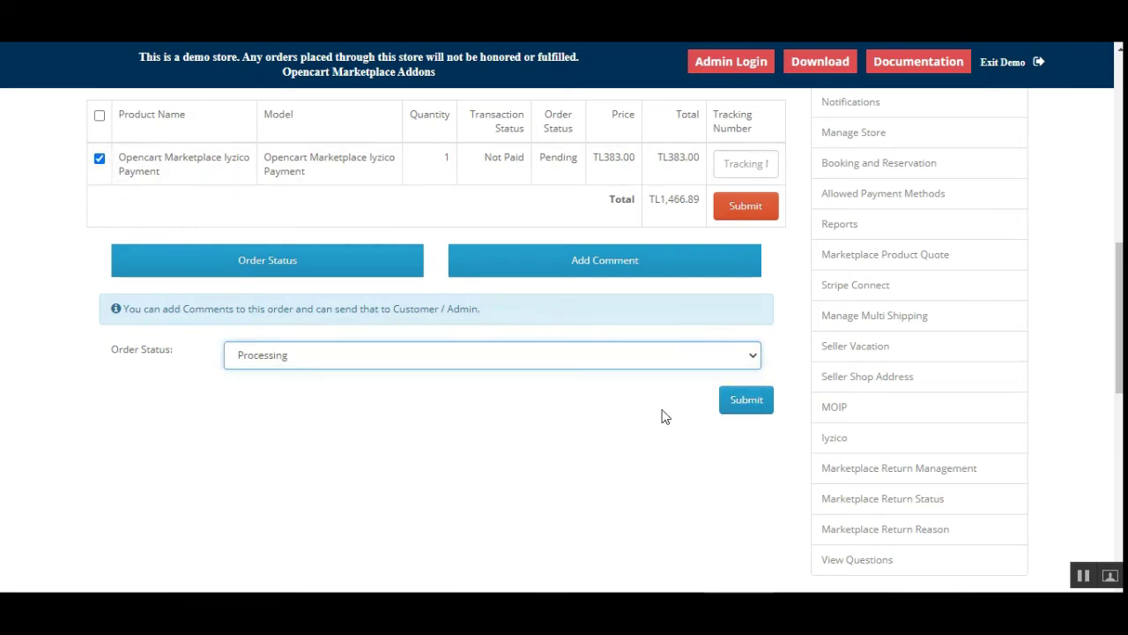
{"action": "left_click", "coordinate": [749, 411]}
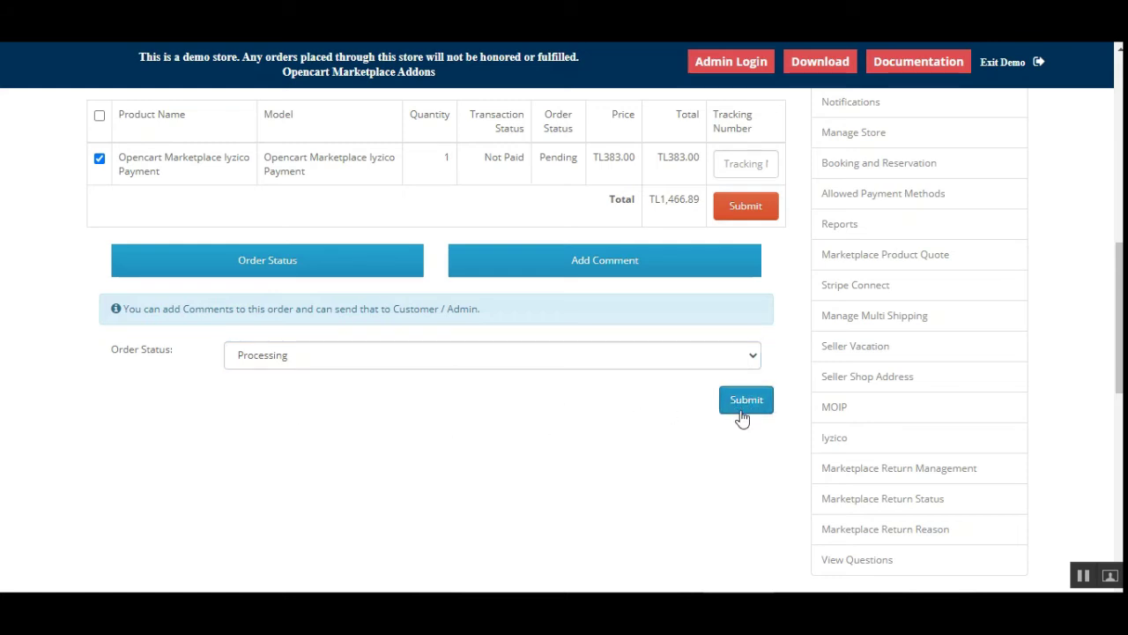
{"action": "left_click", "coordinate": [743, 415]}
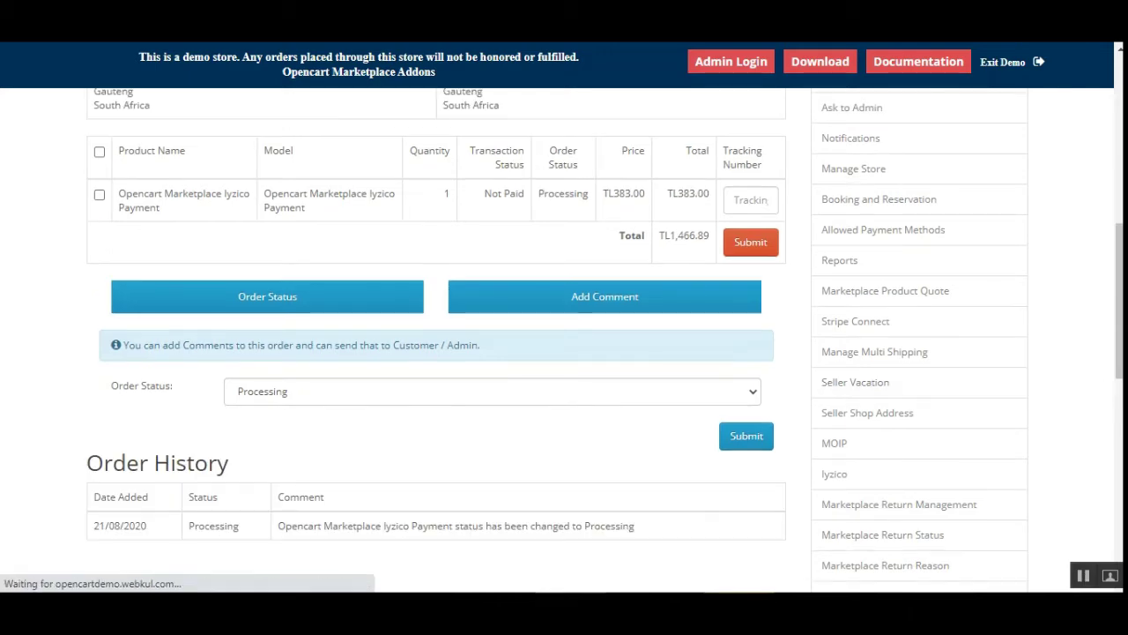
{"action": "mouse_move", "coordinate": [1119, 343]}
{"action": "left_mouse_down"}
{"action": "mouse_move", "coordinate": [1120, 219]}
{"action": "mouse_move", "coordinate": [1119, 323]}
{"action": "left_mouse_up"}
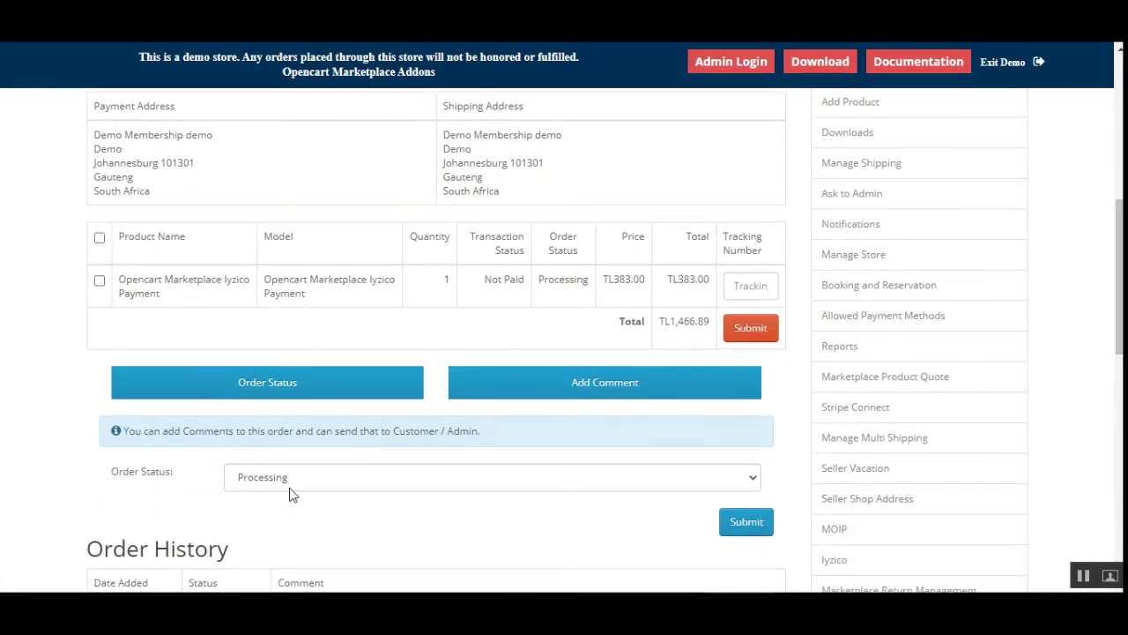
{"action": "scroll", "coordinate": [349, 483], "scroll_direction": "down", "scroll_amount": 2}
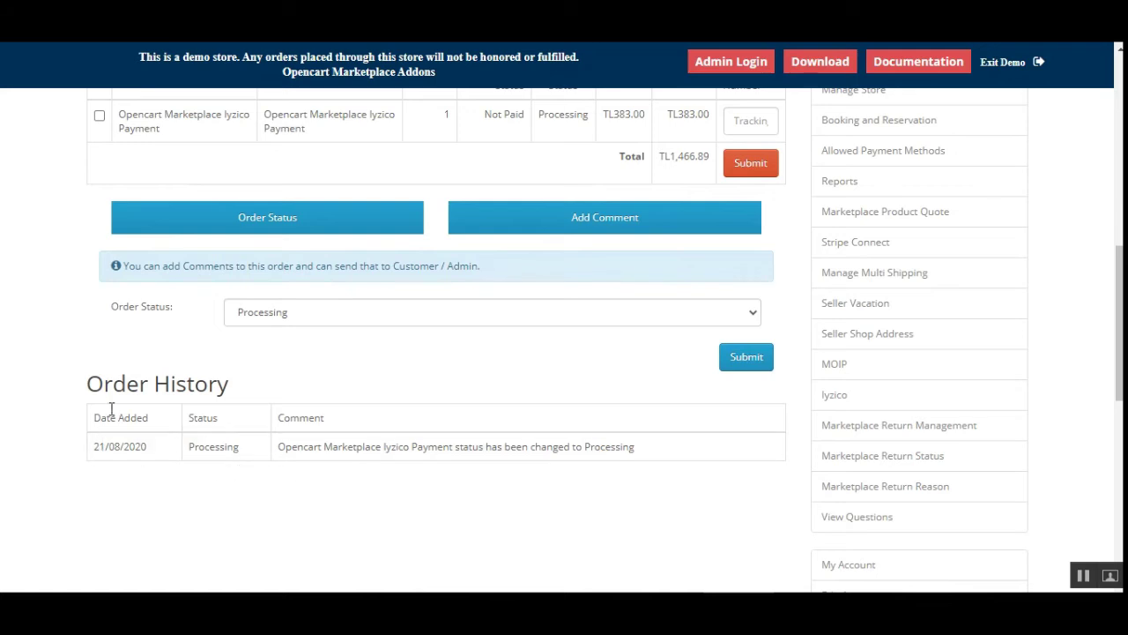
{"action": "left_click_drag", "start_coordinate": [114, 384], "coordinate": [213, 381]}
{"action": "left_click_drag", "start_coordinate": [188, 447], "coordinate": [238, 448]}
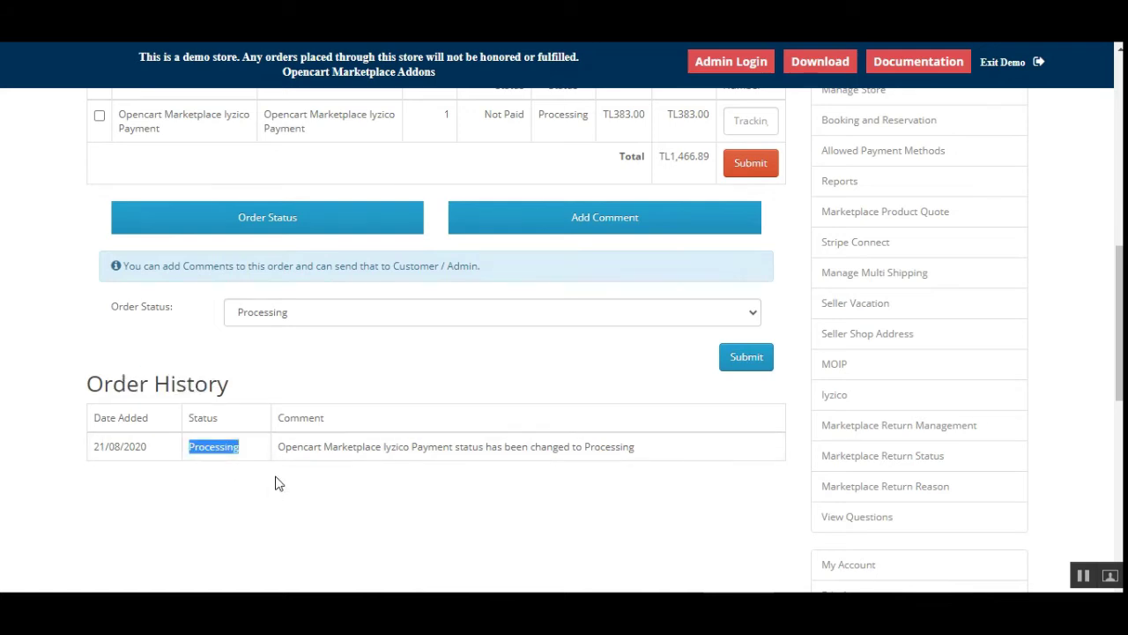
{"action": "left_click", "coordinate": [244, 476]}
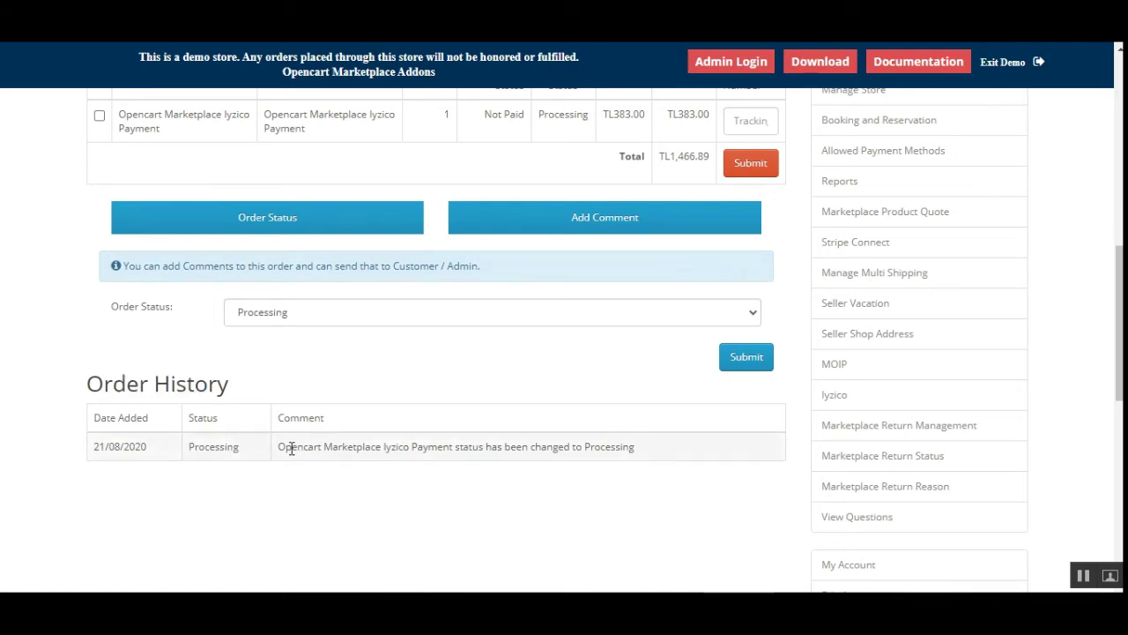
{"action": "left_click_drag", "start_coordinate": [289, 449], "coordinate": [653, 459]}
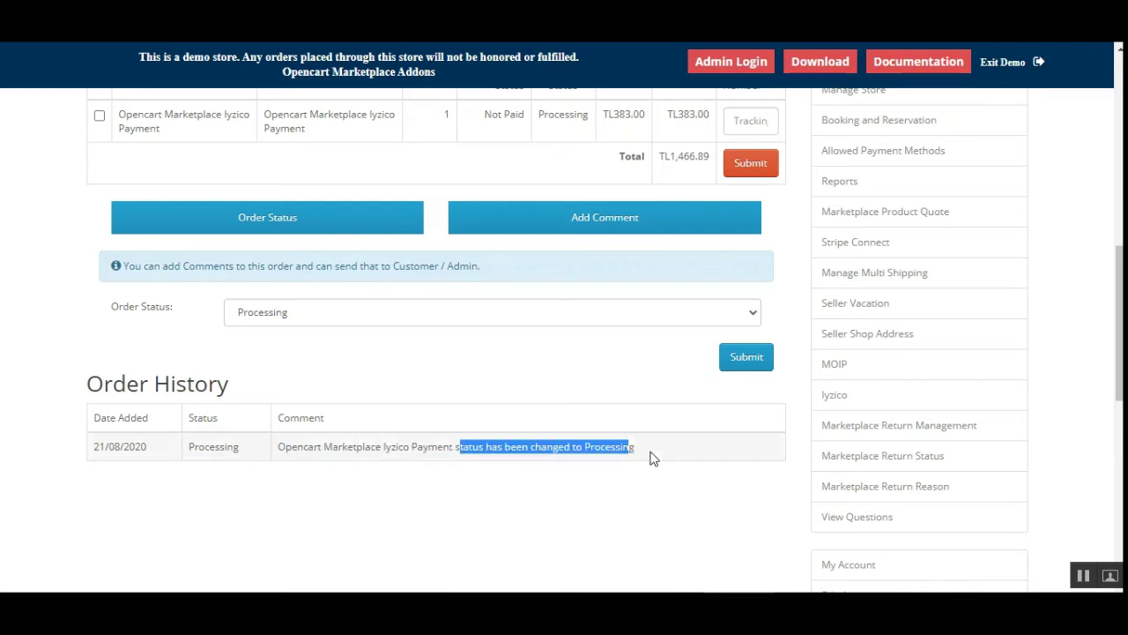
{"action": "left_click_drag", "start_coordinate": [1118, 384], "coordinate": [1118, 194]}
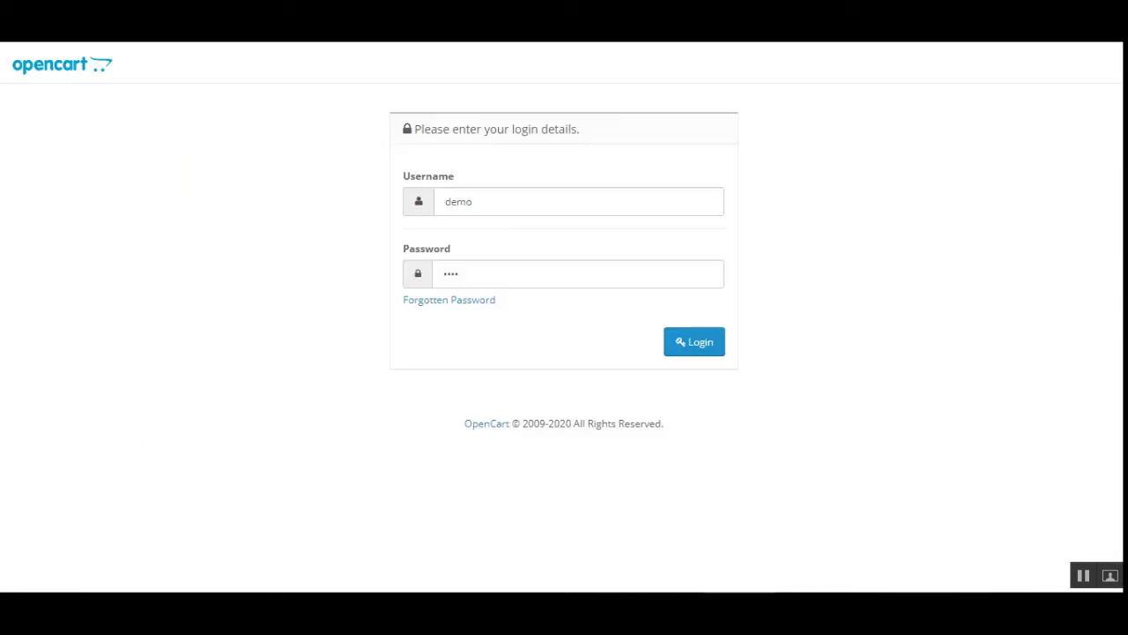
Replace the demo login with the saved admin credentials and log in to the admin panel
{"action": "double_click", "coordinate": [519, 202]}
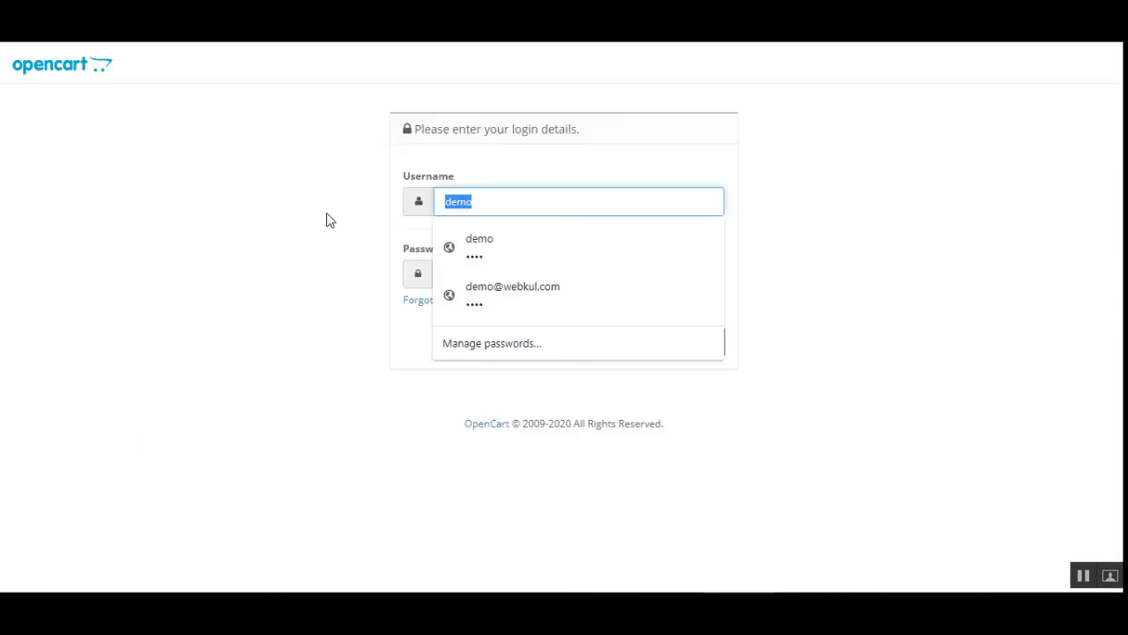
{"action": "left_click", "coordinate": [564, 252]}
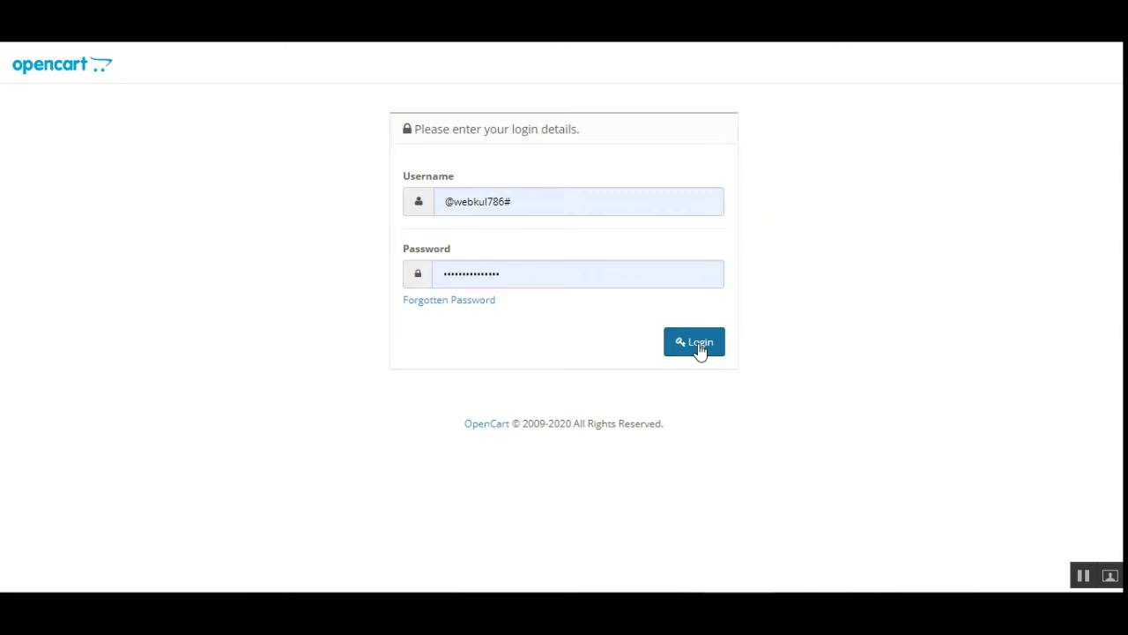
{"action": "left_click", "coordinate": [699, 348]}
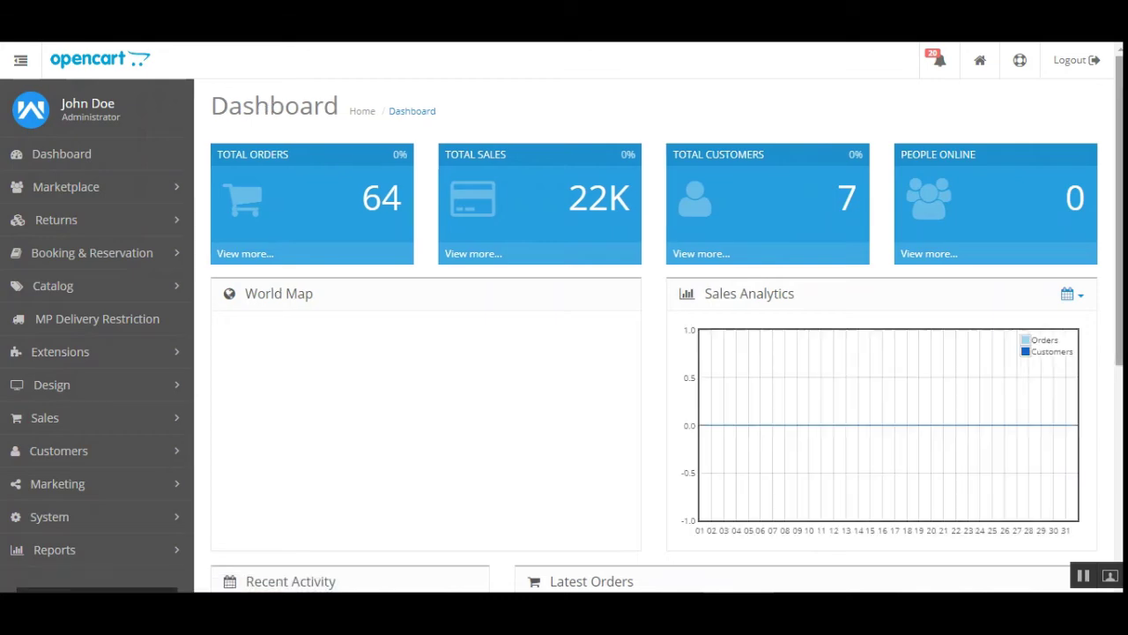
Go to Extensions > Extensions from the admin sidebar
{"action": "scroll", "coordinate": [653, 318], "scroll_direction": "down", "scroll_amount": 2}
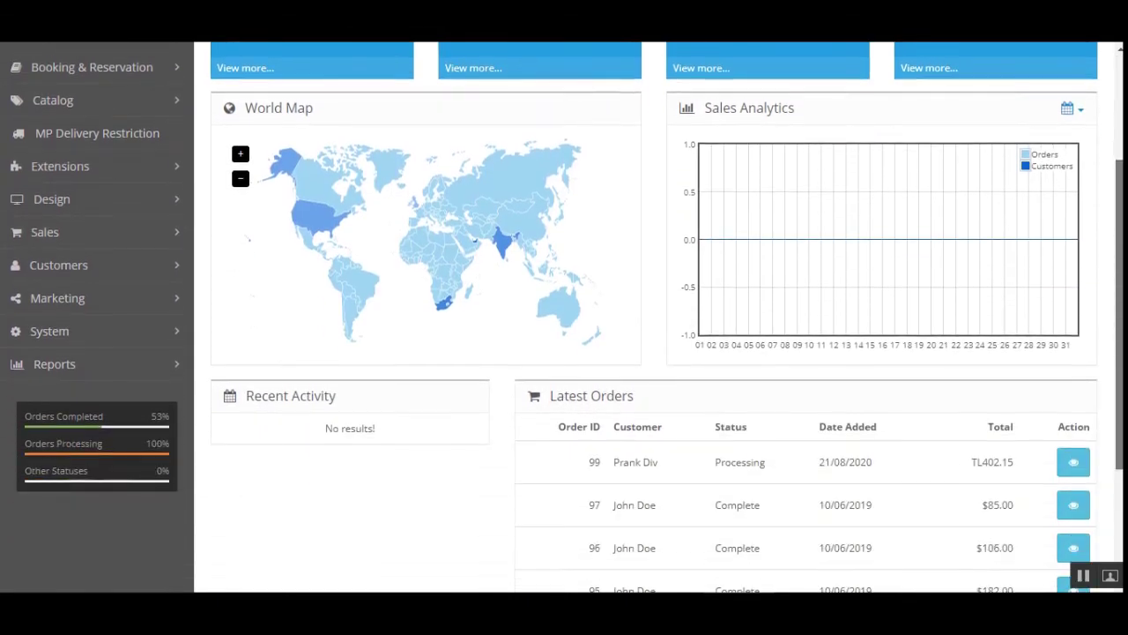
{"action": "scroll", "coordinate": [81, 317], "scroll_direction": "up", "scroll_amount": 2}
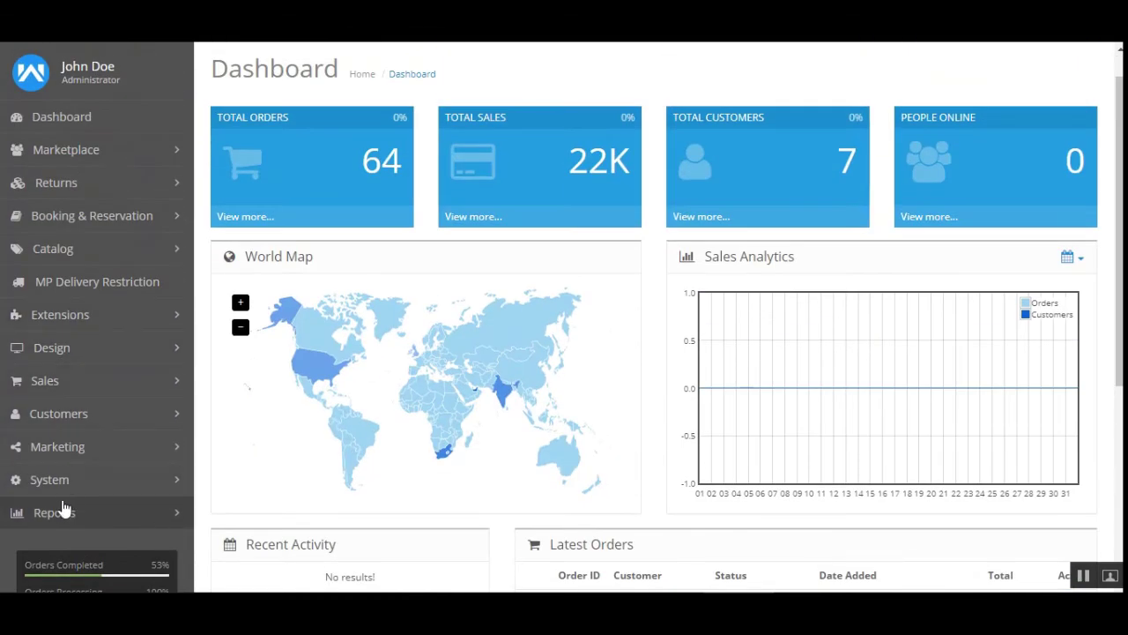
{"action": "left_click", "coordinate": [103, 325]}
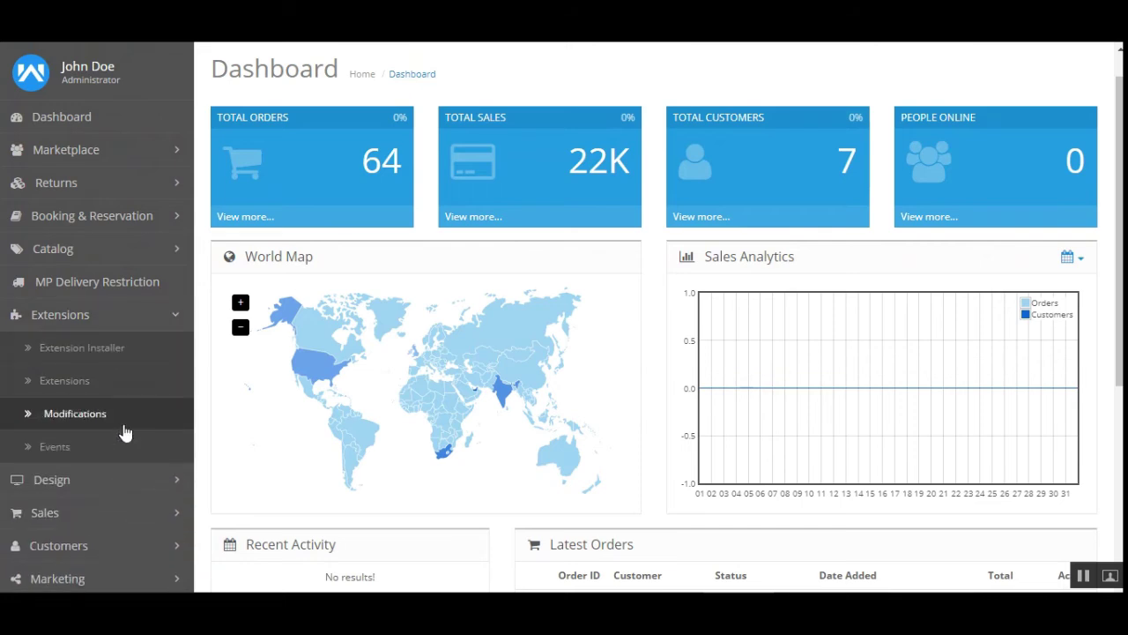
{"action": "left_click", "coordinate": [121, 393]}
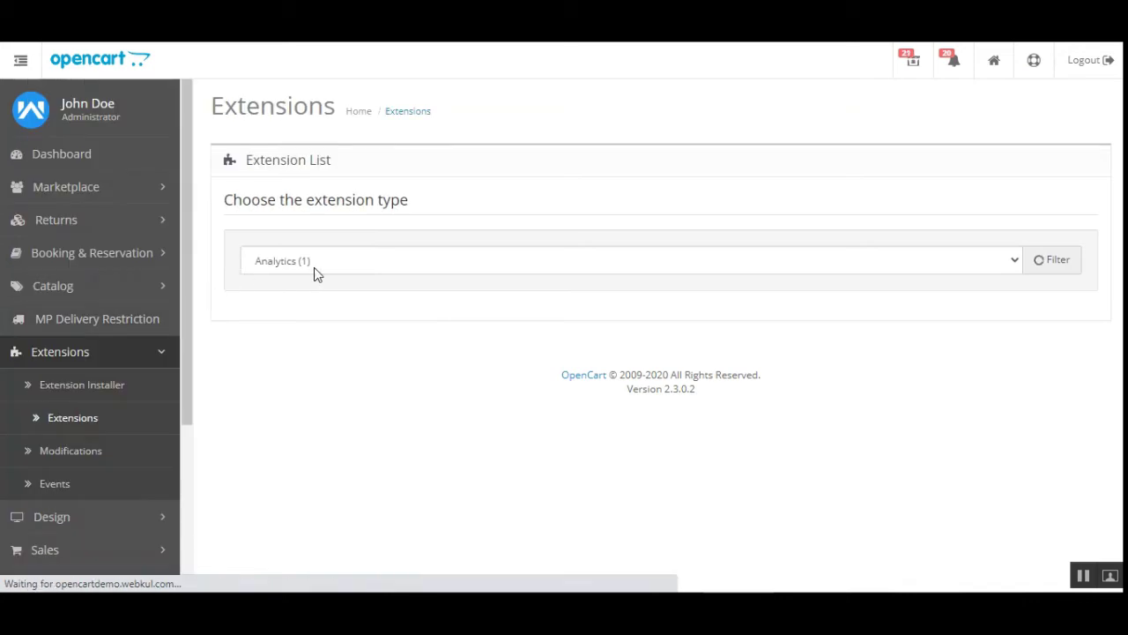
Filter the extension list to Modules (41) and edit the MarketPlace module
{"action": "left_click", "coordinate": [313, 263]}
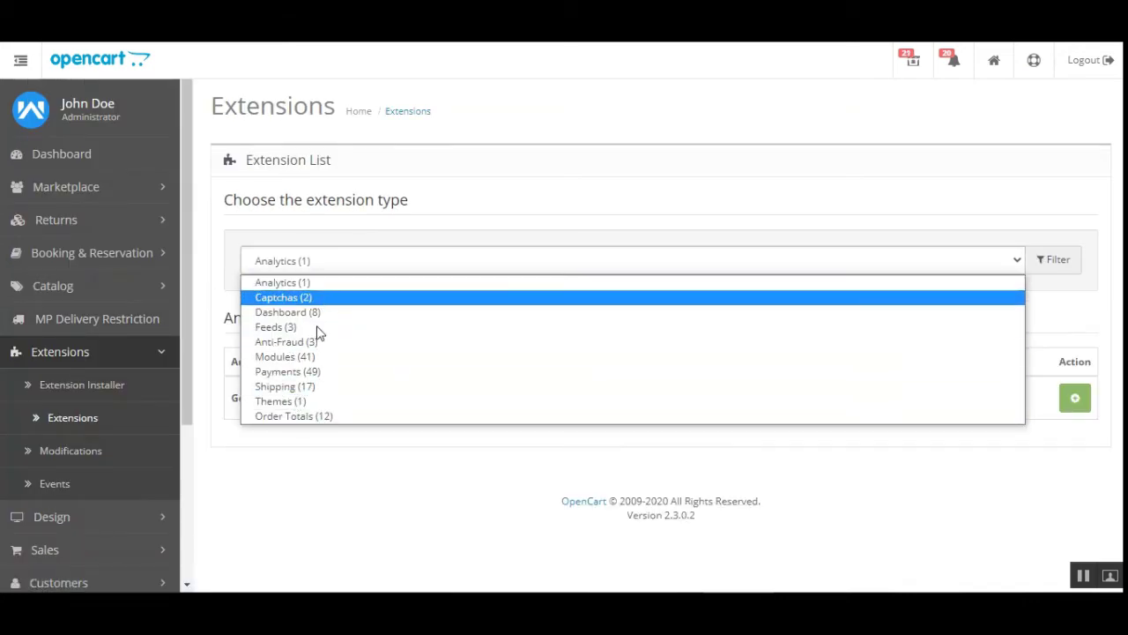
{"action": "left_click", "coordinate": [304, 357]}
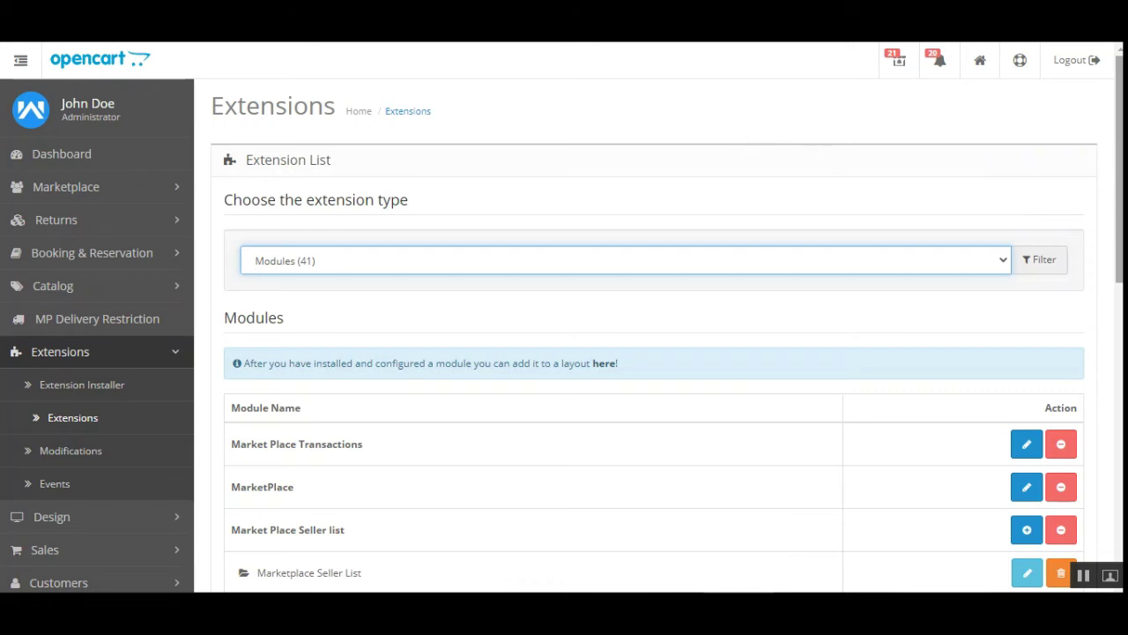
{"action": "scroll", "coordinate": [564, 317], "scroll_direction": "down", "scroll_amount": 1}
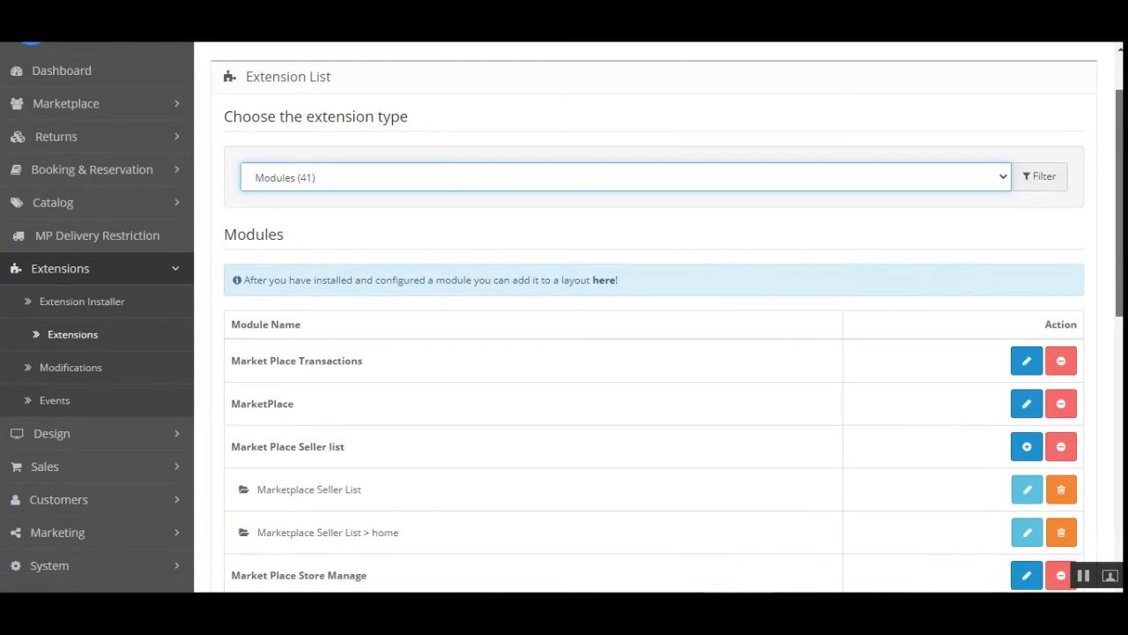
{"action": "scroll", "coordinate": [564, 317], "scroll_direction": "up", "scroll_amount": 1}
{"action": "scroll", "coordinate": [564, 317], "scroll_direction": "down", "scroll_amount": 3}
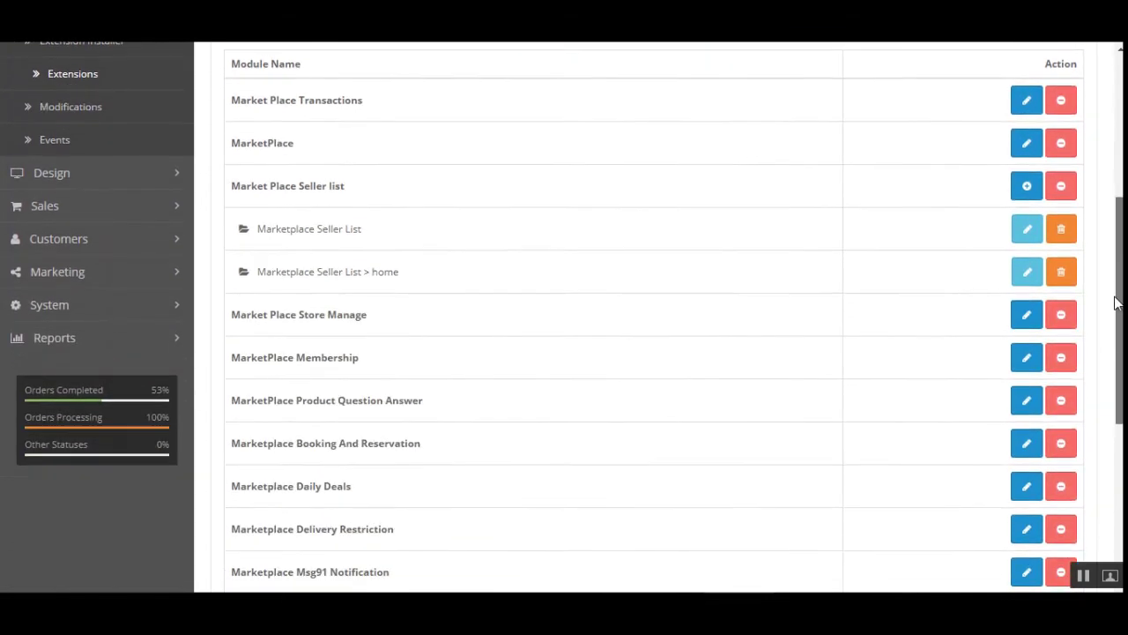
{"action": "scroll", "coordinate": [565, 317], "scroll_direction": "down", "scroll_amount": 1}
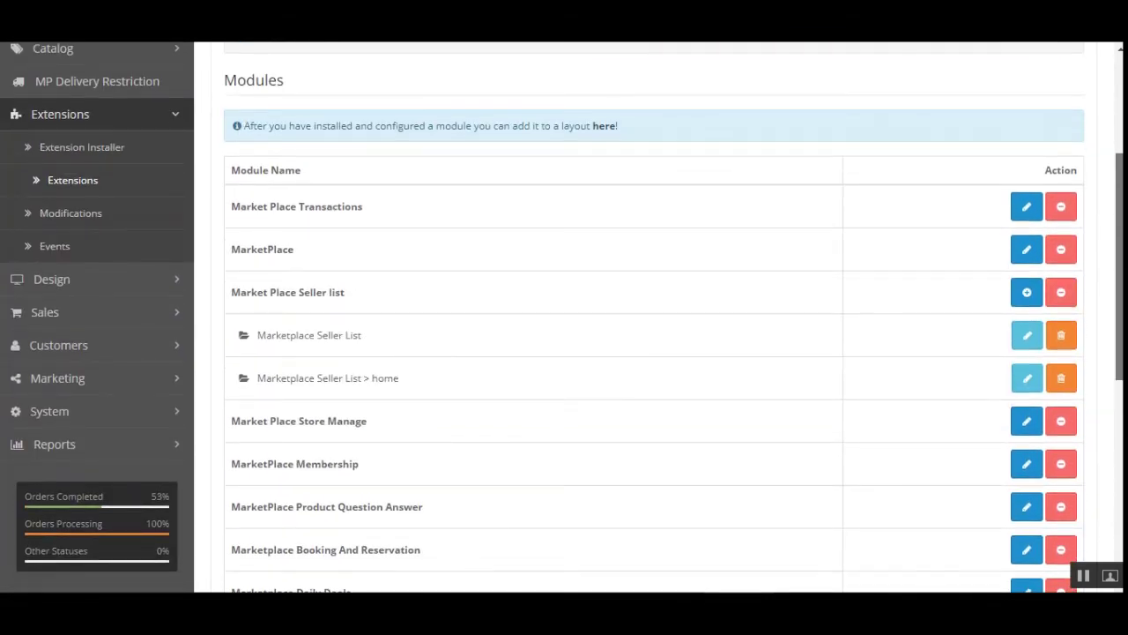
{"action": "scroll", "coordinate": [564, 317], "scroll_direction": "down", "scroll_amount": 1}
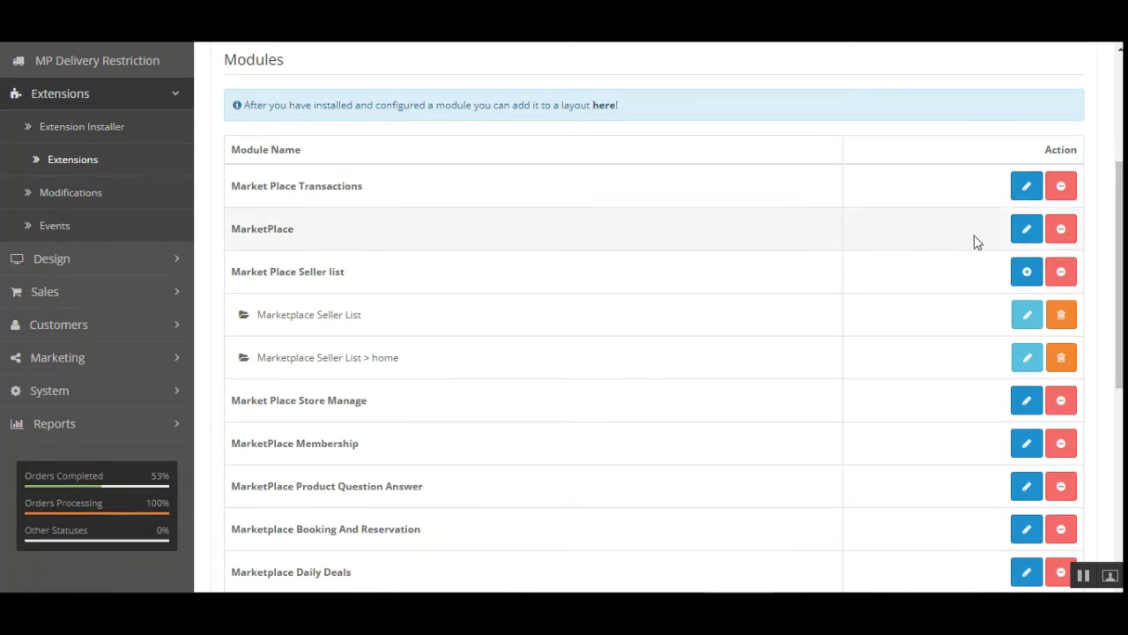
{"action": "left_click", "coordinate": [1027, 231]}
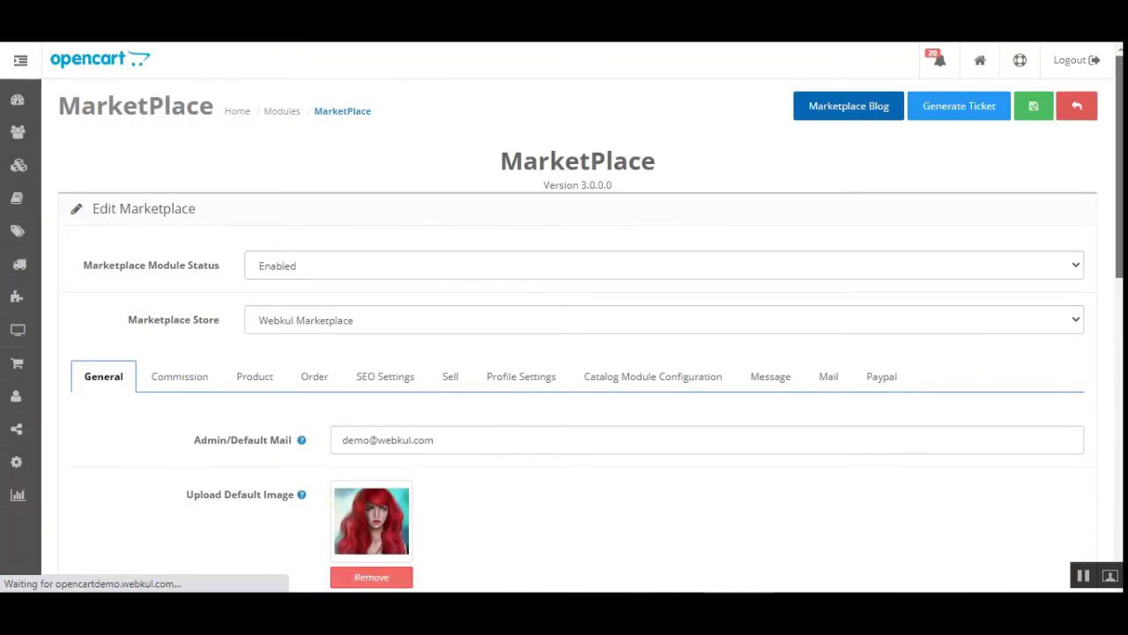
Keep Iyzico checked in the Catalog Module Configuration's Allowed Account Menu, then return to Extensions
{"action": "scroll", "coordinate": [565, 317], "scroll_direction": "down", "scroll_amount": 2}
{"action": "scroll", "coordinate": [1053, 250], "scroll_direction": "down", "scroll_amount": 3}
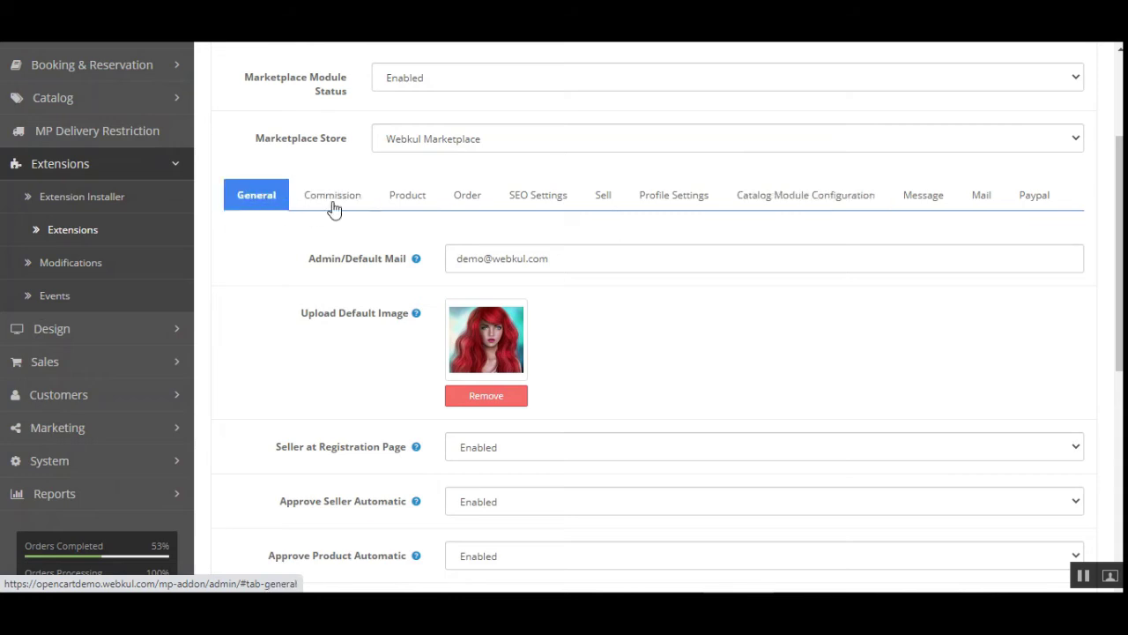
{"action": "left_click", "coordinate": [784, 205]}
{"action": "scroll", "coordinate": [352, 205], "scroll_direction": "down", "scroll_amount": 2}
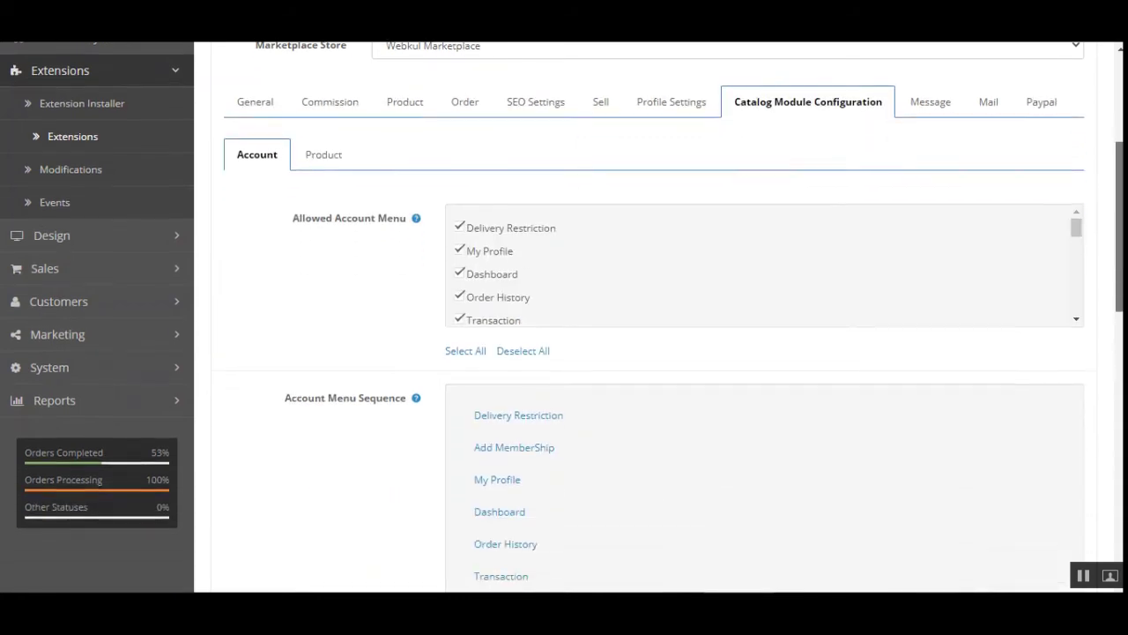
{"action": "mouse_move", "coordinate": [294, 188]}
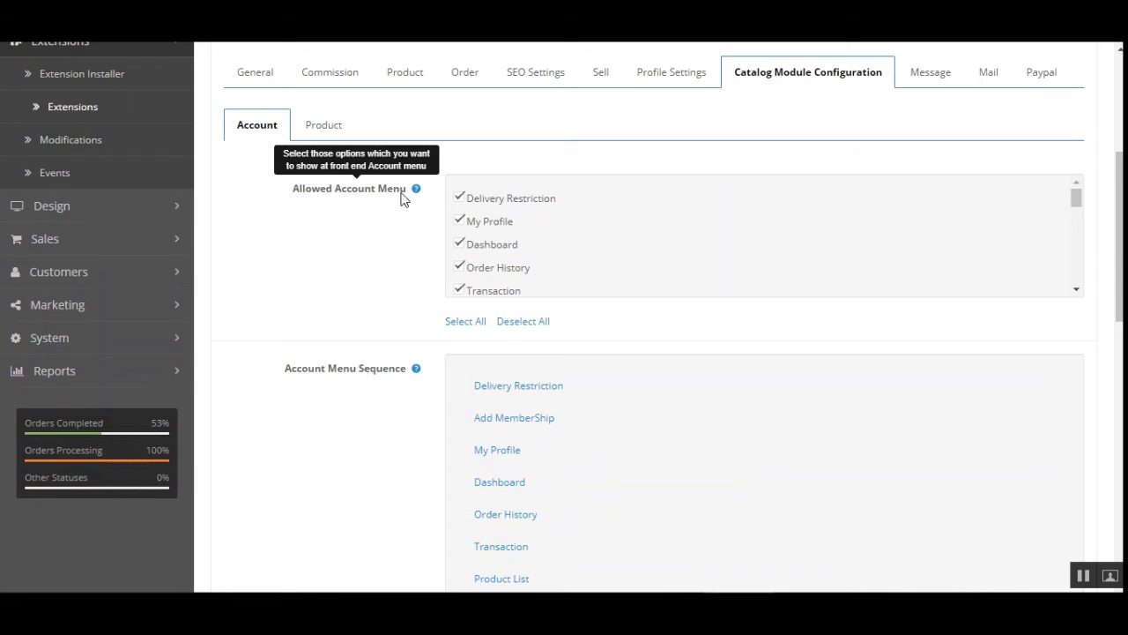
{"action": "left_click_drag", "start_coordinate": [1082, 204], "coordinate": [1077, 234]}
{"action": "left_click", "coordinate": [460, 212]}
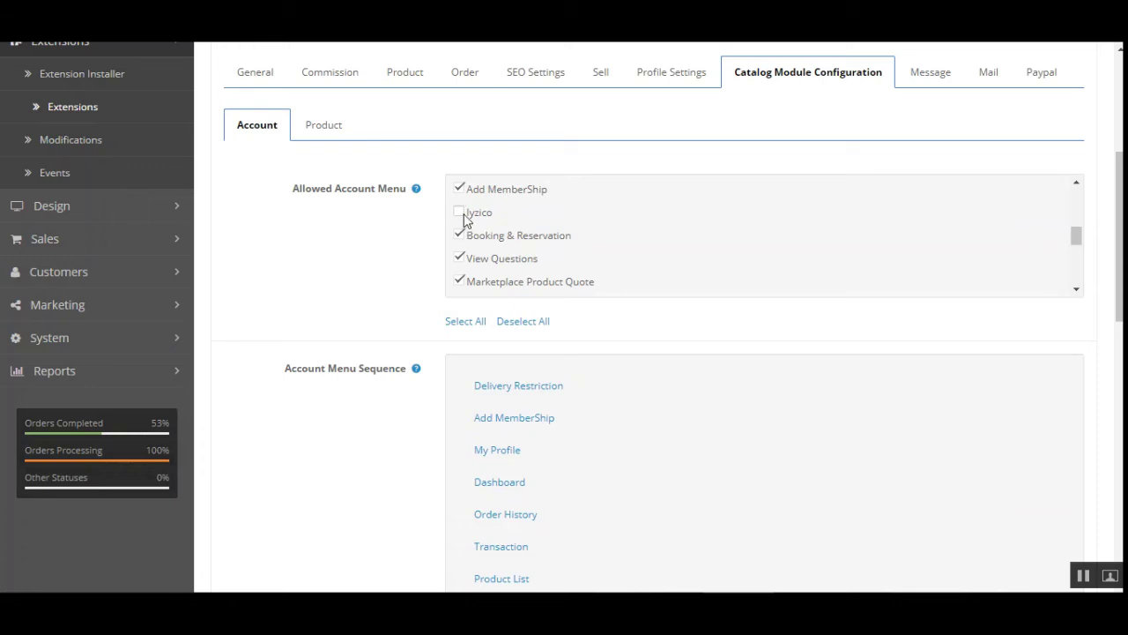
{"action": "left_click", "coordinate": [460, 213]}
{"action": "scroll", "coordinate": [221, 290], "scroll_direction": "up", "scroll_amount": 4}
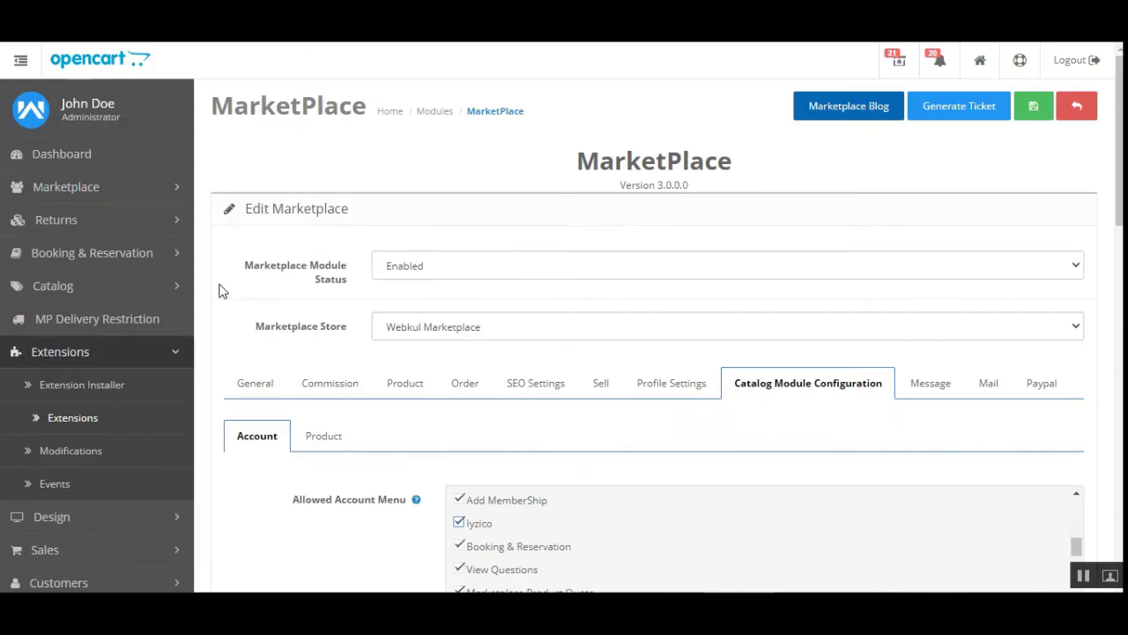
{"action": "left_click", "coordinate": [81, 423]}
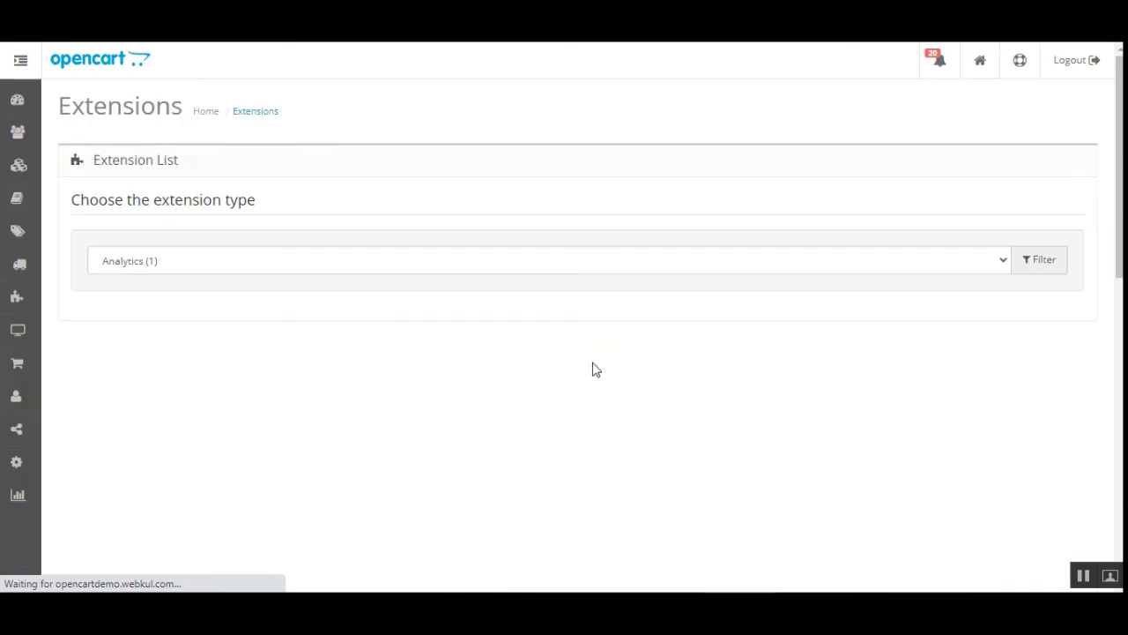
Show Payments (49) extensions, find 'iyzico' on the page, and edit Iyzico for Marketplace
{"action": "left_click", "coordinate": [364, 264]}
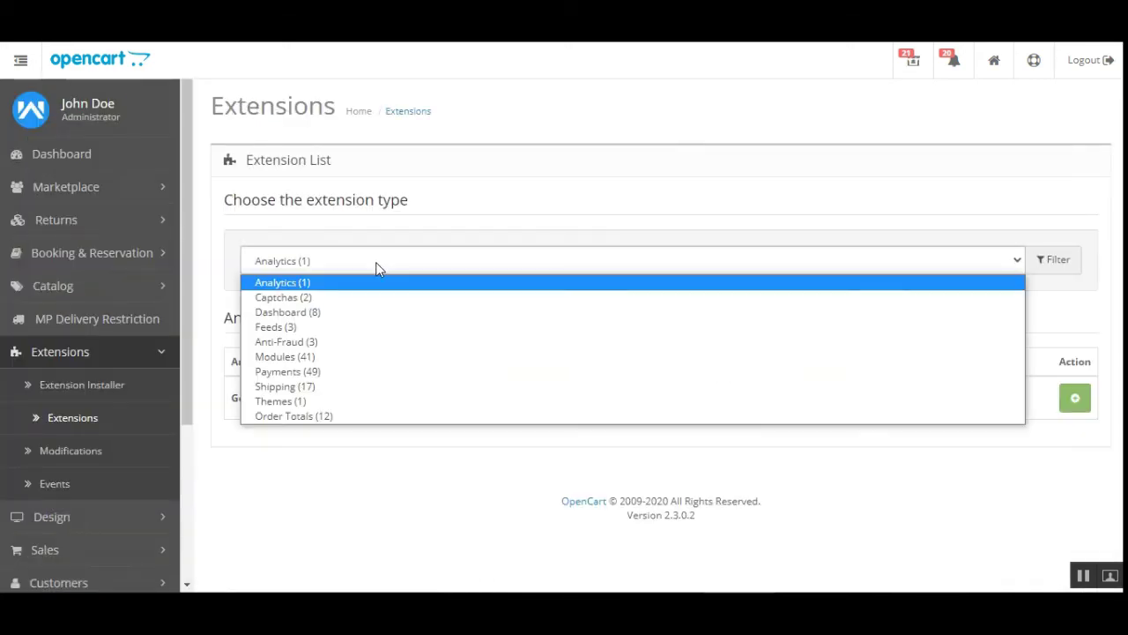
{"action": "left_click", "coordinate": [364, 379]}
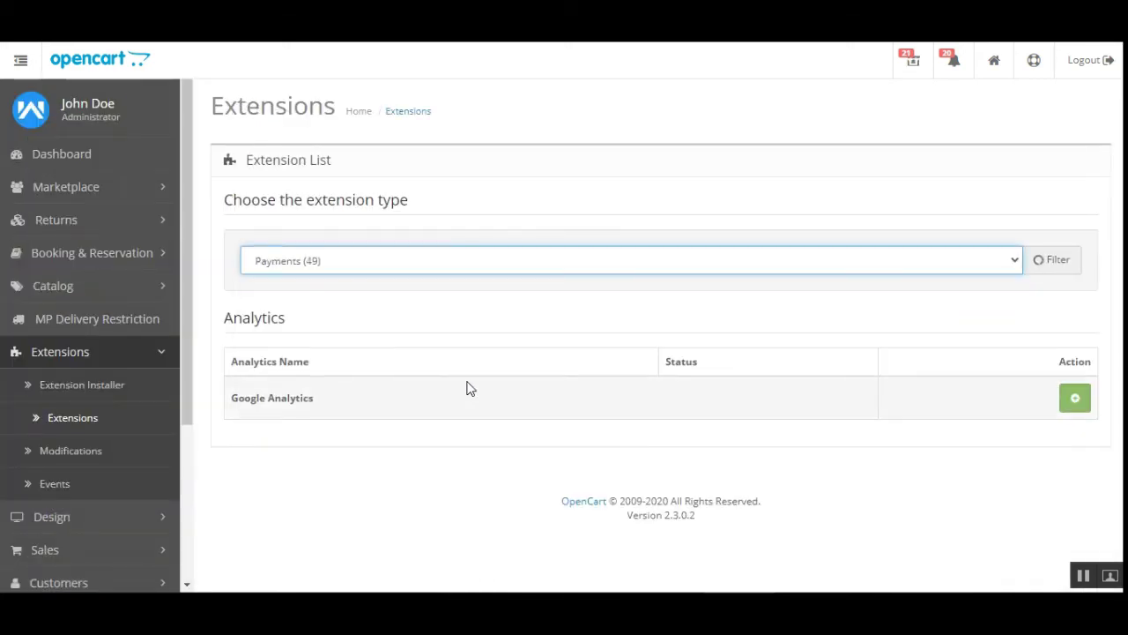
{"action": "scroll", "coordinate": [446, 406], "scroll_direction": "down", "scroll_amount": 4}
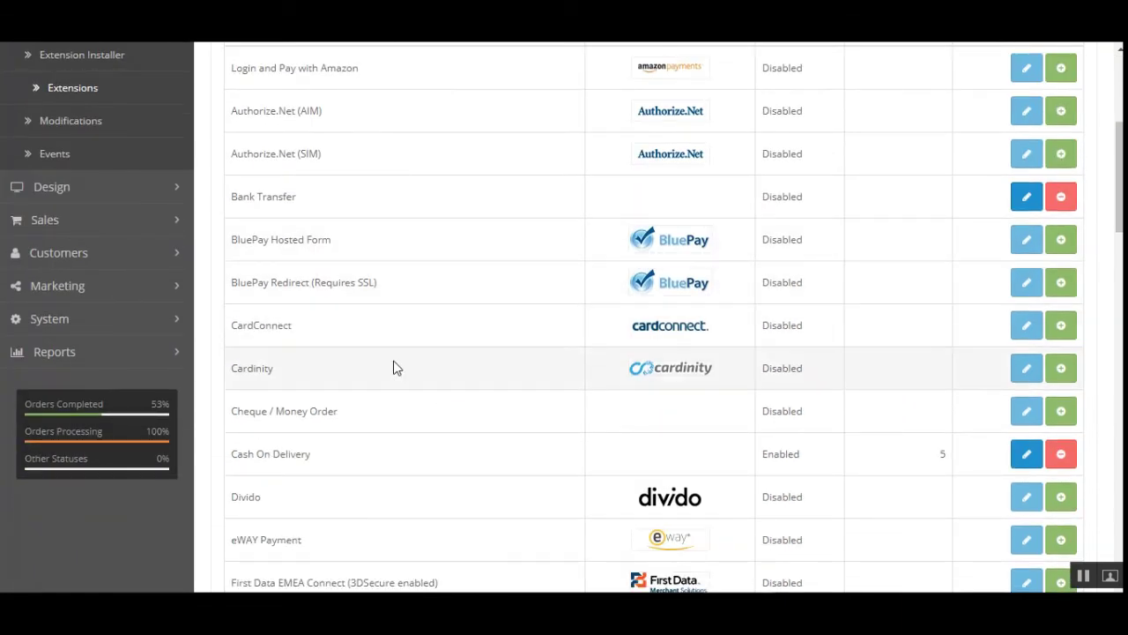
{"action": "key", "text": "ctrl+f"}
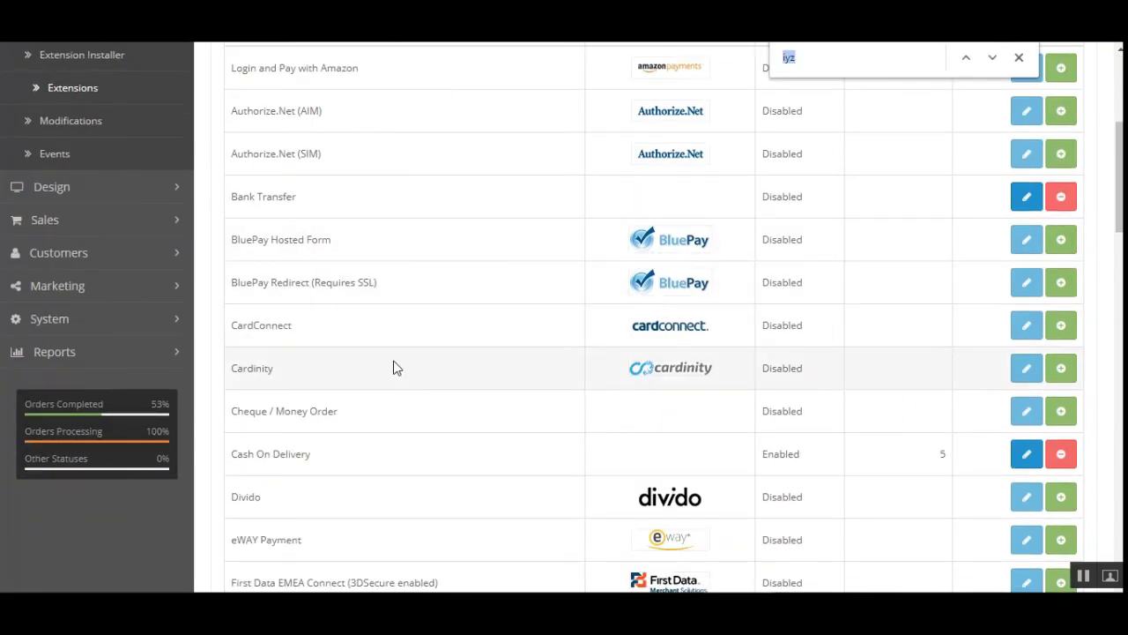
{"action": "type", "text": "iyzico"}
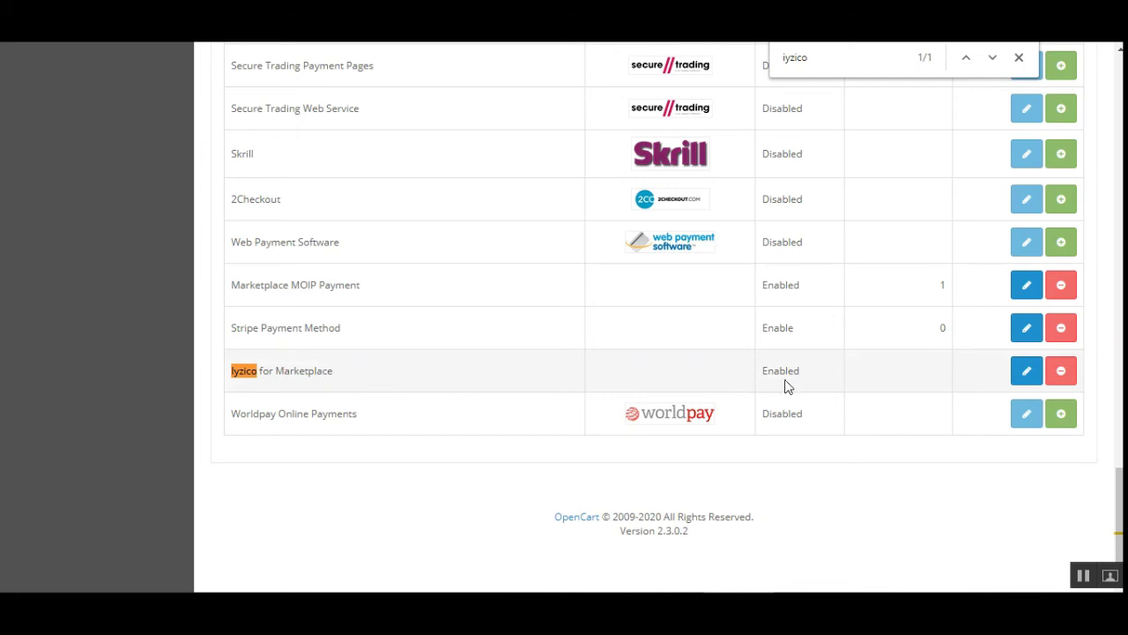
{"action": "left_click", "coordinate": [1022, 378]}
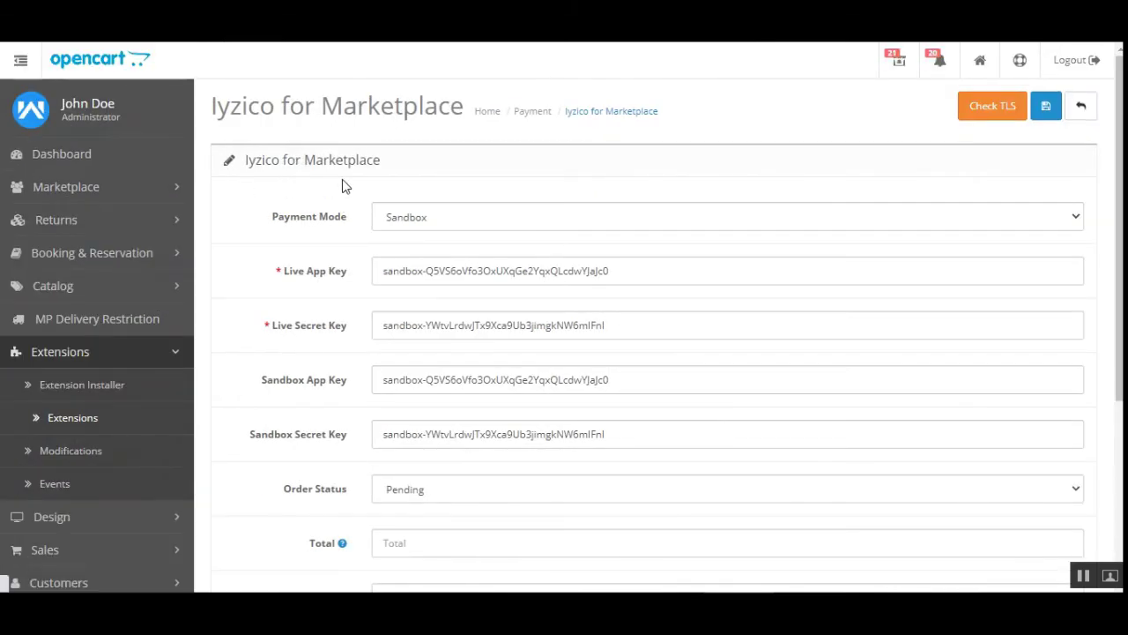
Review the Sandbox Payment Mode and the Live and Sandbox App and Secret Key fields
{"action": "scroll", "coordinate": [273, 135], "scroll_direction": "down", "scroll_amount": 2}
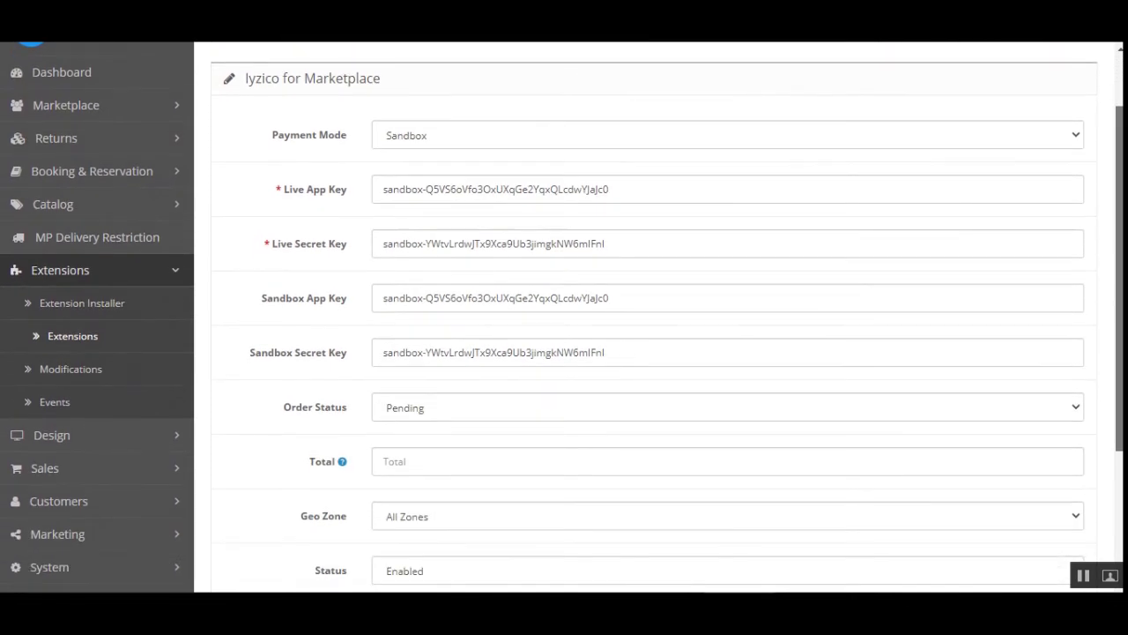
{"action": "left_click_drag", "start_coordinate": [273, 135], "coordinate": [340, 158]}
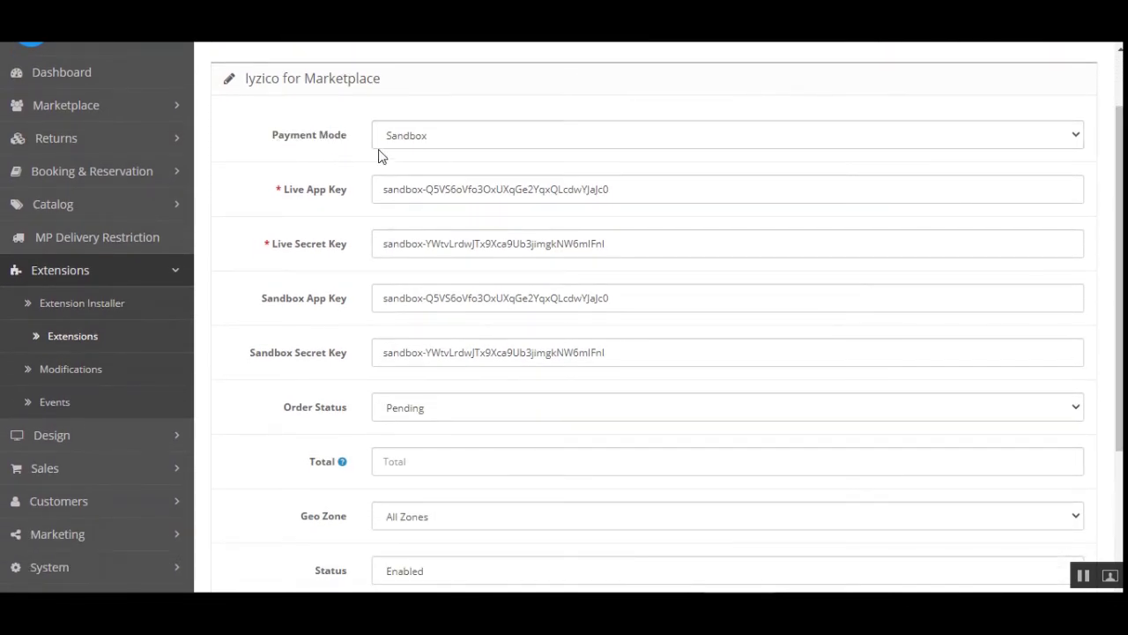
{"action": "left_click", "coordinate": [401, 146]}
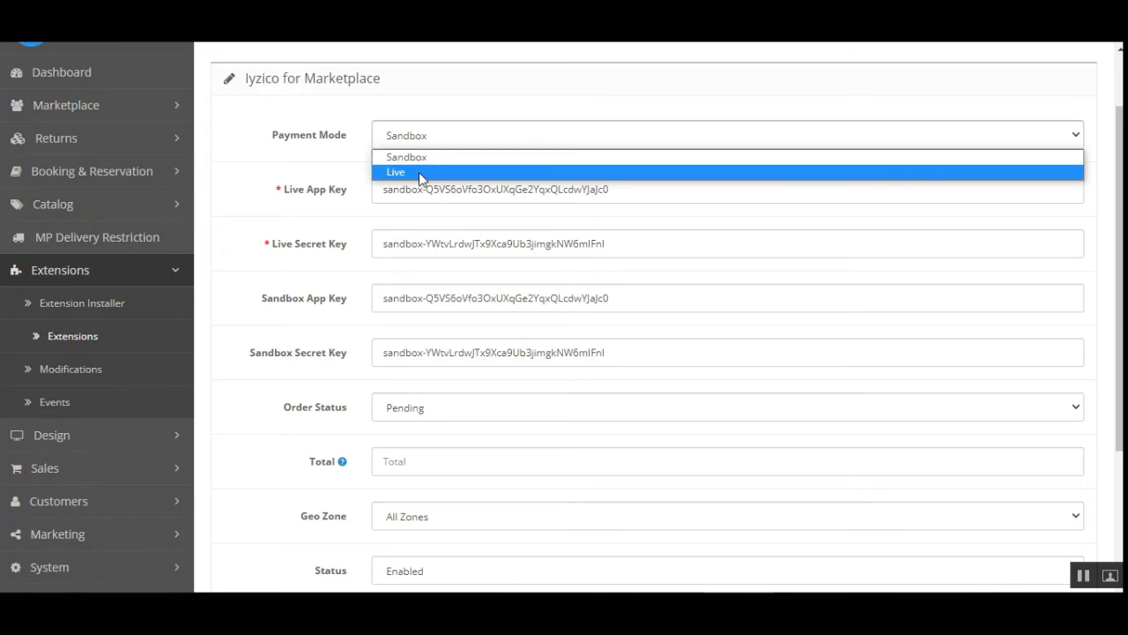
{"action": "left_click", "coordinate": [309, 162]}
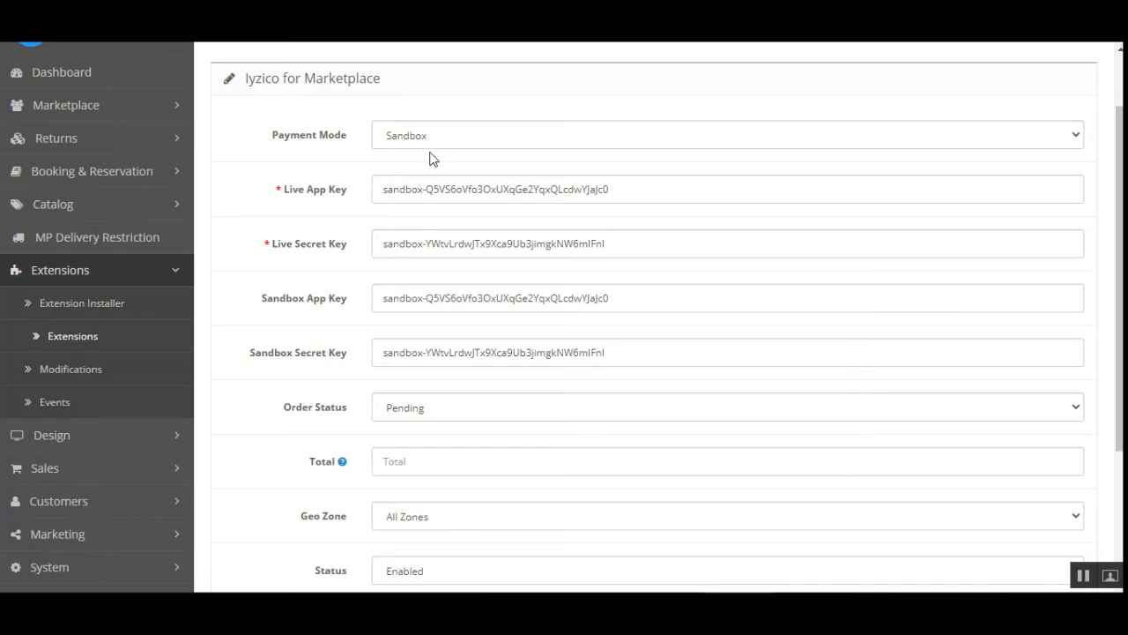
{"action": "left_click_drag", "start_coordinate": [291, 190], "coordinate": [348, 190]}
{"action": "left_click", "coordinate": [279, 248]}
{"action": "left_click_drag", "start_coordinate": [279, 250], "coordinate": [337, 253]}
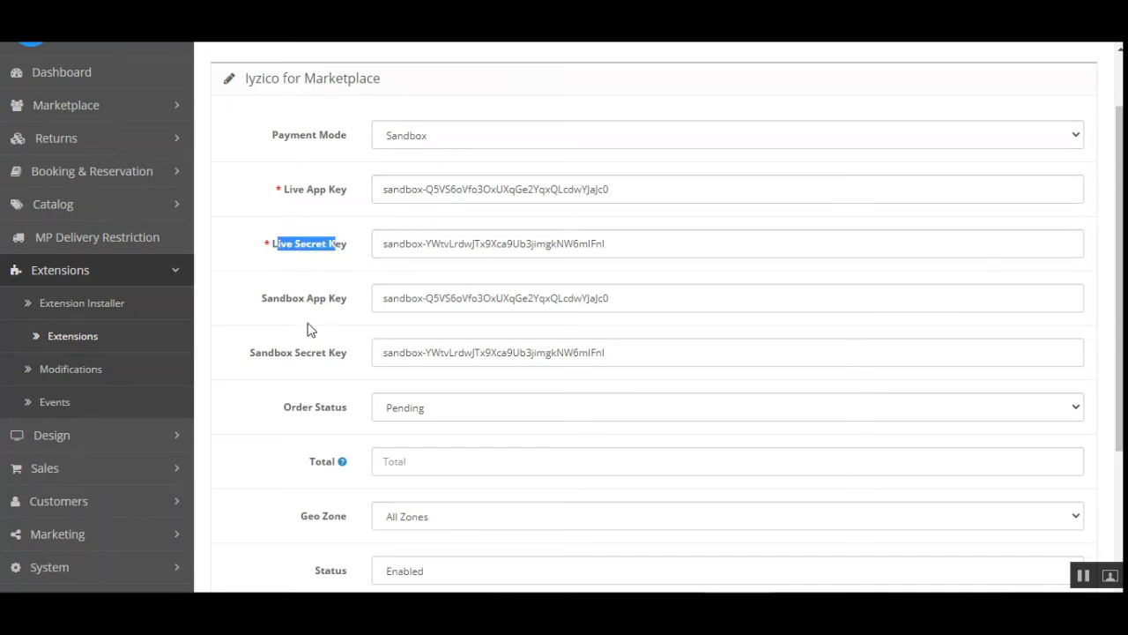
{"action": "left_click_drag", "start_coordinate": [273, 305], "coordinate": [341, 305]}
{"action": "left_click_drag", "start_coordinate": [337, 361], "coordinate": [348, 360]}
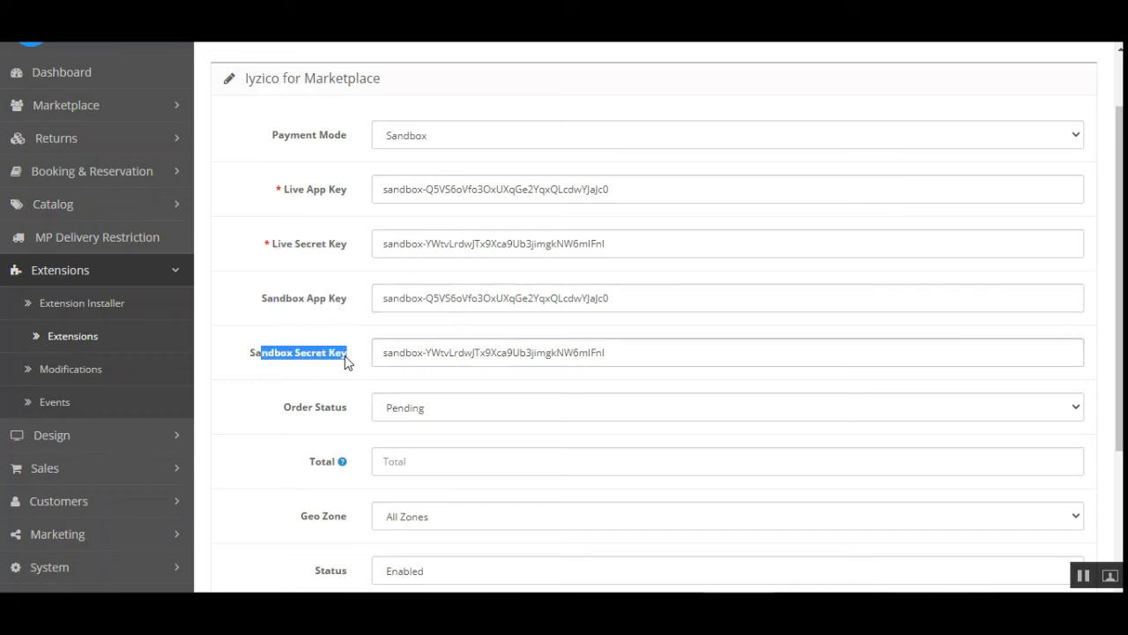
Switch Payment Mode to Live and then back to Sandbox
{"action": "left_click", "coordinate": [423, 137]}
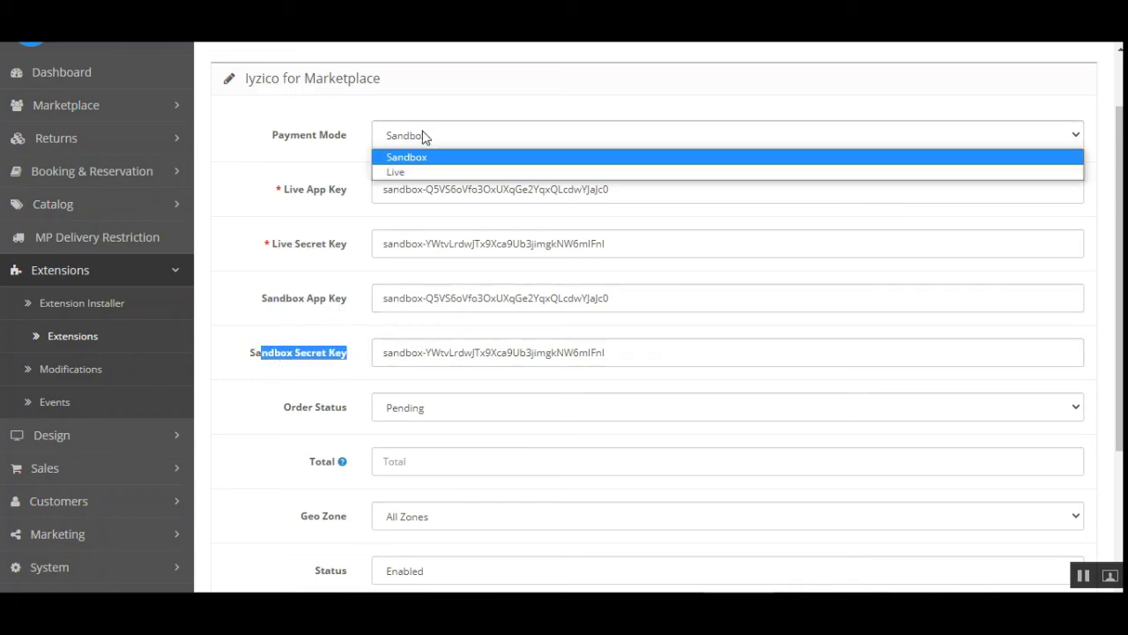
{"action": "left_click", "coordinate": [408, 172]}
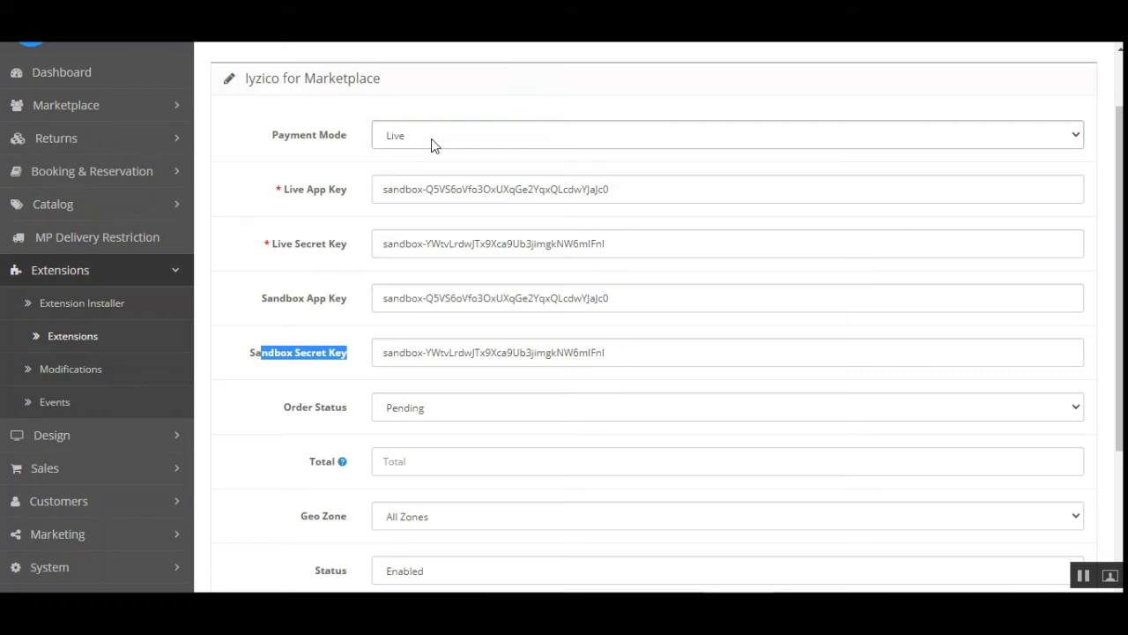
{"action": "left_click", "coordinate": [414, 139]}
{"action": "left_click", "coordinate": [412, 155]}
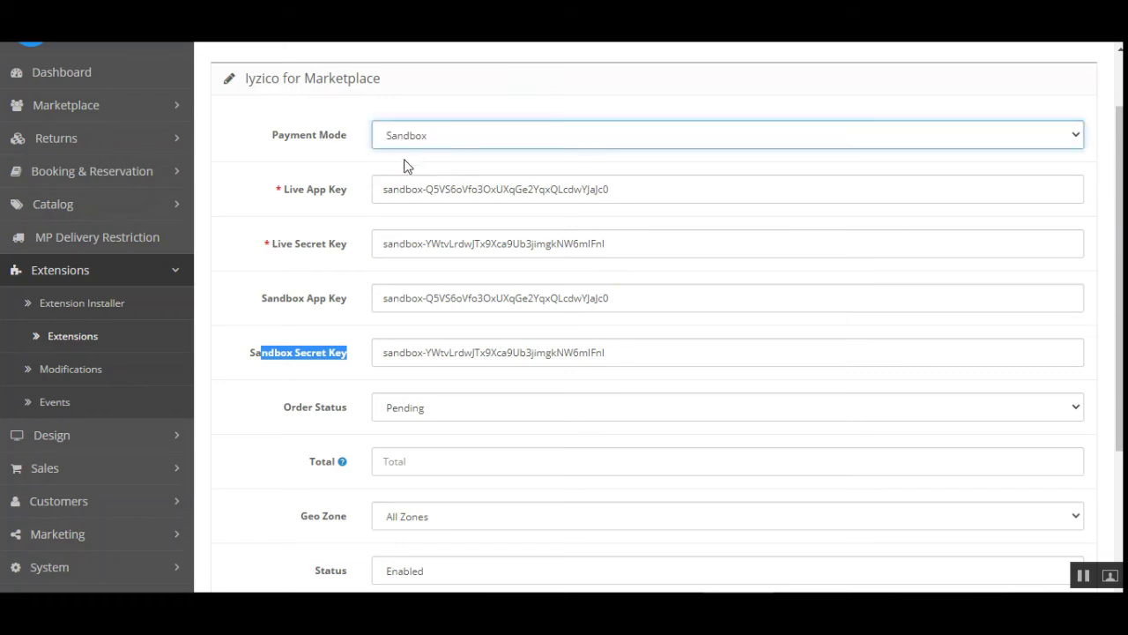
{"action": "left_click", "coordinate": [266, 191]}
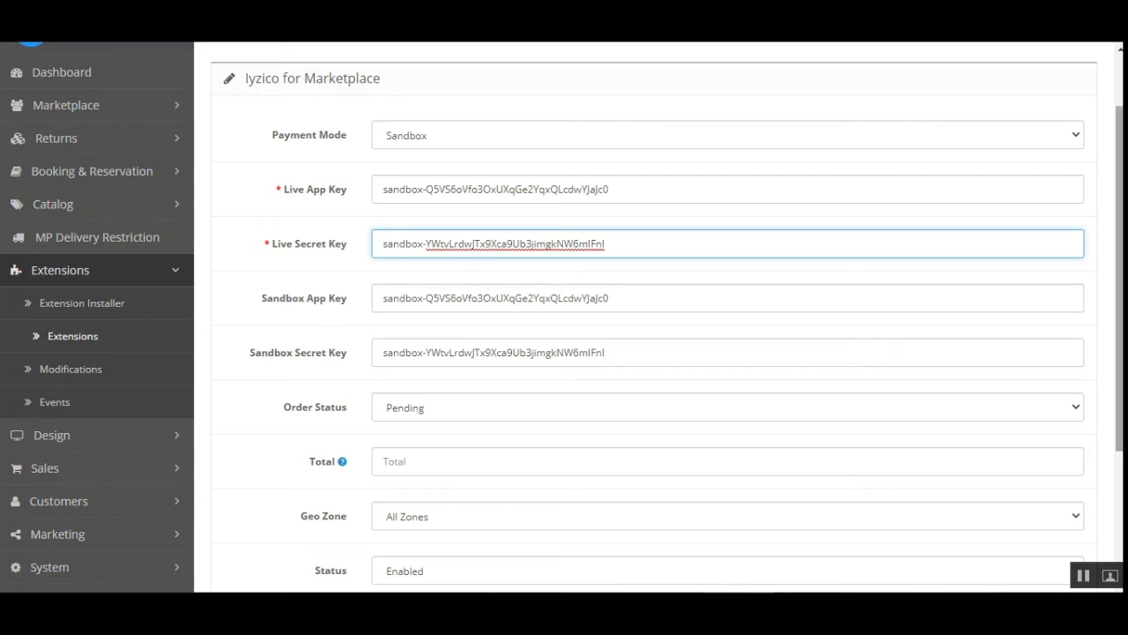
Keep the Order Status set to Pending
{"action": "scroll", "coordinate": [473, 288], "scroll_direction": "down", "scroll_amount": 1}
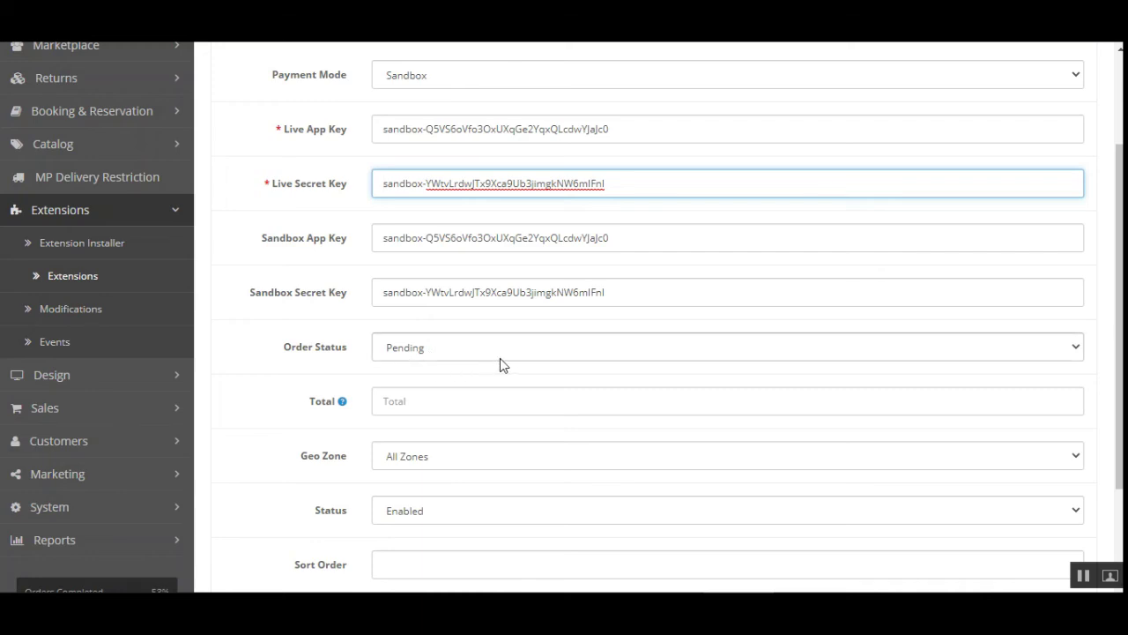
{"action": "left_click", "coordinate": [494, 357]}
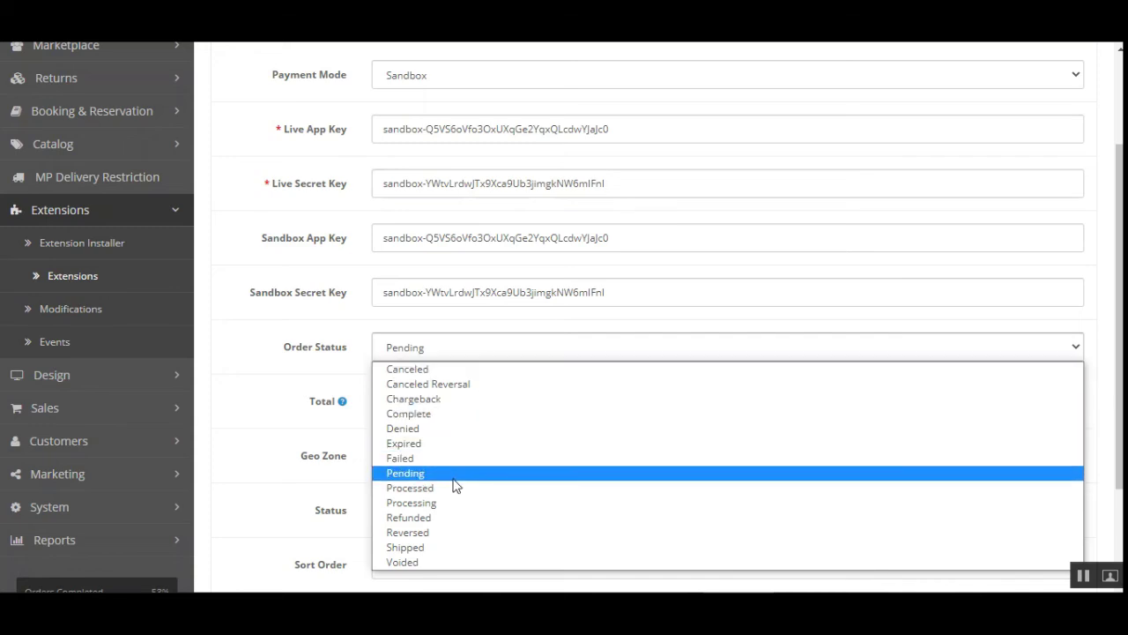
{"action": "left_click", "coordinate": [377, 350]}
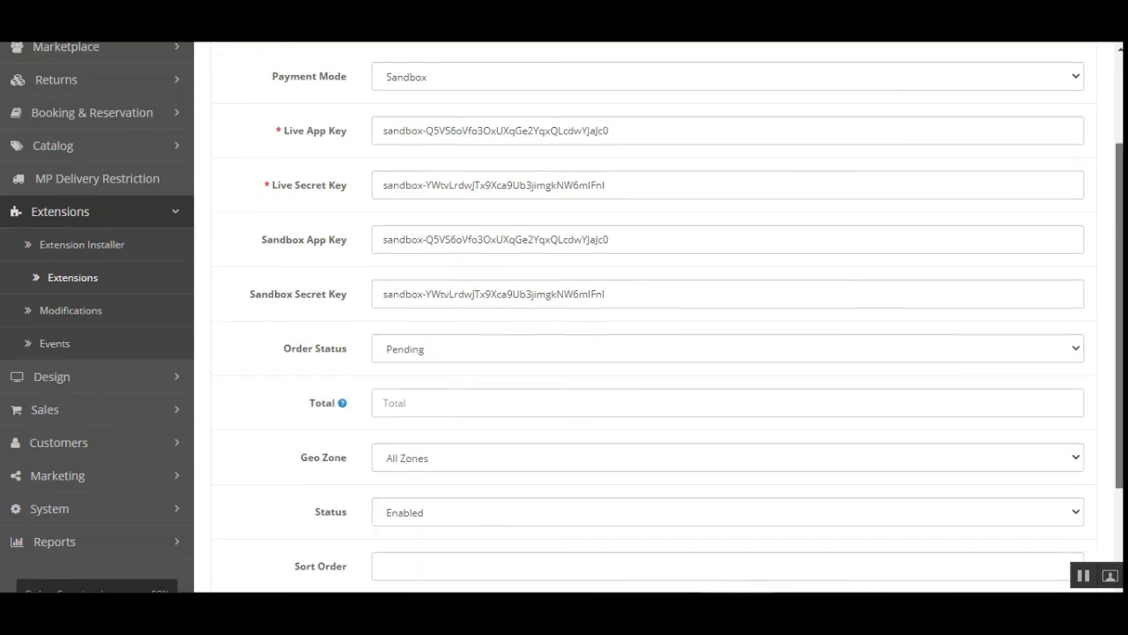
{"action": "scroll", "coordinate": [755, 295], "scroll_direction": "down", "scroll_amount": 2}
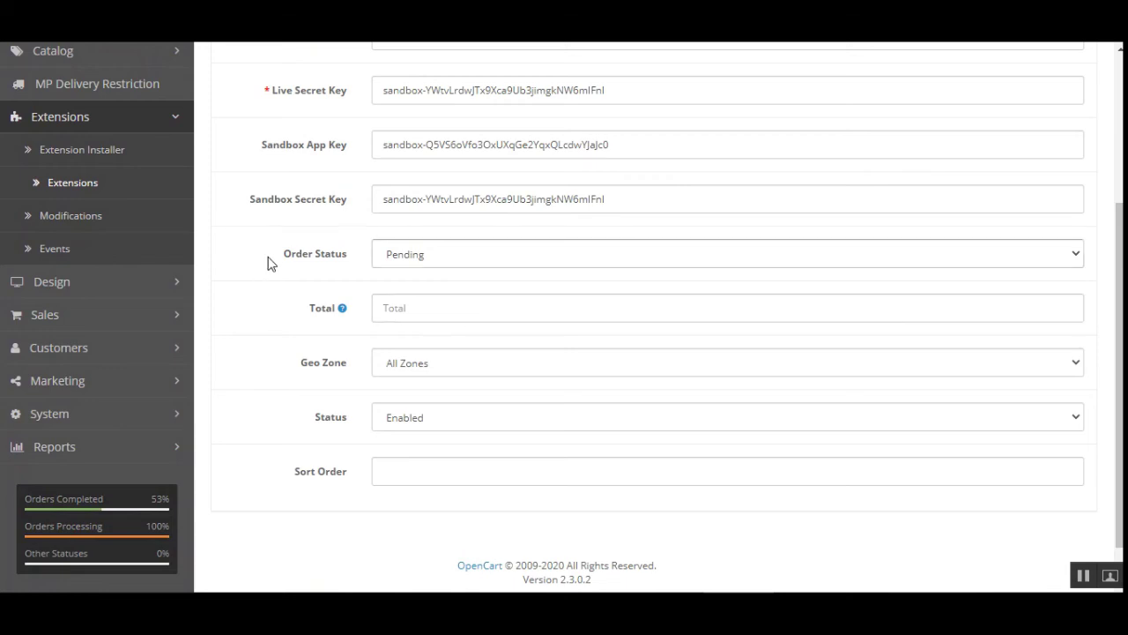
{"action": "mouse_move", "coordinate": [341, 313]}
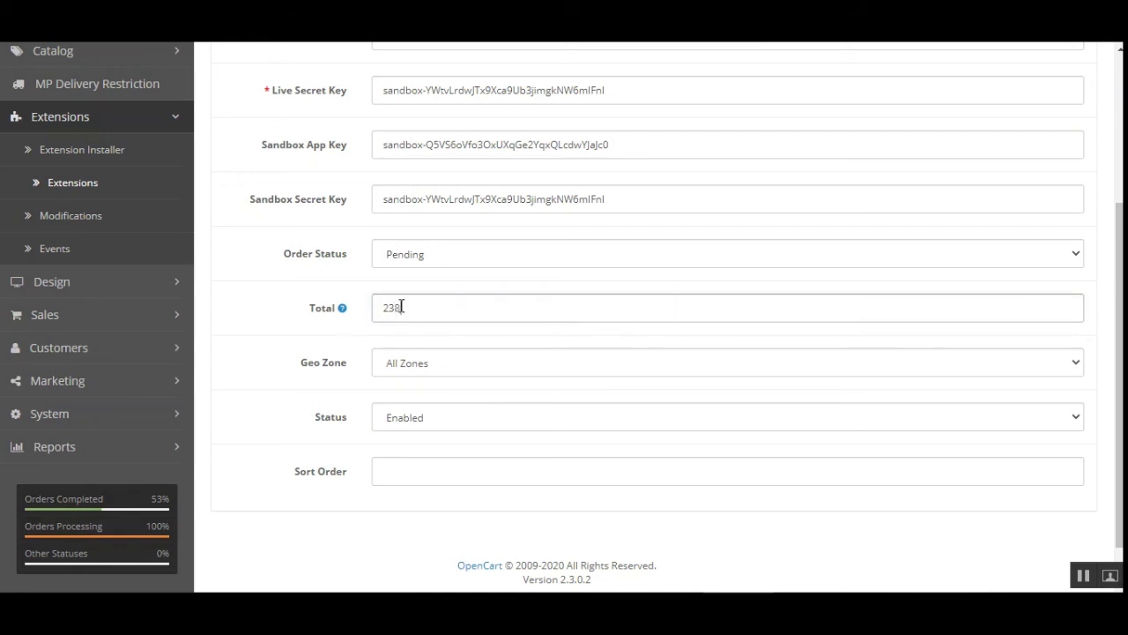
Enter a Total of 2388 and keep Geo Zone as All Zones
{"action": "left_click", "coordinate": [403, 308]}
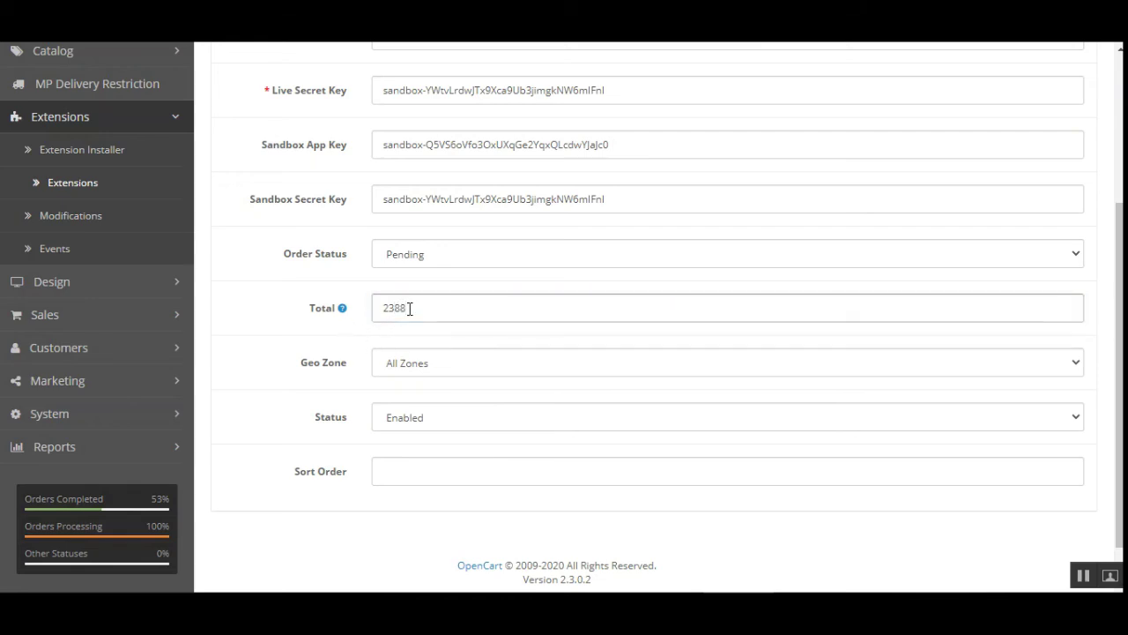
{"action": "left_click", "coordinate": [287, 366]}
{"action": "left_click", "coordinate": [471, 371]}
{"action": "left_click", "coordinate": [436, 367]}
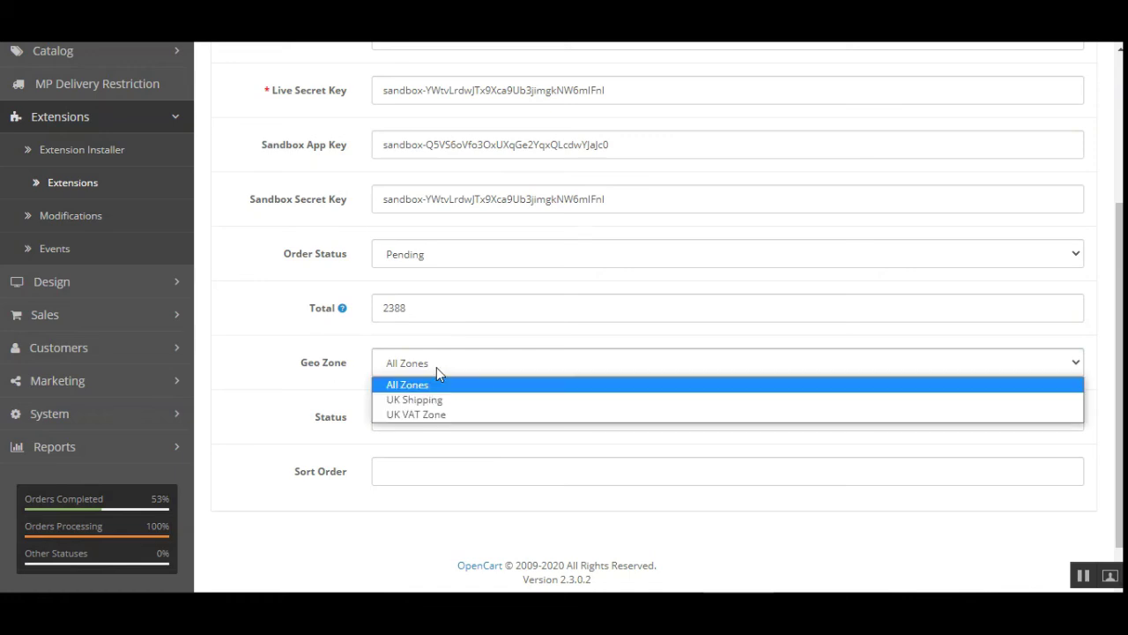
{"action": "left_click", "coordinate": [270, 370]}
Keep Status Enabled and set Sort Order to 1
{"action": "scroll", "coordinate": [219, 411], "scroll_direction": "down", "scroll_amount": 1}
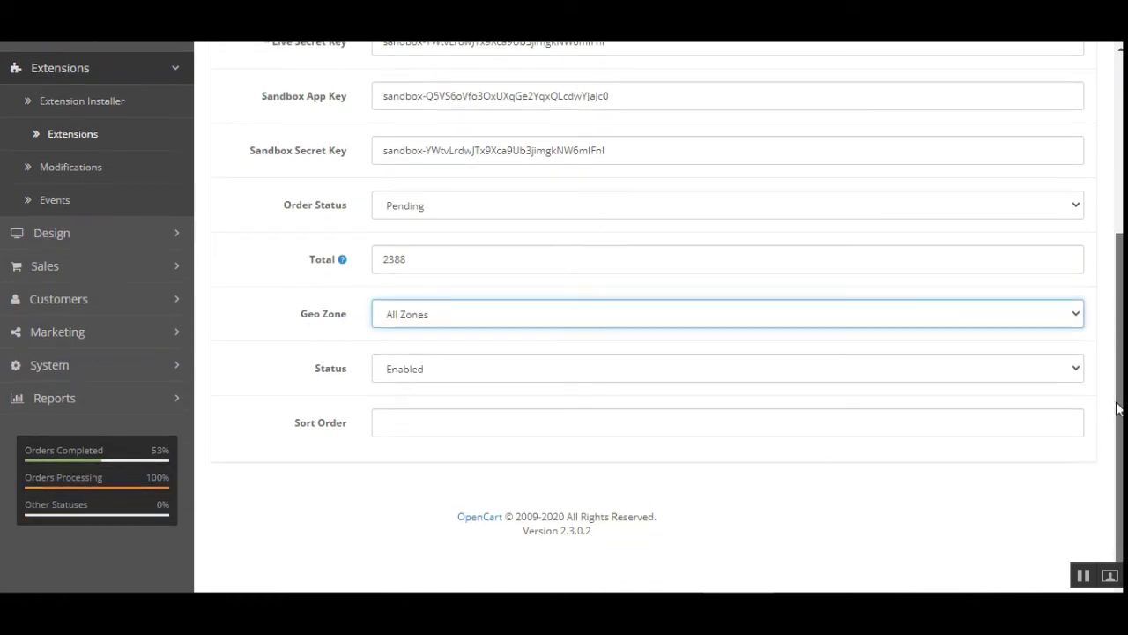
{"action": "left_click", "coordinate": [437, 369]}
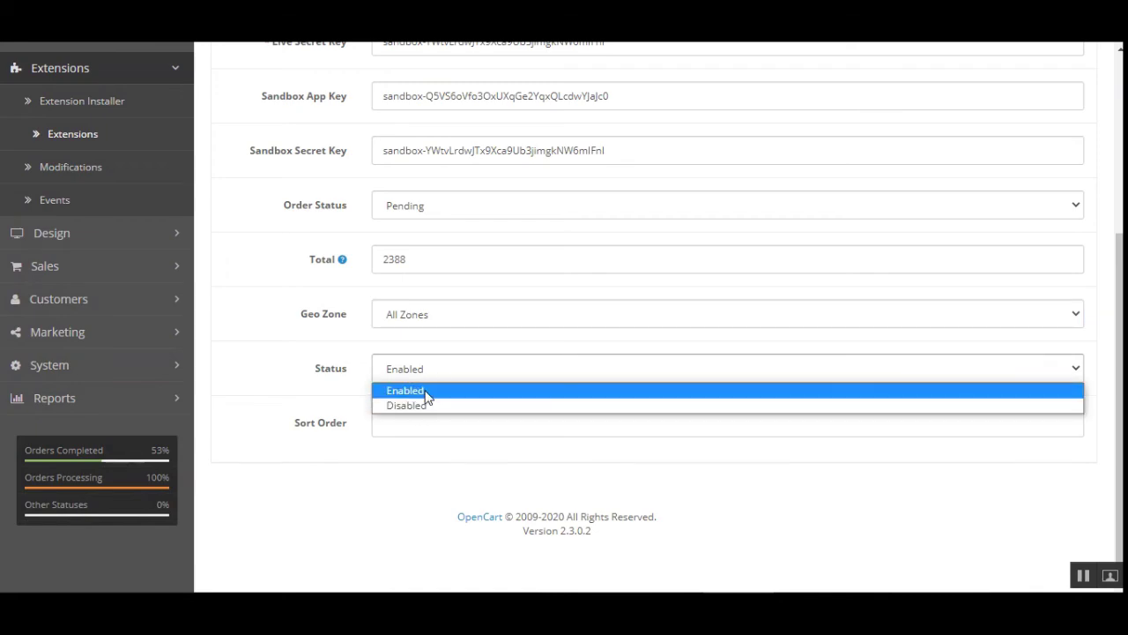
{"action": "left_click", "coordinate": [380, 467]}
{"action": "left_click", "coordinate": [433, 423]}
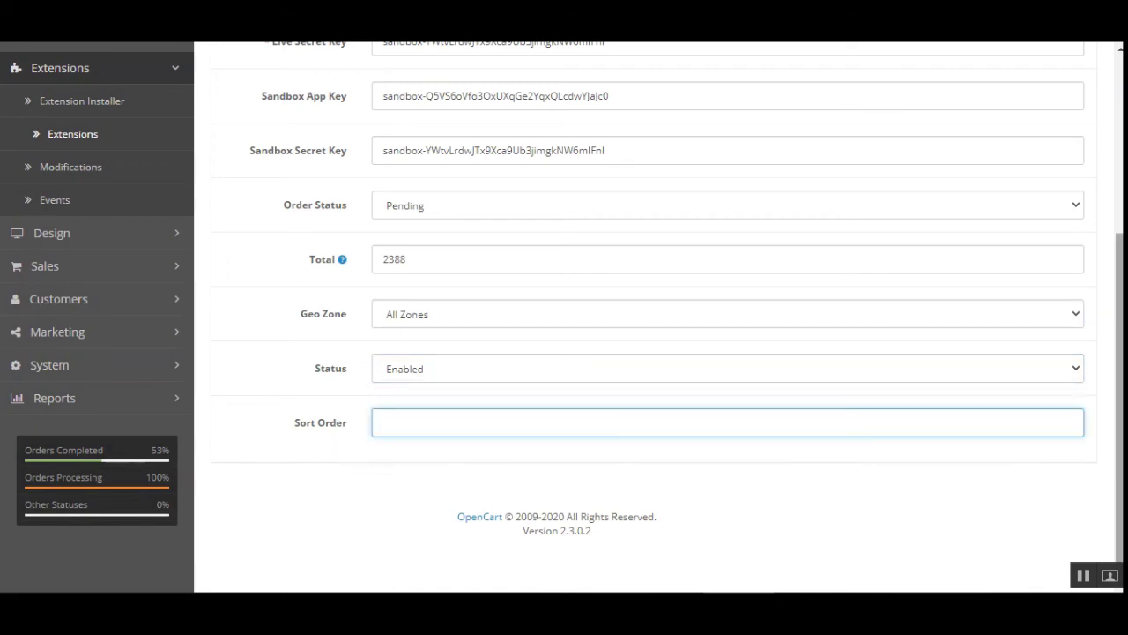
{"action": "scroll", "coordinate": [1077, 488], "scroll_direction": "up", "scroll_amount": 5}
{"action": "scroll", "coordinate": [1077, 487], "scroll_direction": "down", "scroll_amount": 5}
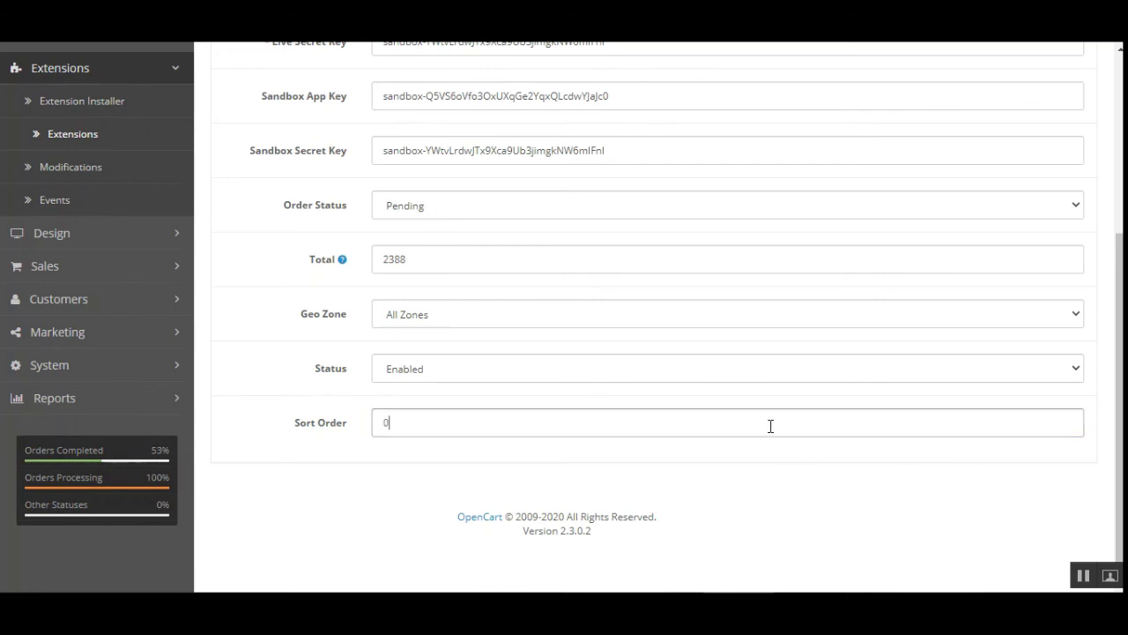
{"action": "left_click", "coordinate": [309, 432]}
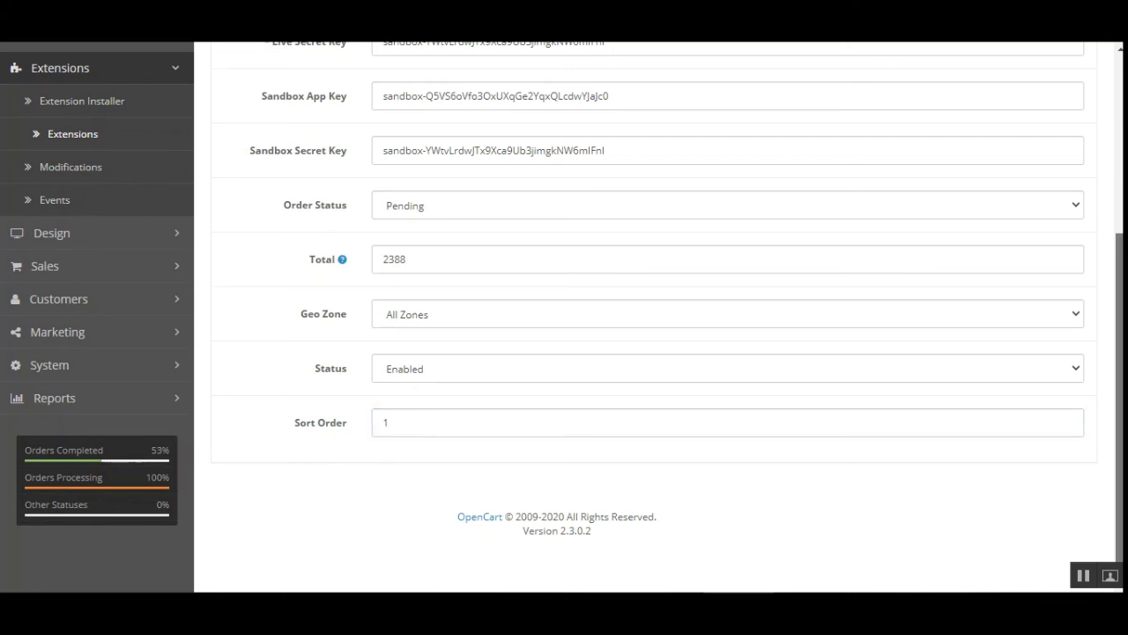
{"action": "scroll", "coordinate": [763, 76], "scroll_direction": "up", "scroll_amount": 5}
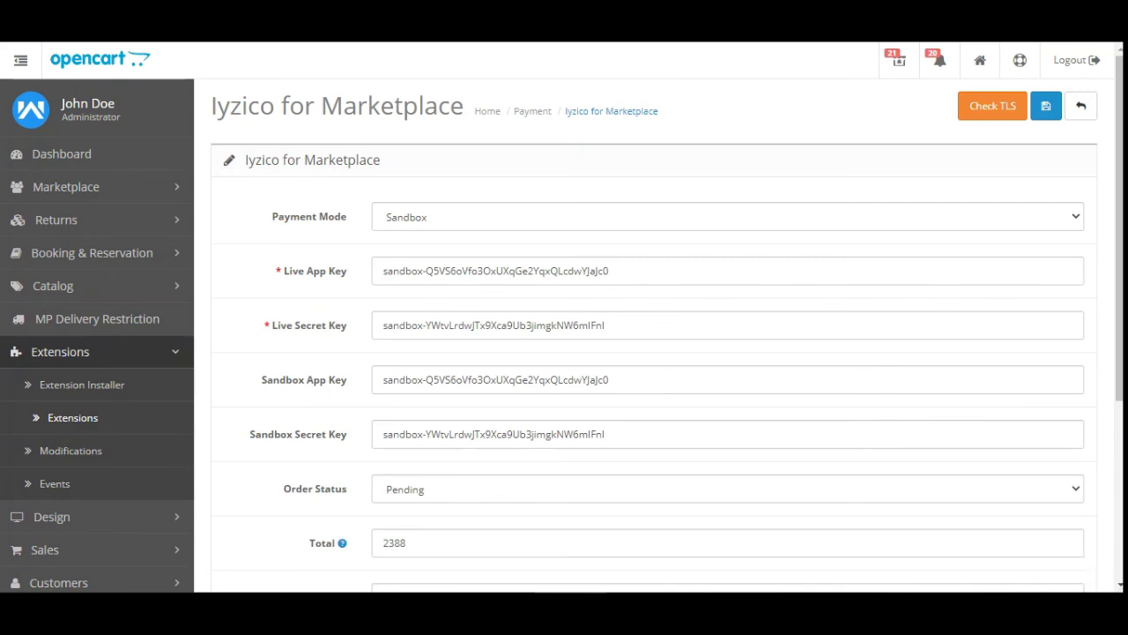
Open Marketplace Orders, highlight order 99's TL383.00 total, and view that order
{"action": "left_click", "coordinate": [135, 195]}
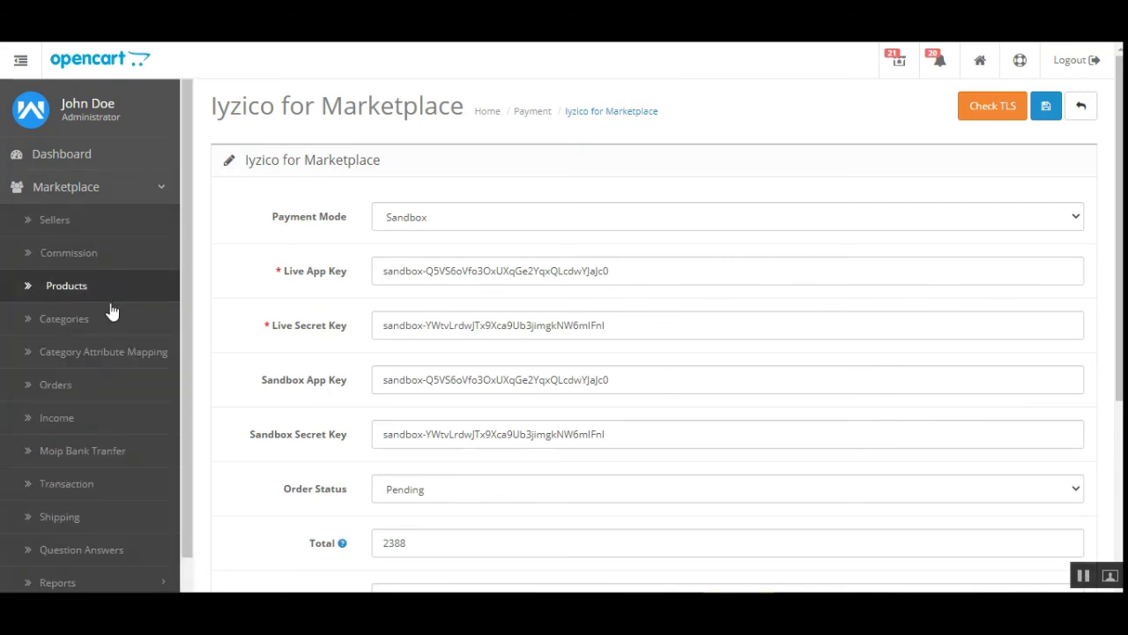
{"action": "left_click", "coordinate": [89, 398]}
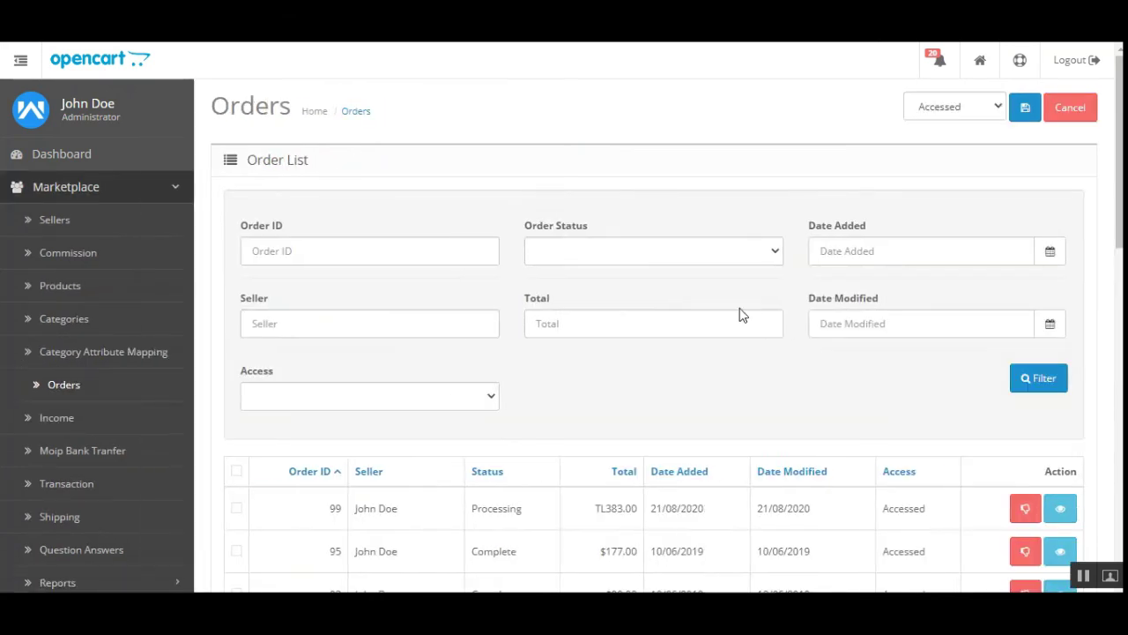
{"action": "scroll", "coordinate": [689, 434], "scroll_direction": "down", "scroll_amount": 1}
{"action": "scroll", "coordinate": [690, 434], "scroll_direction": "down", "scroll_amount": 3}
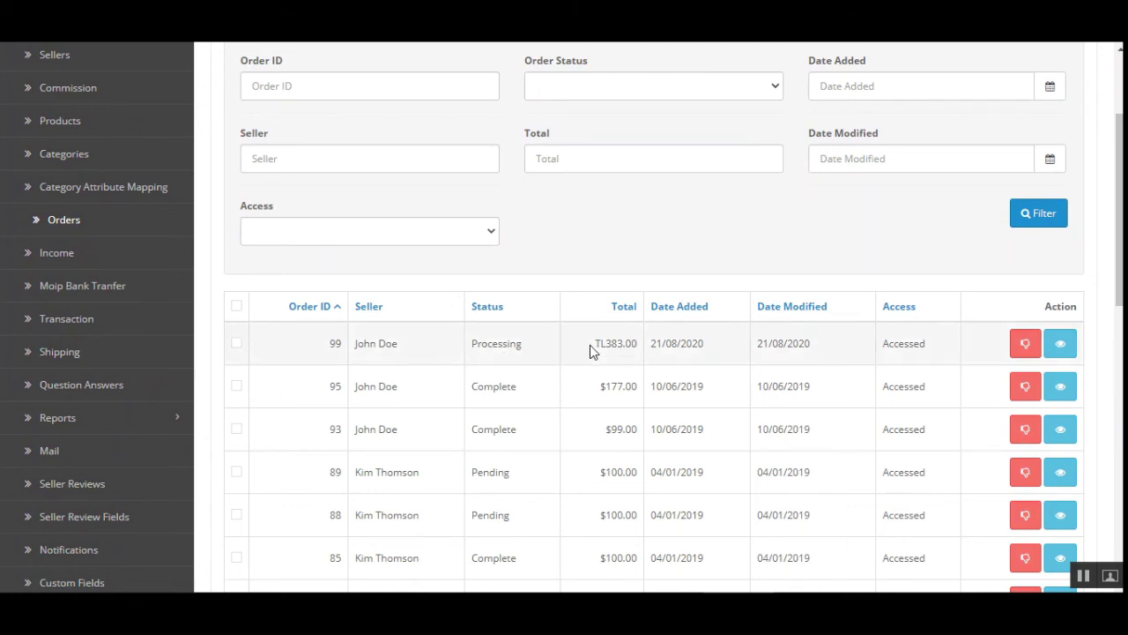
{"action": "left_click_drag", "start_coordinate": [594, 344], "coordinate": [633, 343]}
{"action": "left_click", "coordinate": [603, 351]}
{"action": "left_click_drag", "start_coordinate": [607, 347], "coordinate": [637, 346]}
{"action": "left_click", "coordinate": [1060, 353]}
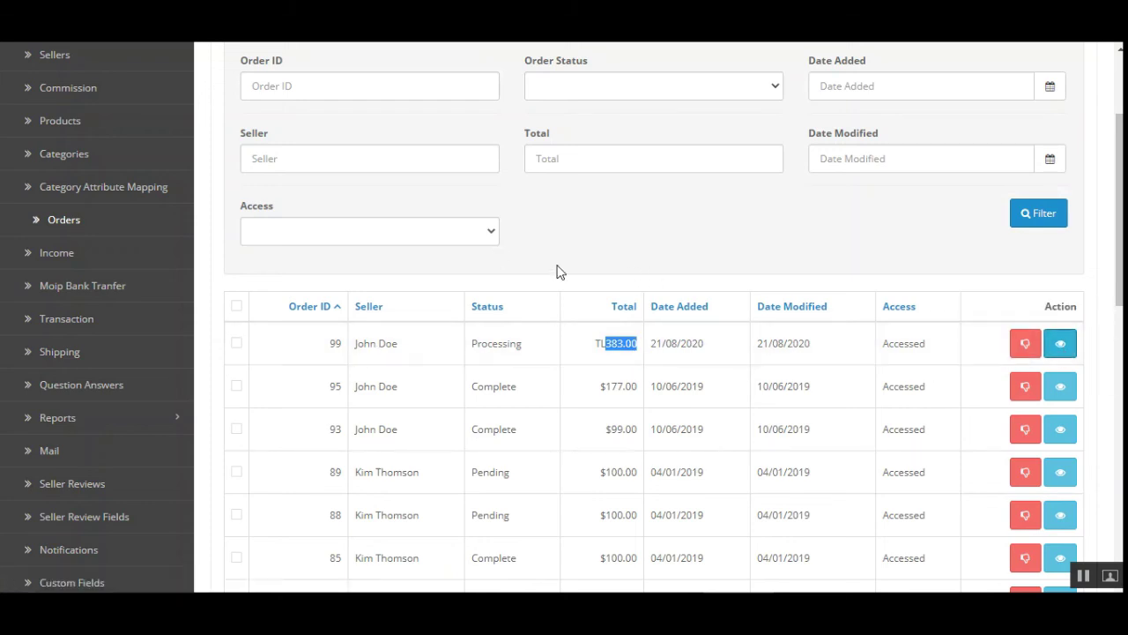
{"action": "scroll", "coordinate": [944, 167], "scroll_direction": "down", "scroll_amount": 1}
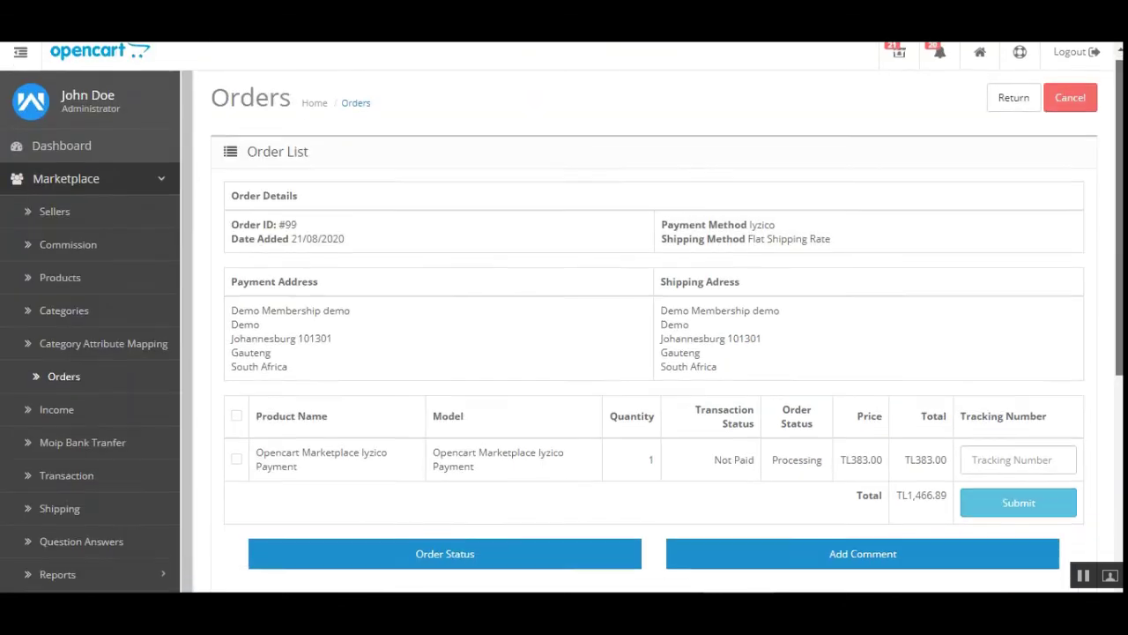
Highlight Iyzico as order 99's payment method
{"action": "mouse_move", "coordinate": [673, 204]}
{"action": "left_mouse_down"}
{"action": "mouse_move", "coordinate": [779, 206]}
{"action": "mouse_move", "coordinate": [668, 210]}
{"action": "left_mouse_up"}
{"action": "left_click", "coordinate": [771, 206]}
{"action": "double_click", "coordinate": [771, 205]}
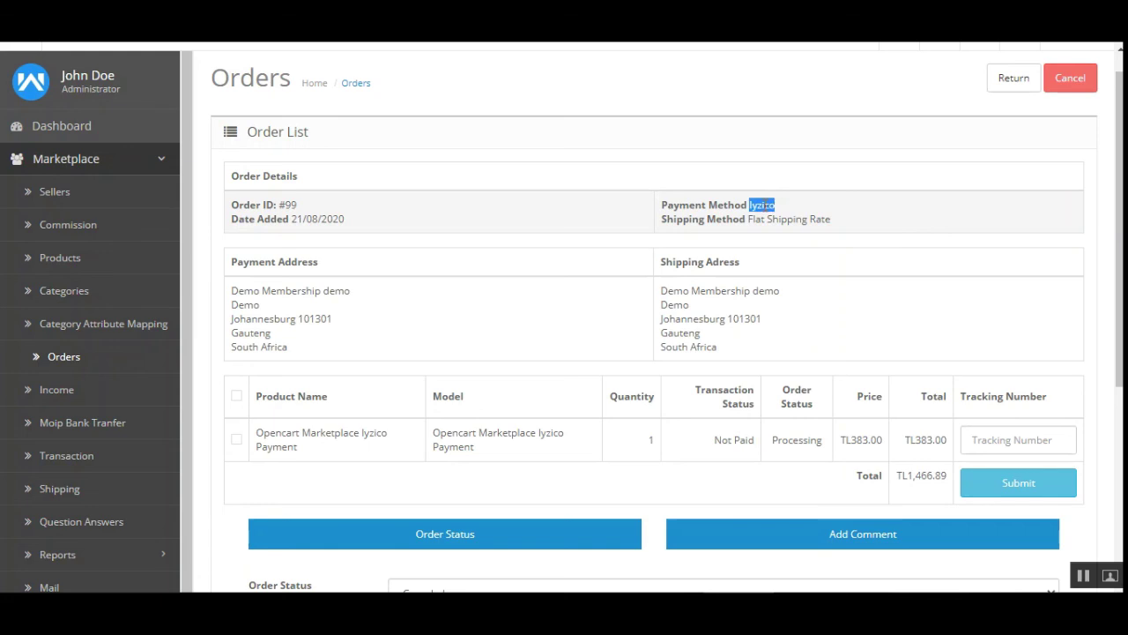
{"action": "scroll", "coordinate": [1085, 208], "scroll_direction": "down", "scroll_amount": 3}
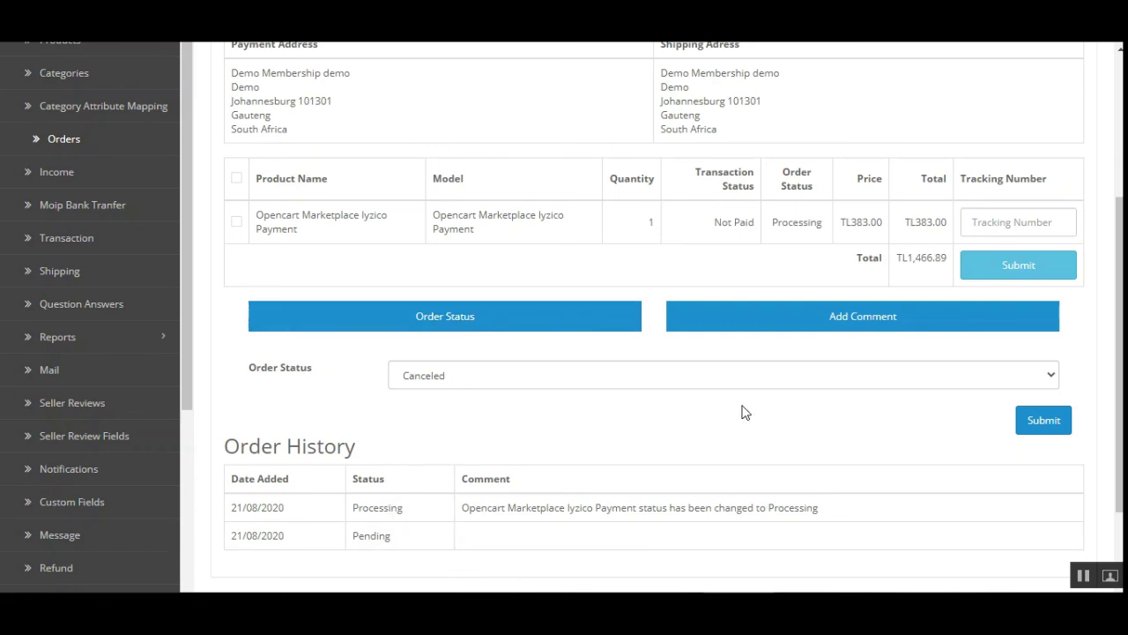
Highlight the Order History's Pending and Processing entries and the status-change comment
{"action": "left_click_drag", "start_coordinate": [252, 447], "coordinate": [375, 448]}
{"action": "left_click", "coordinate": [284, 511]}
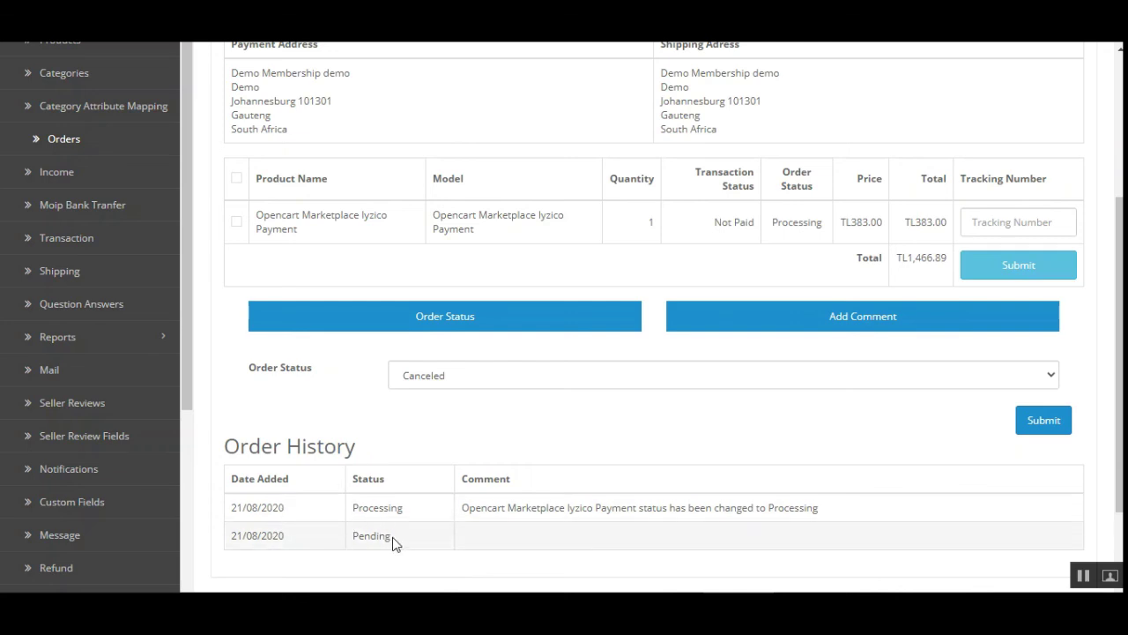
{"action": "left_click_drag", "start_coordinate": [362, 534], "coordinate": [388, 535]}
{"action": "left_click", "coordinate": [406, 547]}
{"action": "left_click_drag", "start_coordinate": [405, 548], "coordinate": [352, 546]}
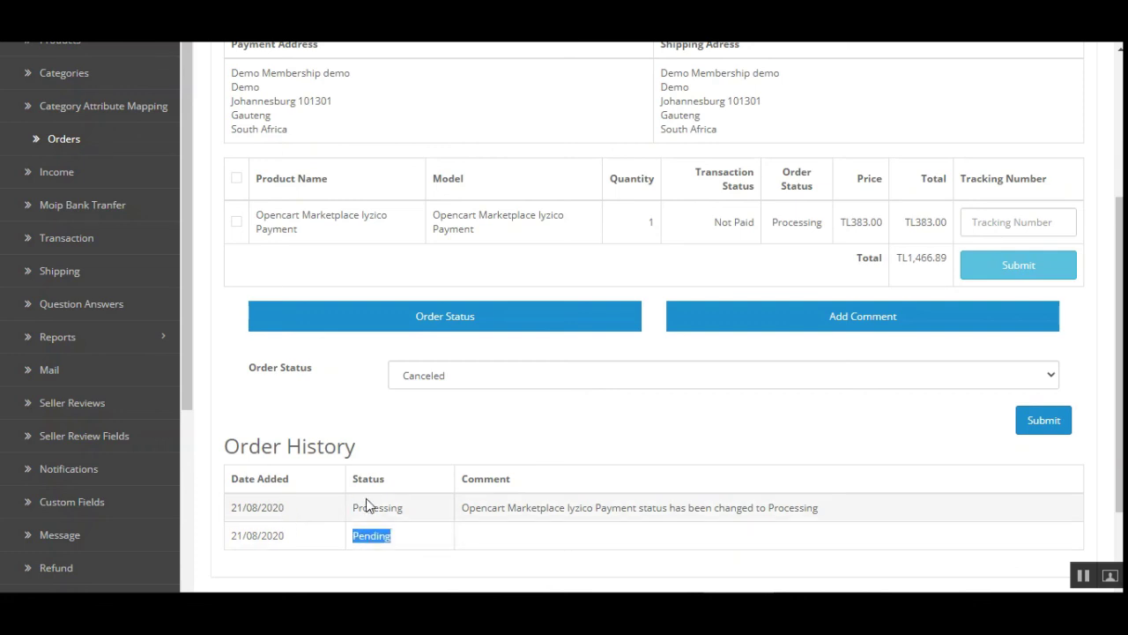
{"action": "left_click_drag", "start_coordinate": [353, 508], "coordinate": [414, 516]}
{"action": "left_click", "coordinate": [415, 517]}
{"action": "left_click_drag", "start_coordinate": [480, 508], "coordinate": [812, 510]}
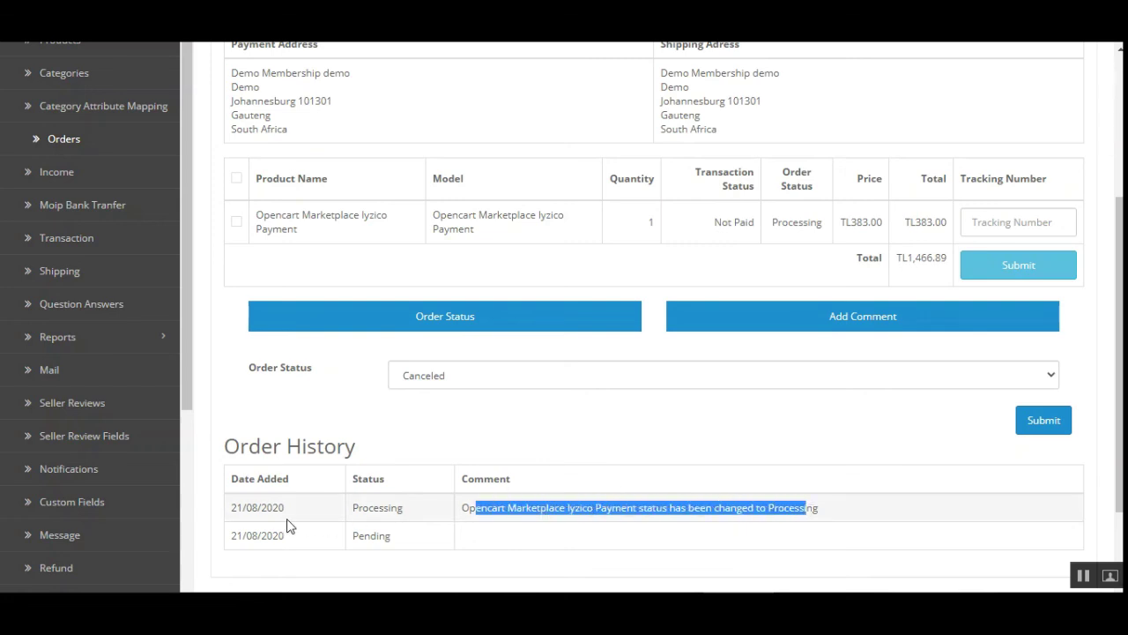
{"action": "left_click", "coordinate": [767, 544]}
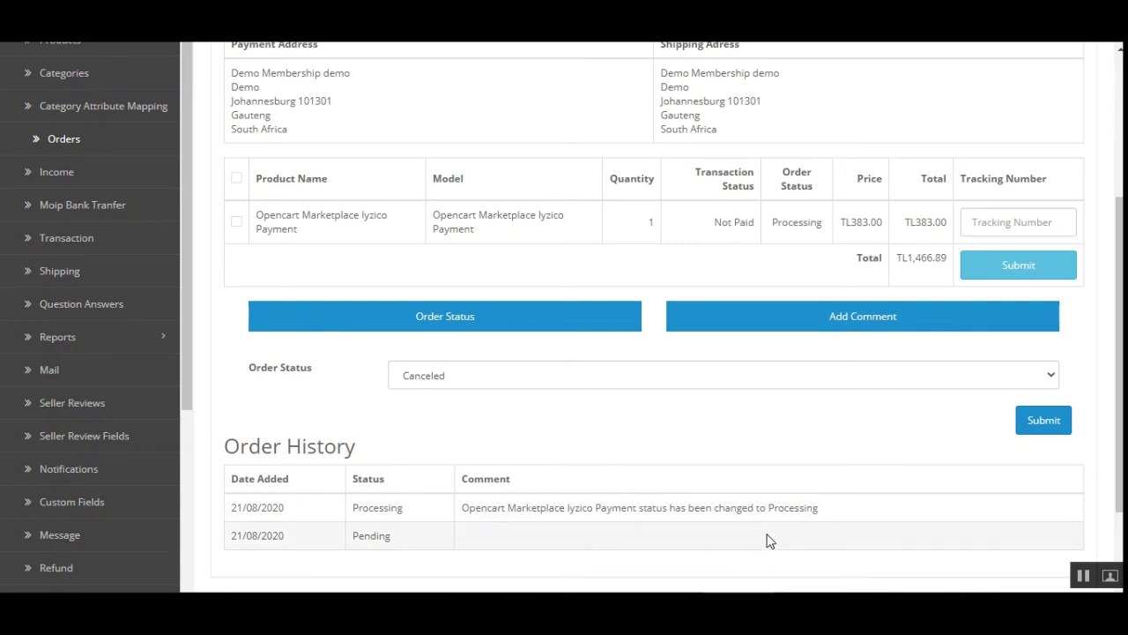
Cancel out of the order page and collapse the Marketplace menu
{"action": "scroll", "coordinate": [767, 541], "scroll_direction": "down", "scroll_amount": 3}
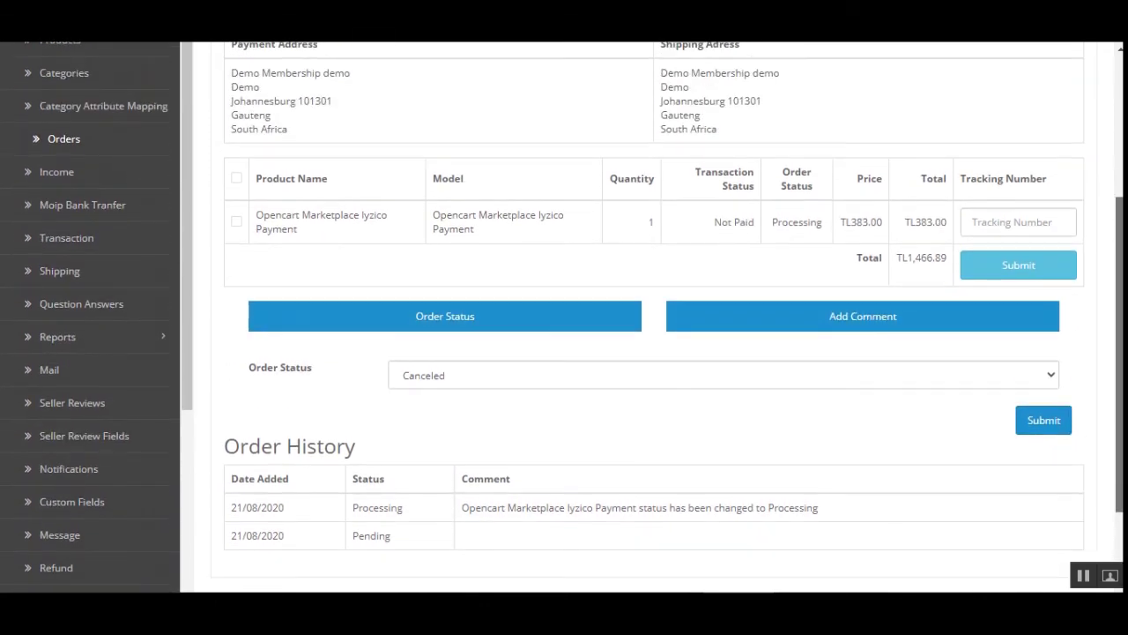
{"action": "scroll", "coordinate": [652, 317], "scroll_direction": "up", "scroll_amount": 2}
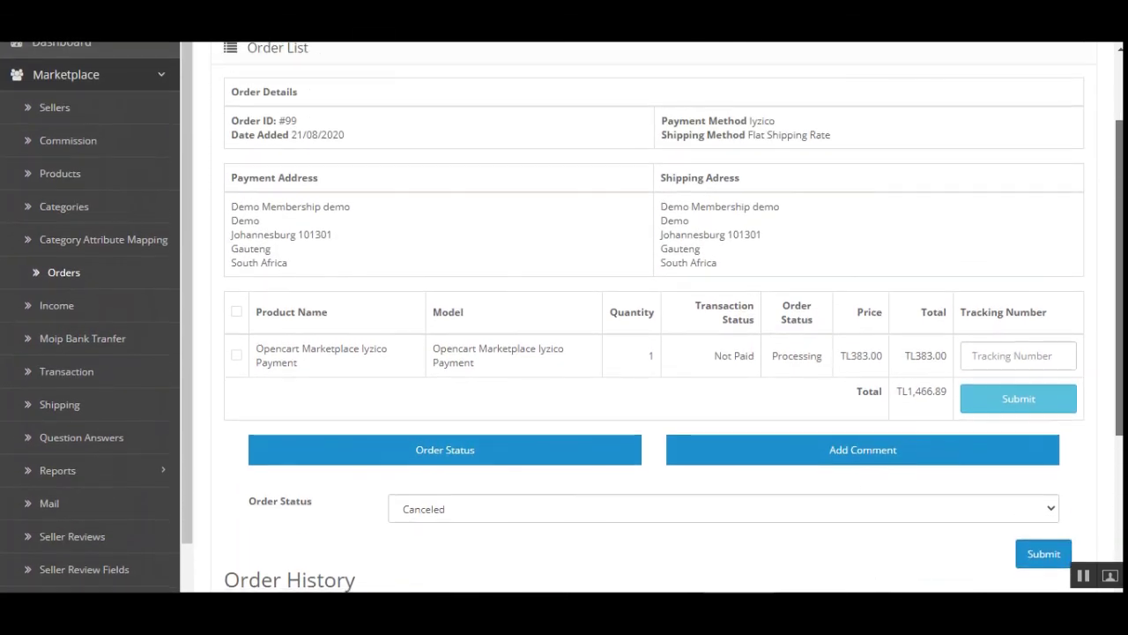
{"action": "scroll", "coordinate": [1070, 479], "scroll_direction": "up", "scroll_amount": 2}
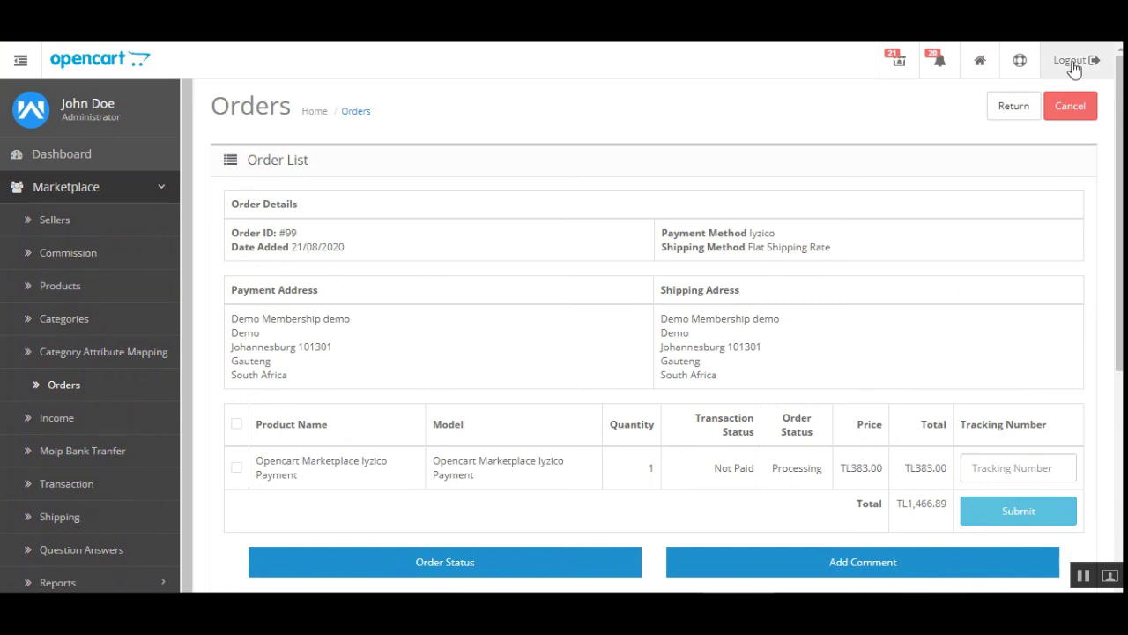
{"action": "left_click", "coordinate": [1081, 114]}
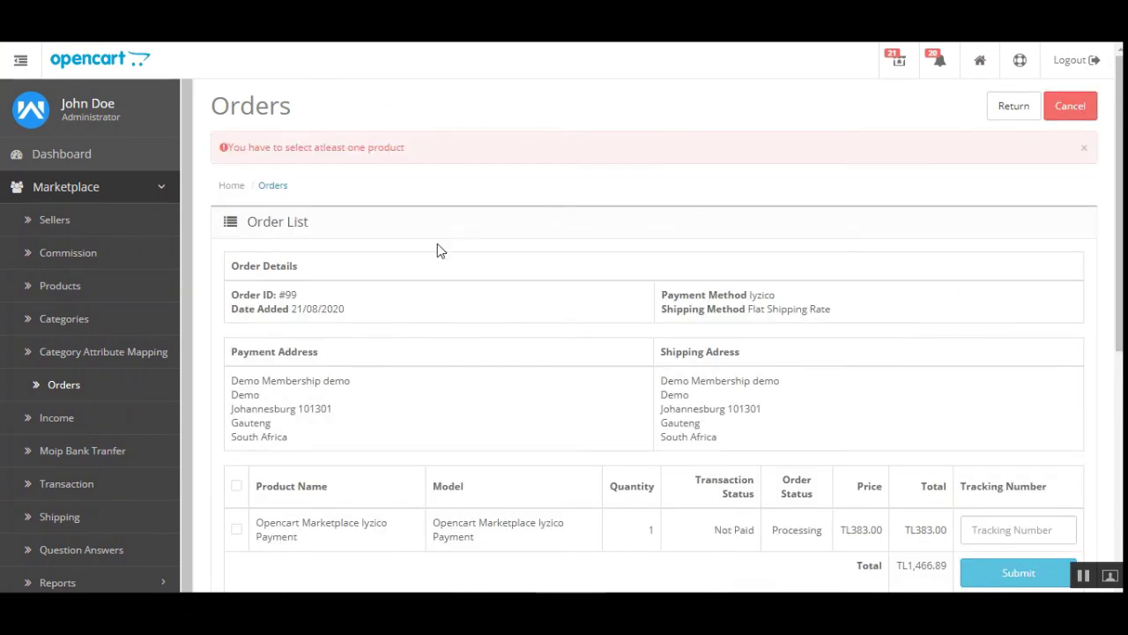
{"action": "left_click", "coordinate": [159, 186]}
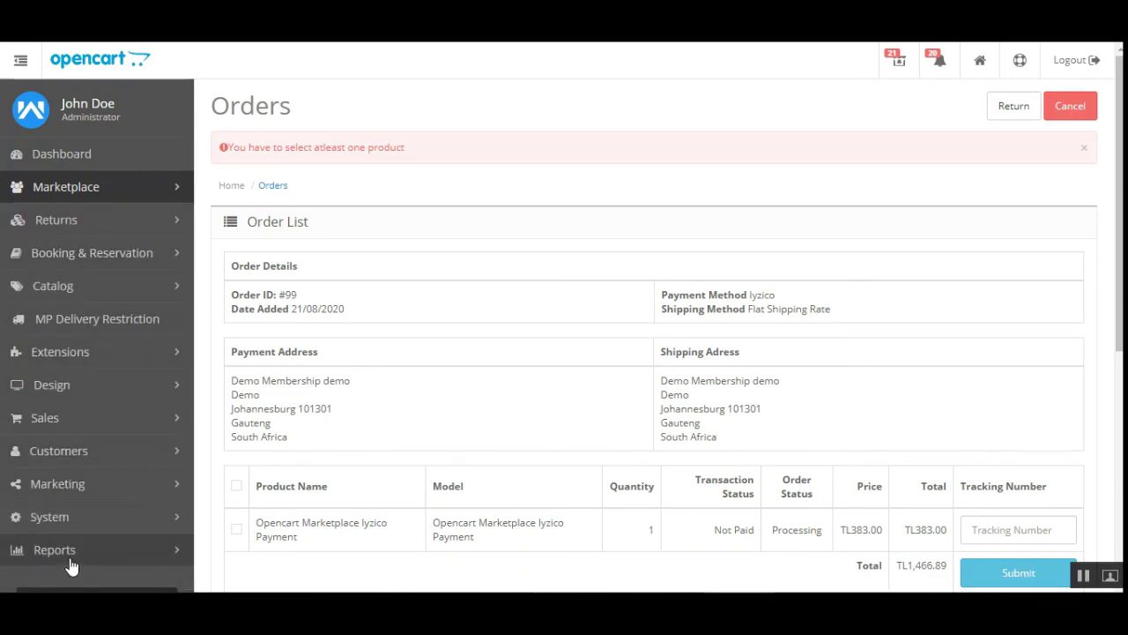
Go to Extensions, filter to Payments (49), and edit Iyzico for Marketplace again
{"action": "left_click", "coordinate": [103, 360]}
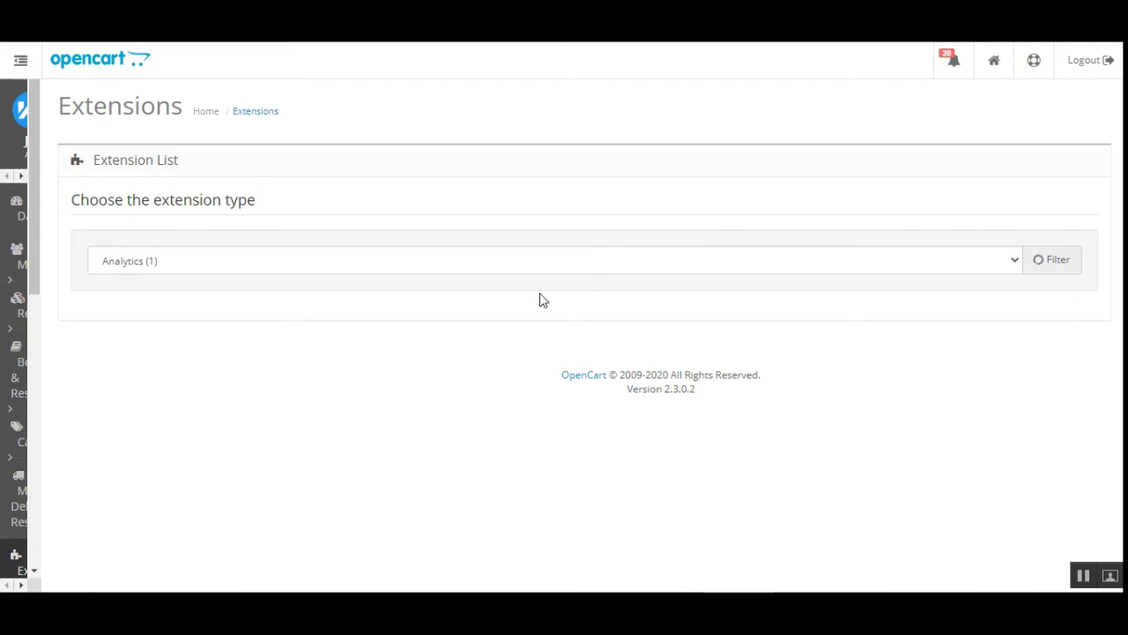
{"action": "left_click", "coordinate": [811, 265]}
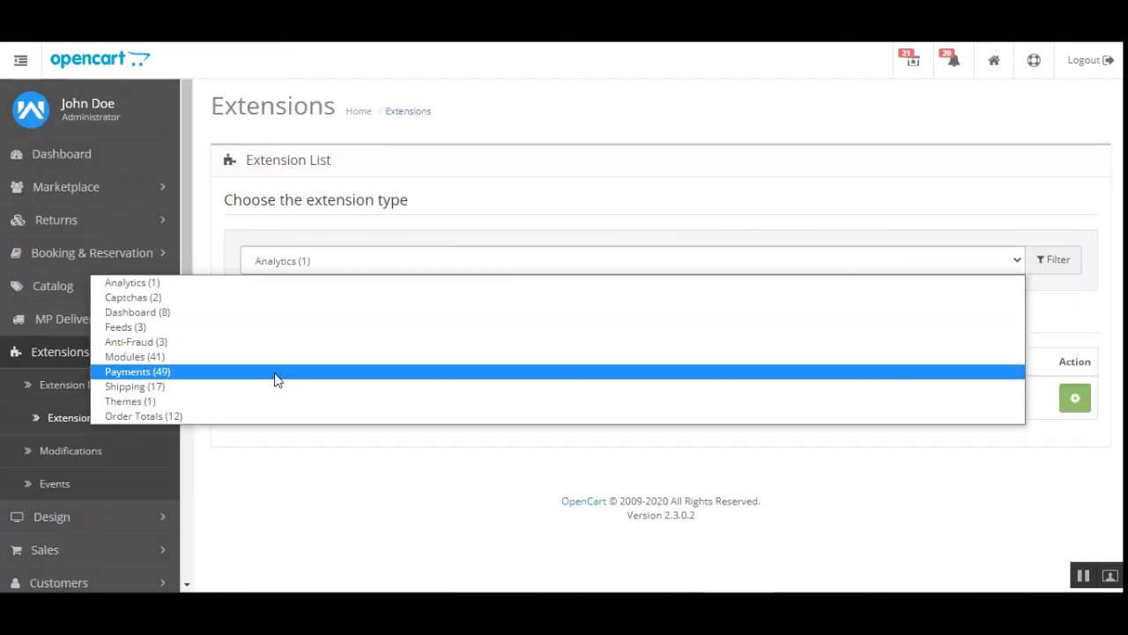
{"action": "left_click", "coordinate": [275, 379]}
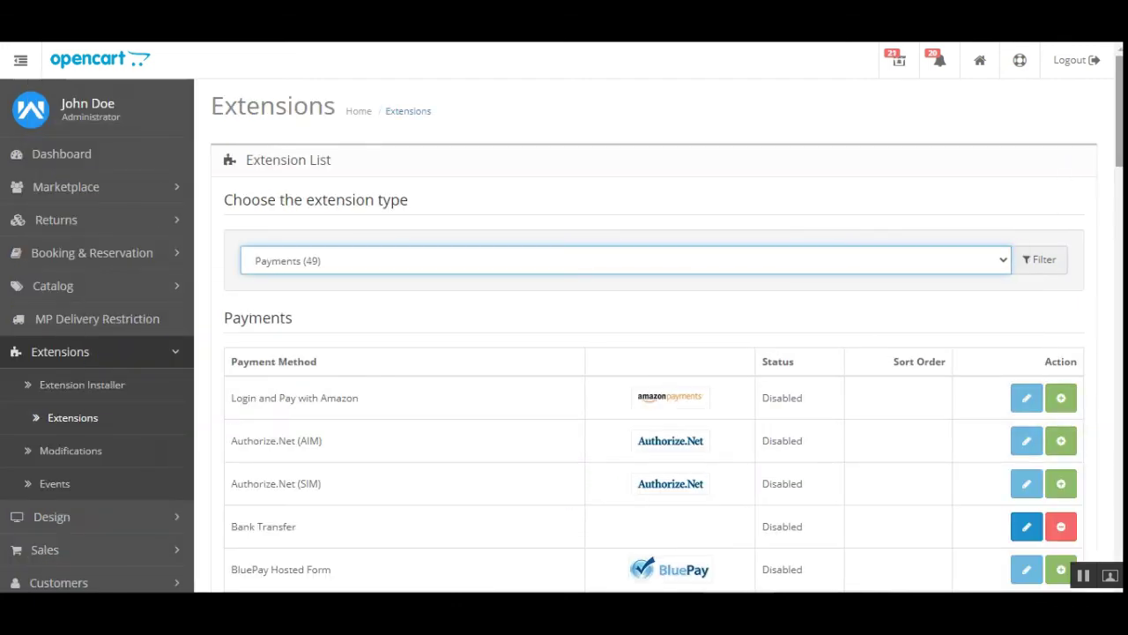
{"action": "scroll", "coordinate": [1045, 201], "scroll_direction": "down", "scroll_amount": 15}
{"action": "scroll", "coordinate": [652, 317], "scroll_direction": "down", "scroll_amount": 5}
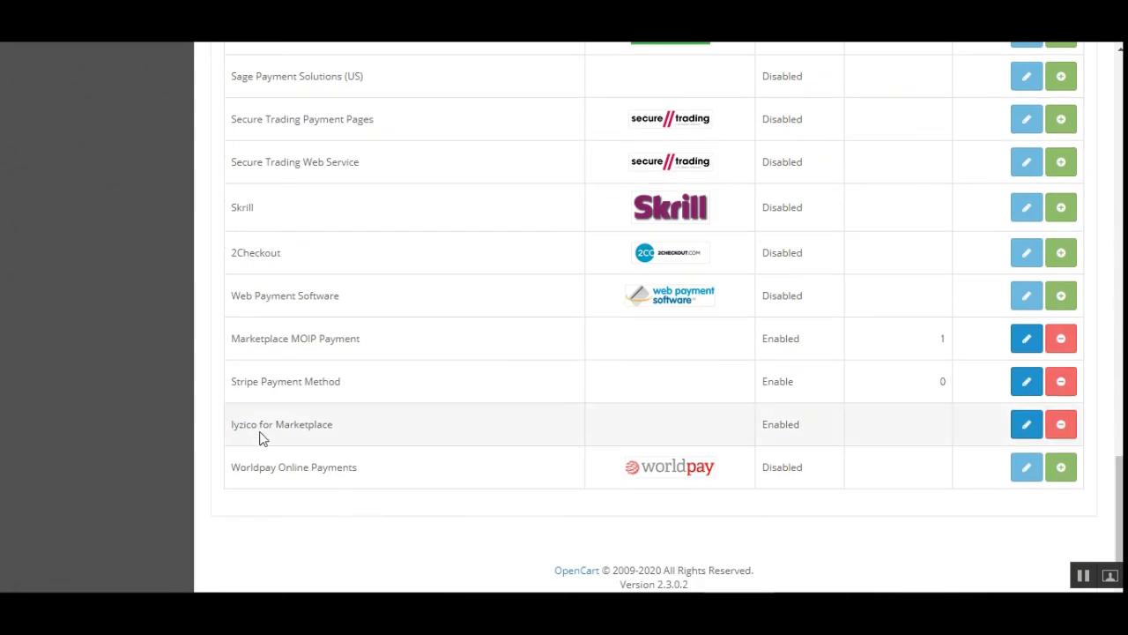
{"action": "left_click", "coordinate": [1025, 426]}
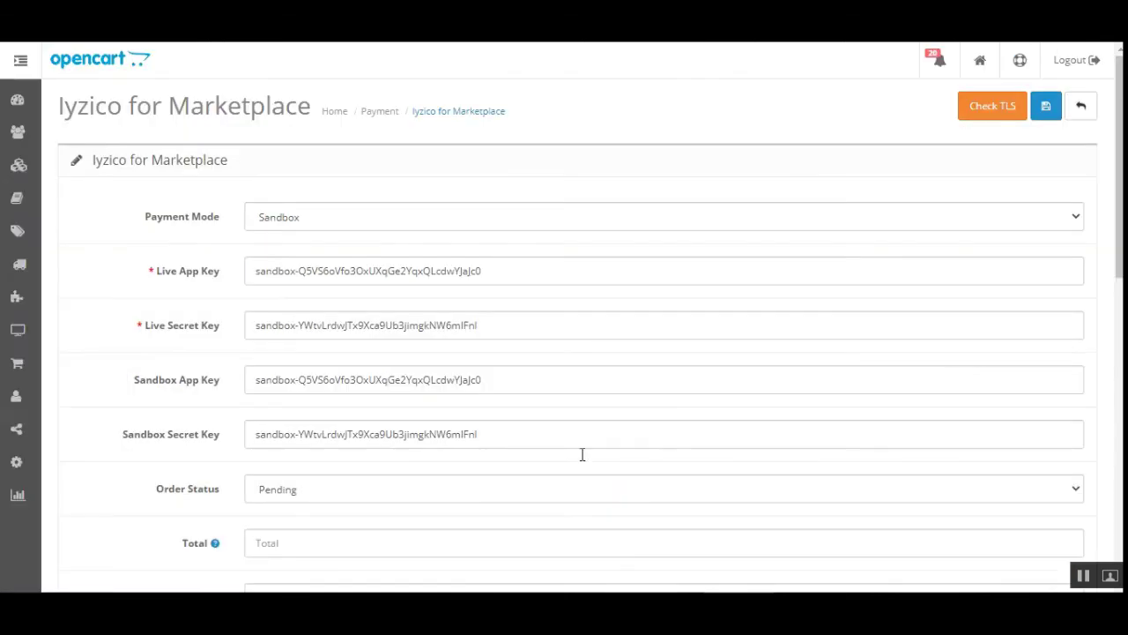
Run Check TLS three times, highlighting the minimum TLS v1.2 warning and the openssl 1.0.1 upgrade advice
{"action": "left_click", "coordinate": [1006, 110]}
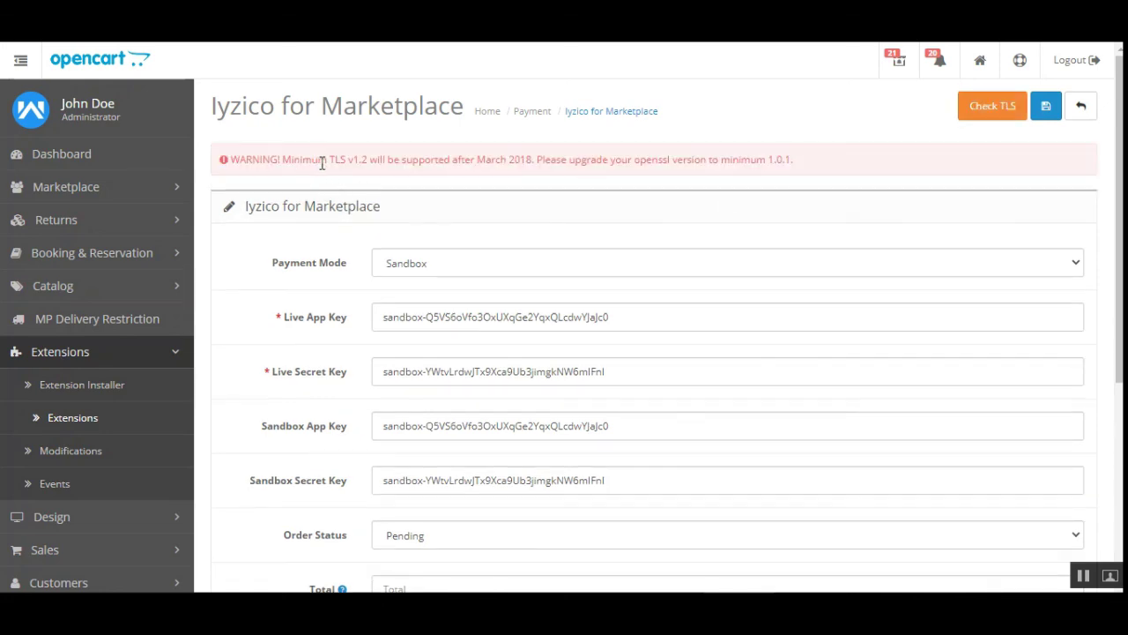
{"action": "left_click_drag", "start_coordinate": [319, 159], "coordinate": [515, 161]}
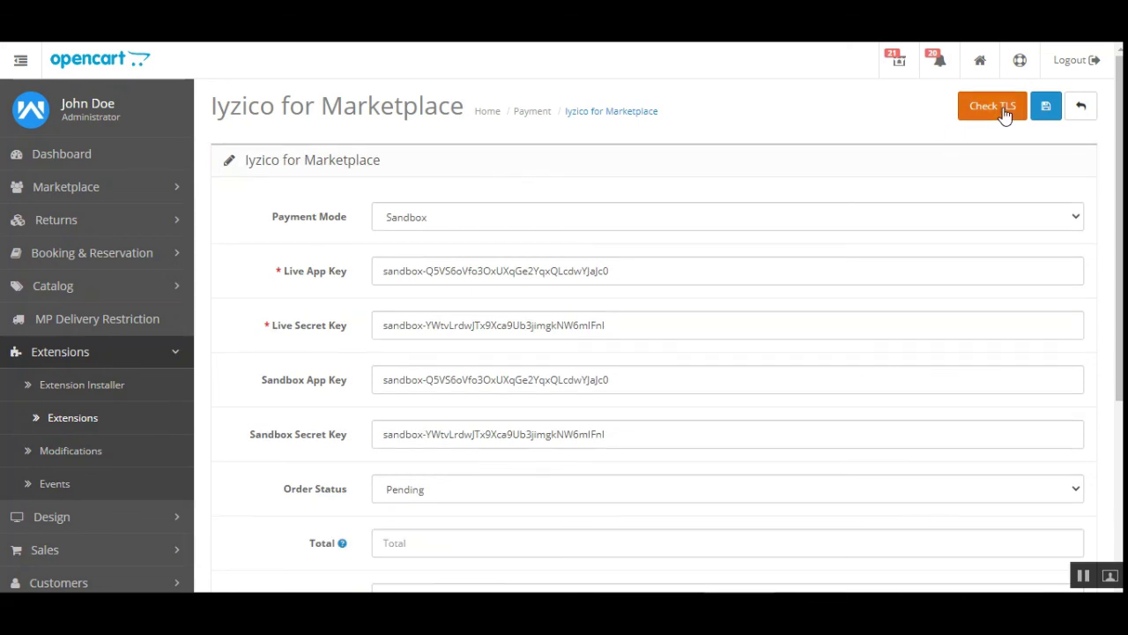
{"action": "left_click", "coordinate": [1002, 110]}
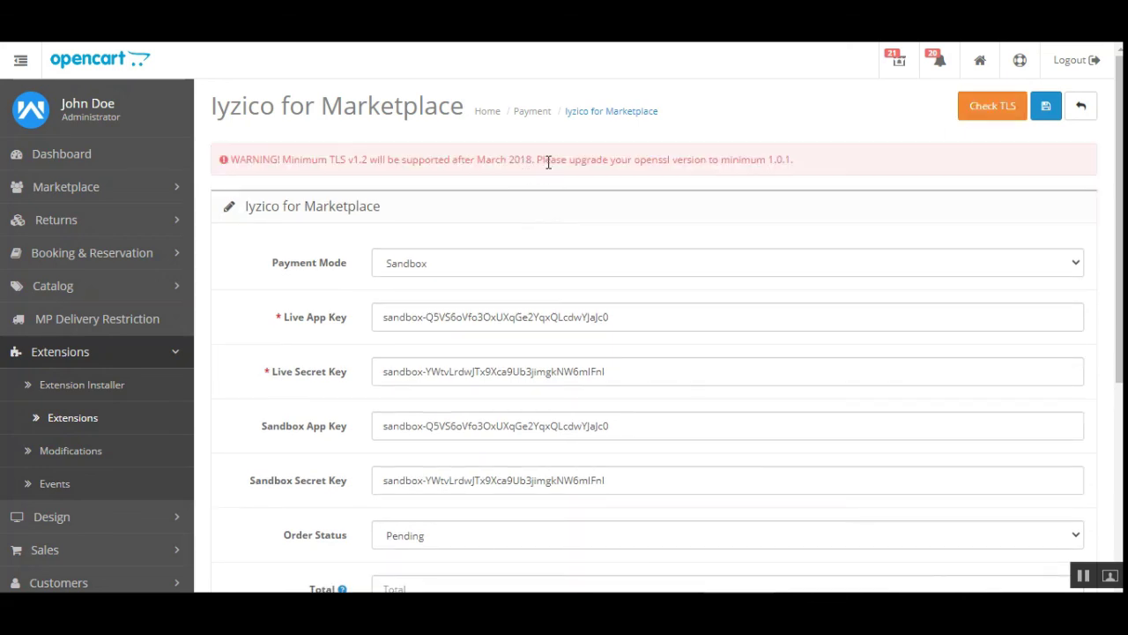
{"action": "left_click_drag", "start_coordinate": [547, 162], "coordinate": [759, 181]}
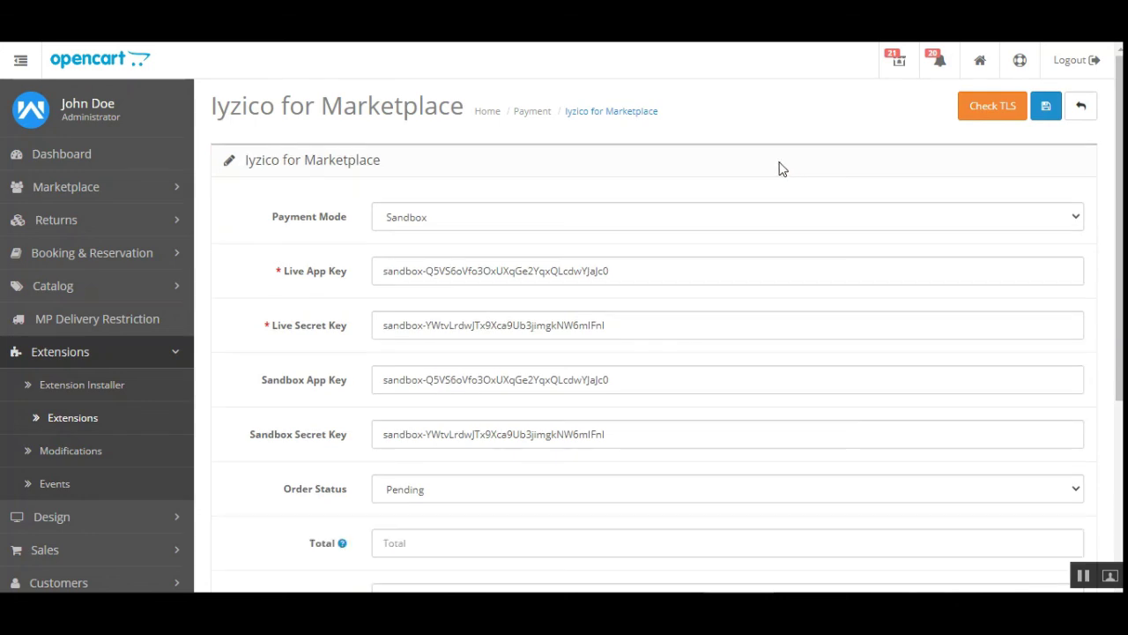
{"action": "left_click", "coordinate": [988, 112]}
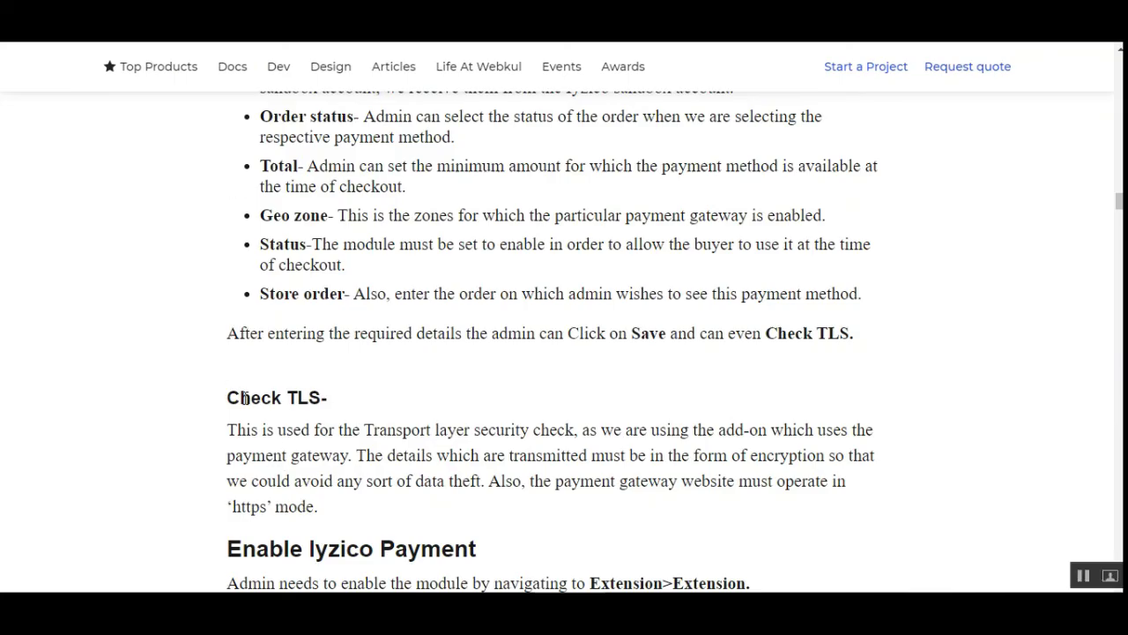
Highlight the Check TLS heading in the Webkul guide, then clear the selection
{"action": "left_click_drag", "start_coordinate": [245, 397], "coordinate": [321, 398]}
{"action": "left_click", "coordinate": [364, 427]}
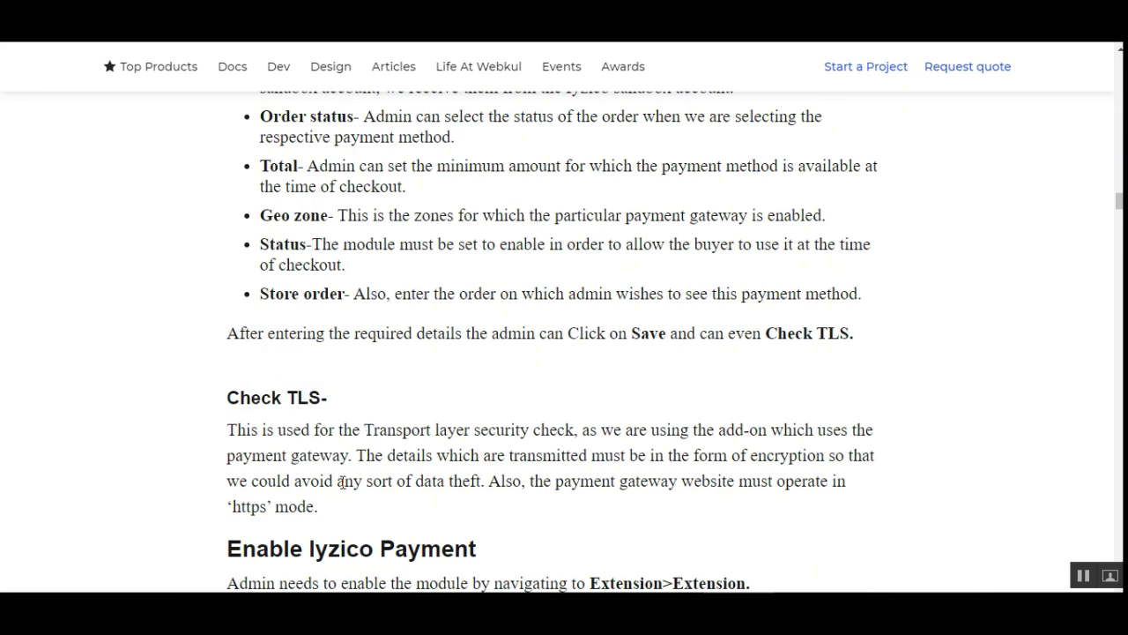